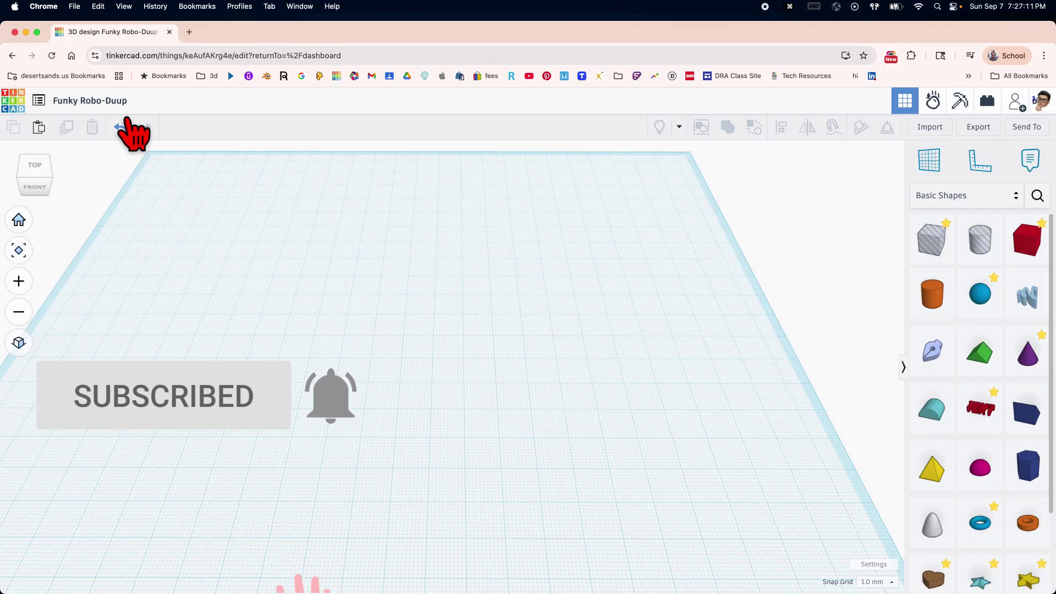
- Rename the design from Funky Robo-Duup to a title starting with the owner's first name
left_click(102, 100)
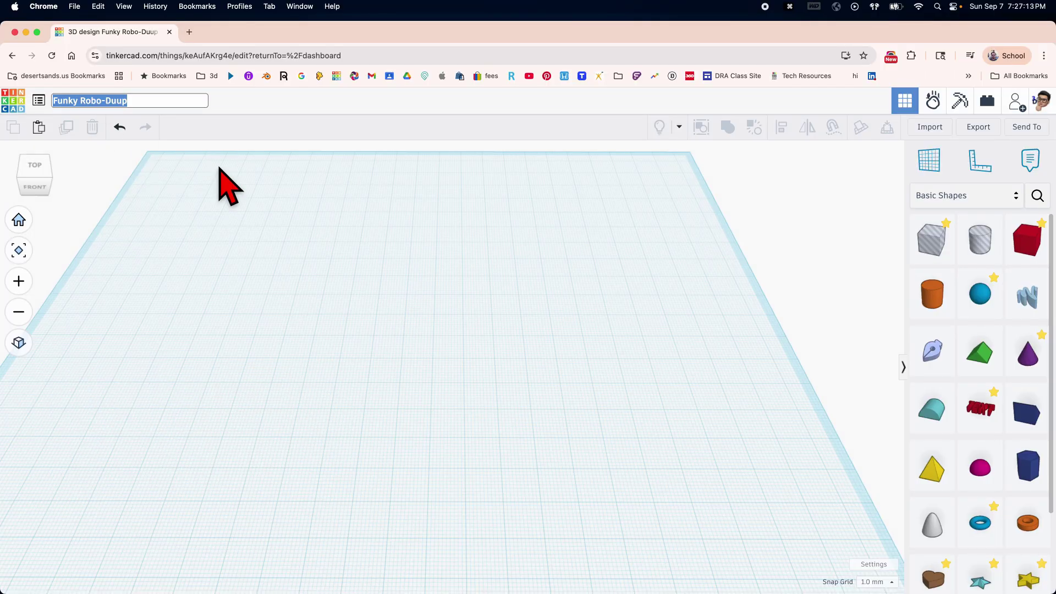
left_click(456, 320)
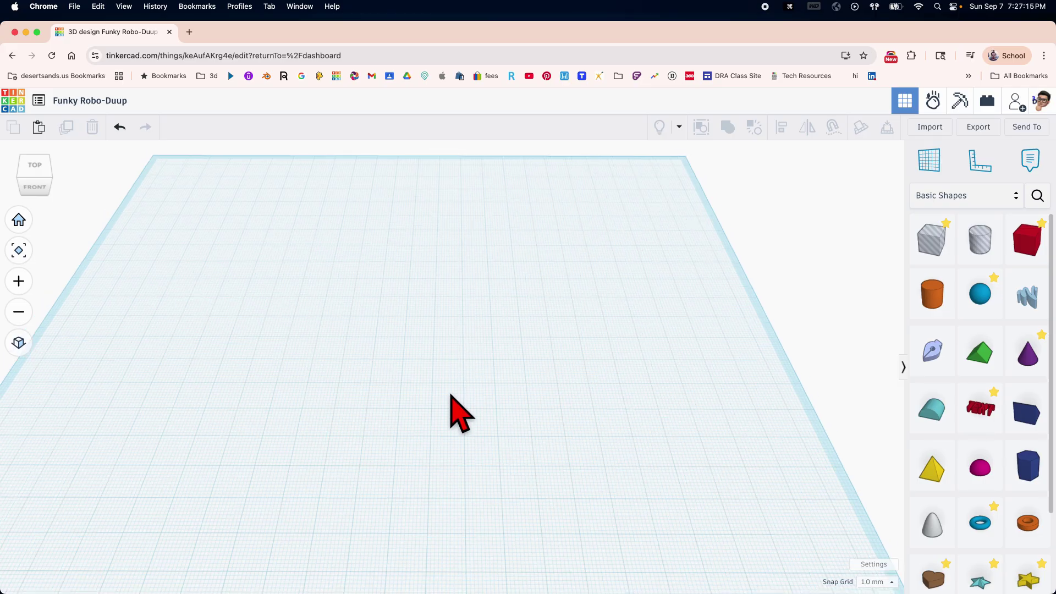
scroll(450, 394, "down", 3)
right_click_drag(453, 399, 423, 344)
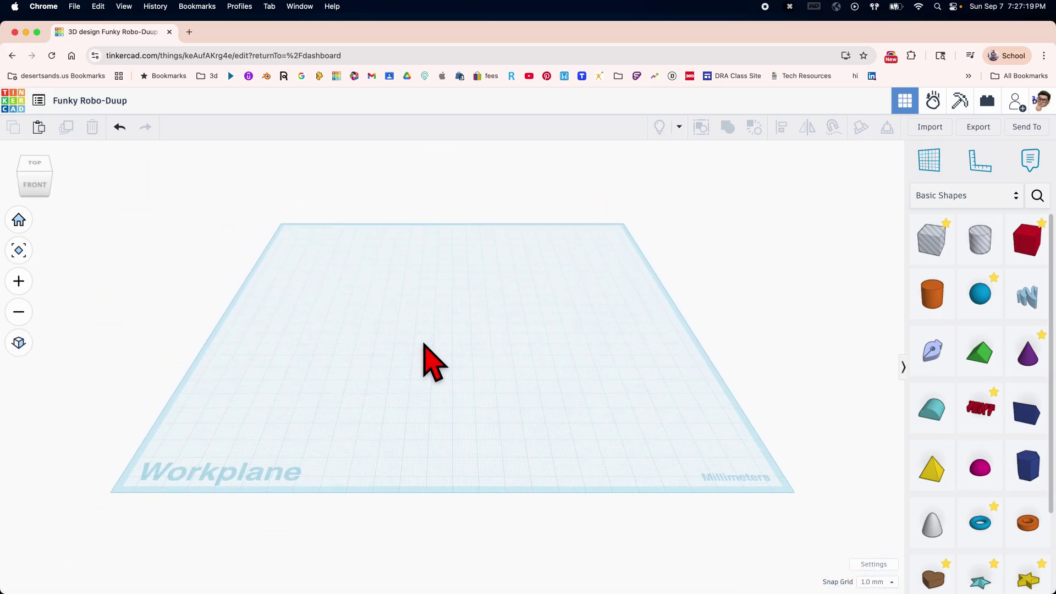
scroll(424, 343, "up", 2)
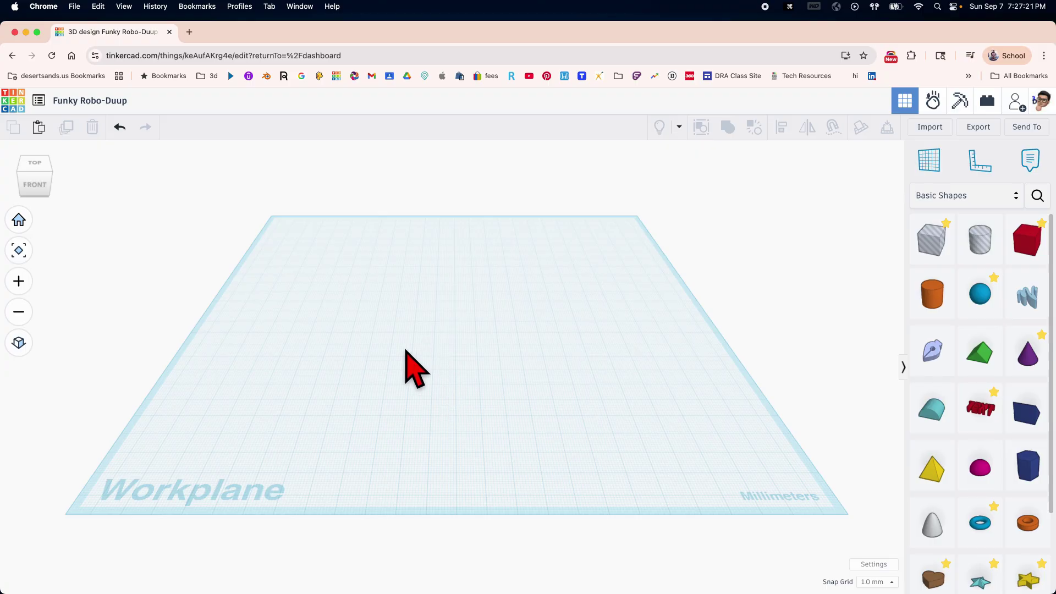
left_click(85, 100)
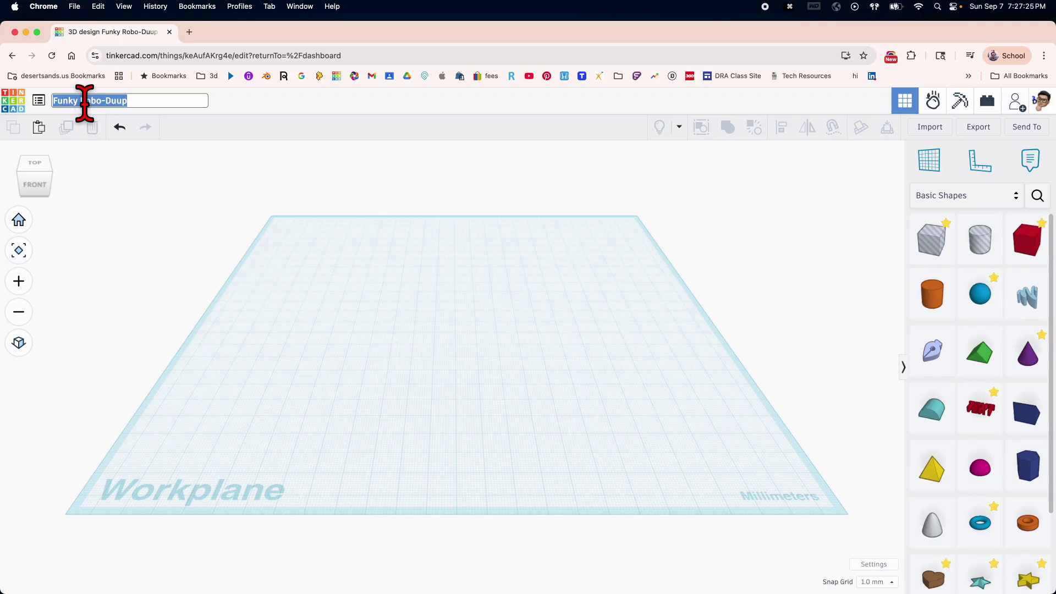
type("Adrian name plate")
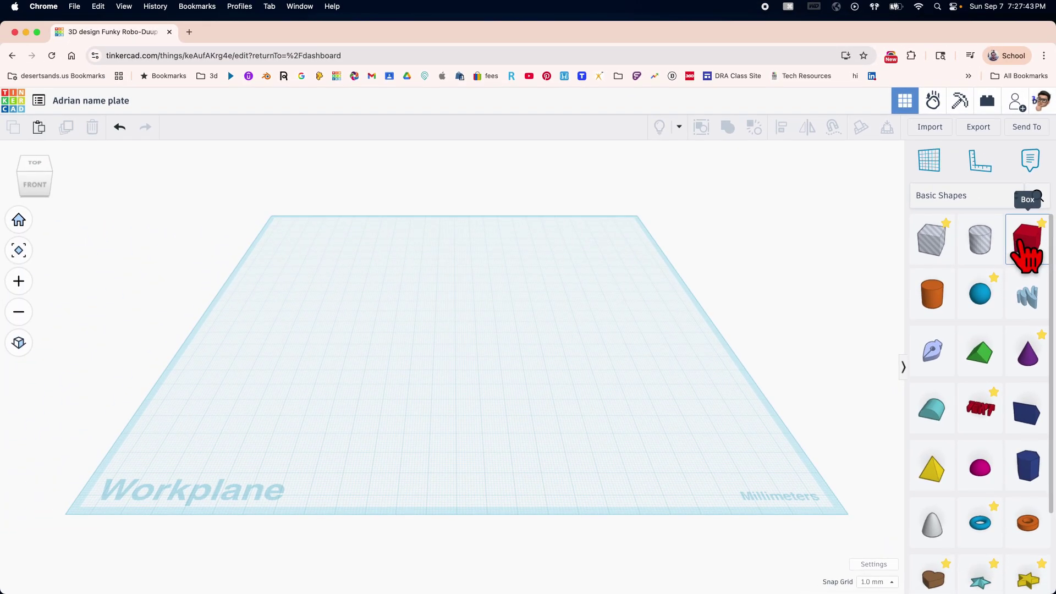
- Drag a red 20 mm box from Basic Shapes onto the middle of the workplane
left_click_drag(1023, 256, 434, 332)
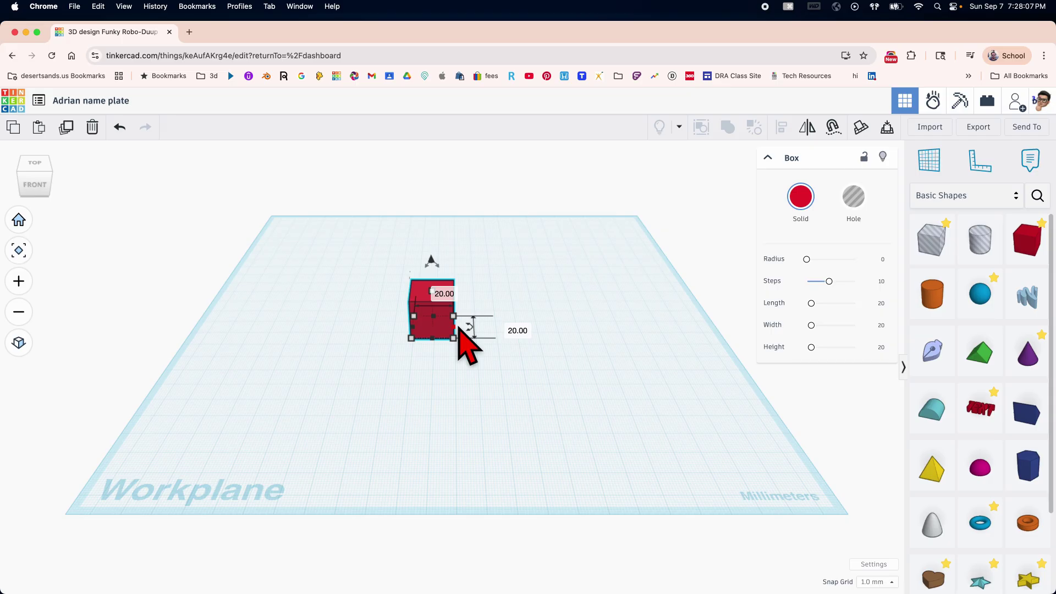
scroll(460, 329, "up", 3)
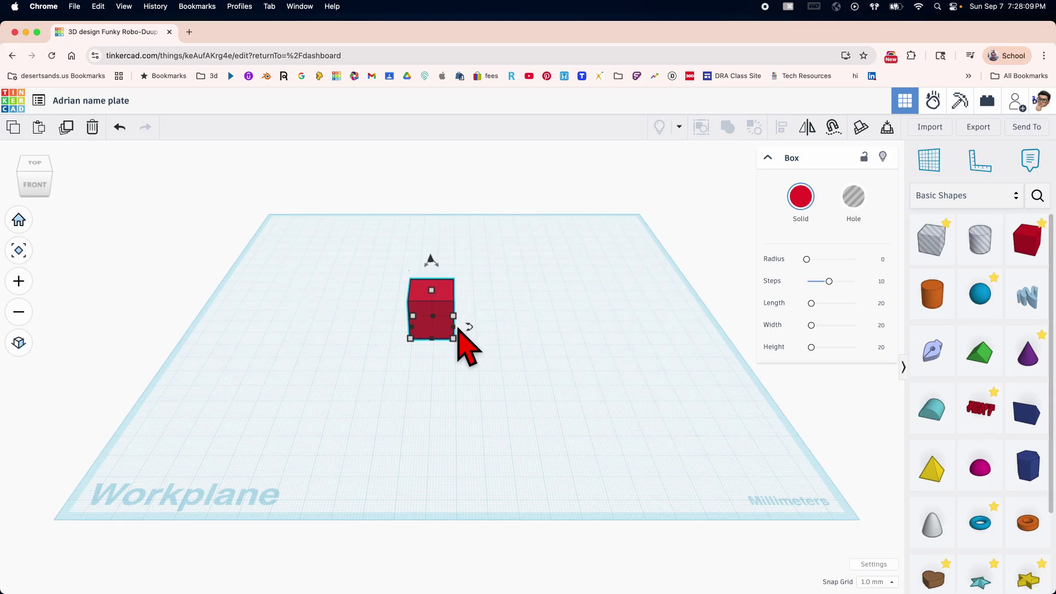
scroll(425, 329, "up", 3)
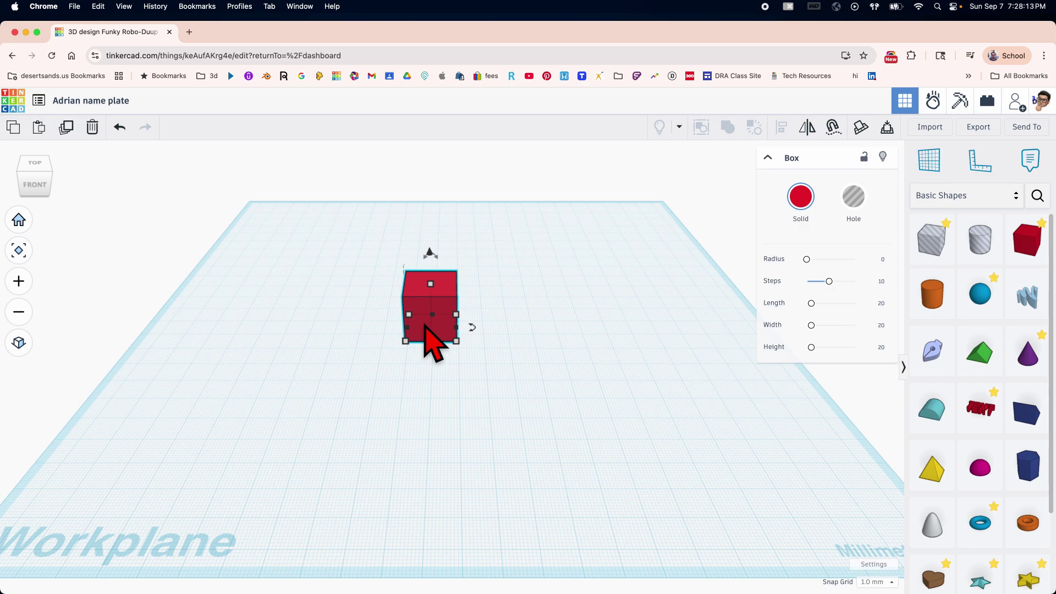
scroll(425, 327, "up", 3)
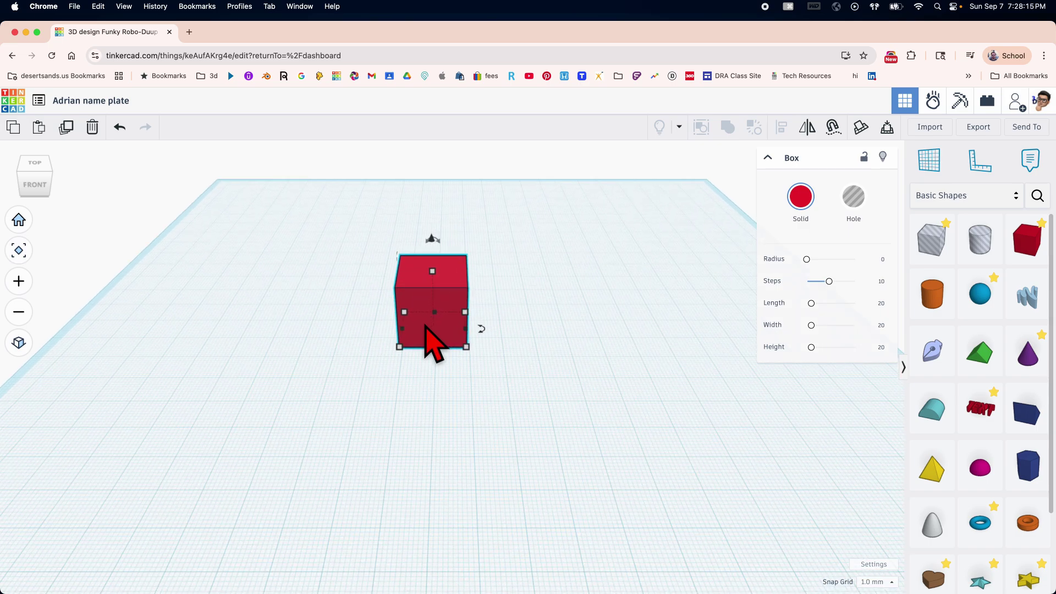
scroll(425, 327, "up", 3)
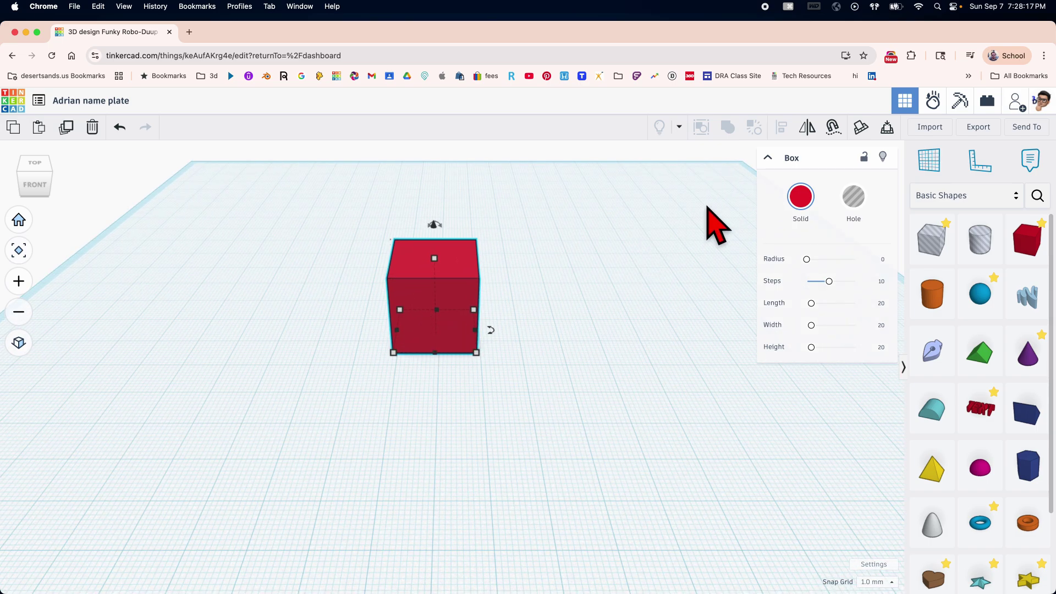
scroll(724, 193, "up", 5)
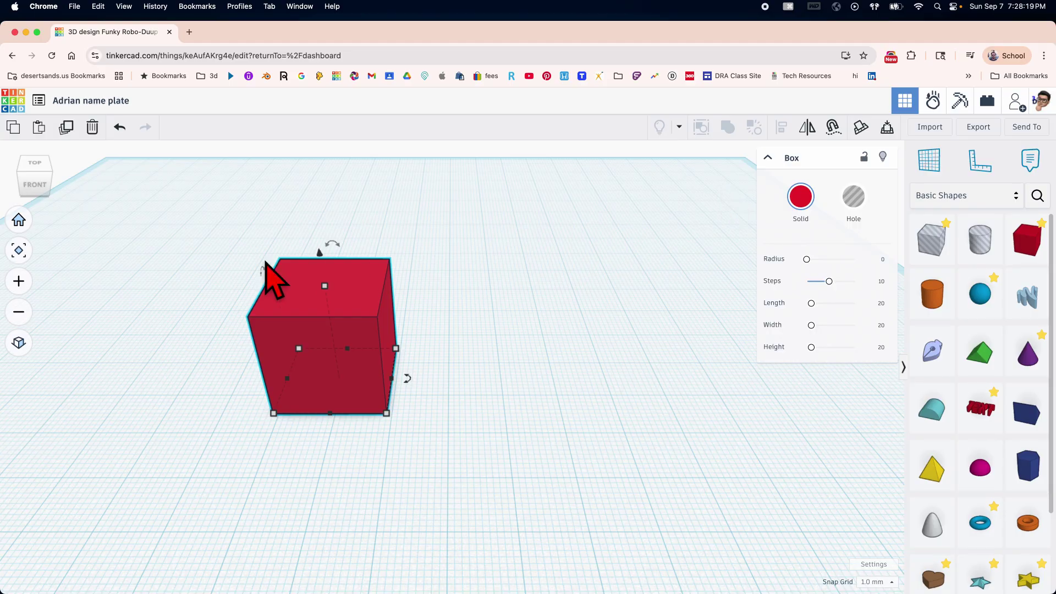
scroll(129, 209, "up", 3)
scroll(129, 209, "down", 3)
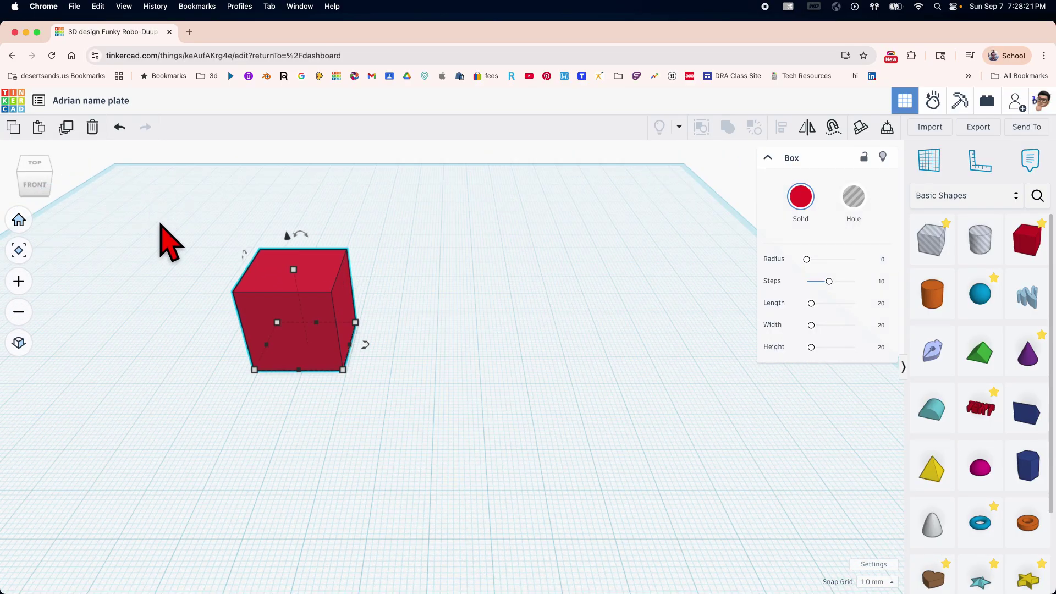
middle_click_drag(160, 239, 313, 244)
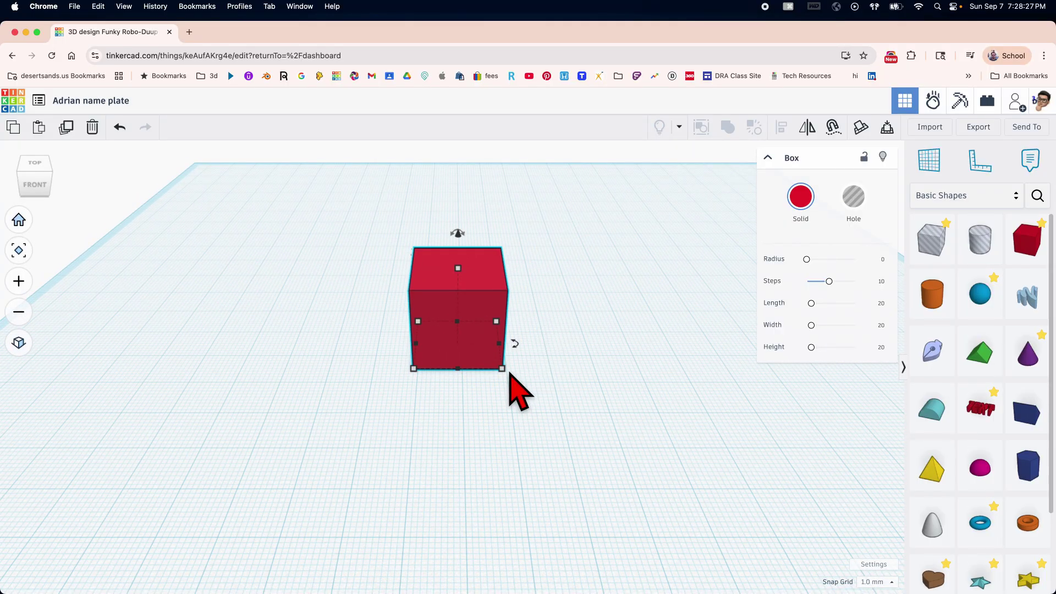
left_click_drag(503, 369, 635, 378)
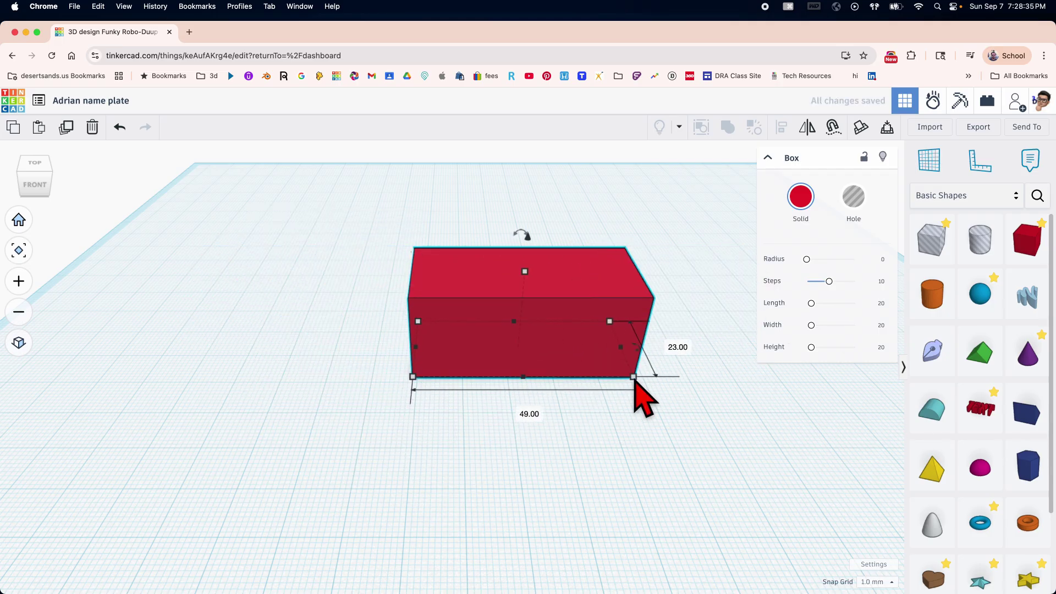
left_click_drag(634, 378, 635, 380)
key("super+z")
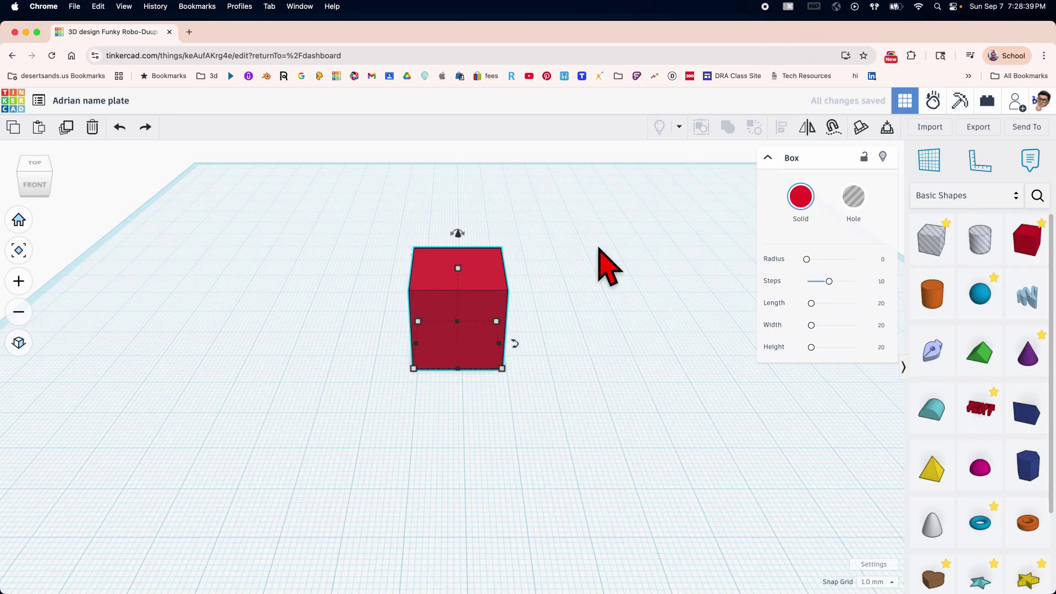
scroll(349, 443, "up", 5)
scroll(432, 470, "down", 5)
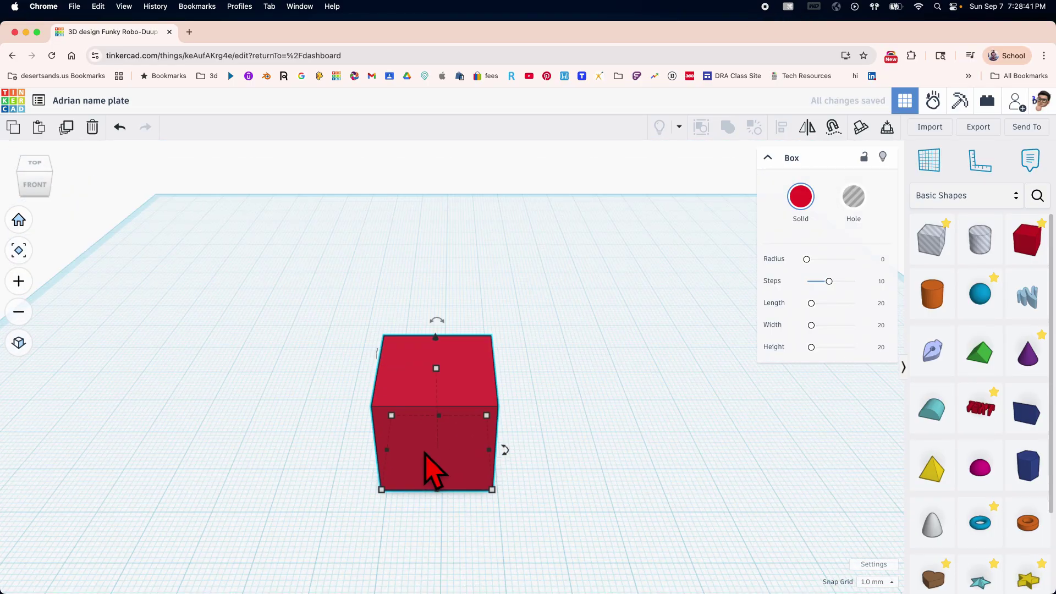
scroll(432, 471, "down", 2)
middle_click_drag(431, 467, 470, 357)
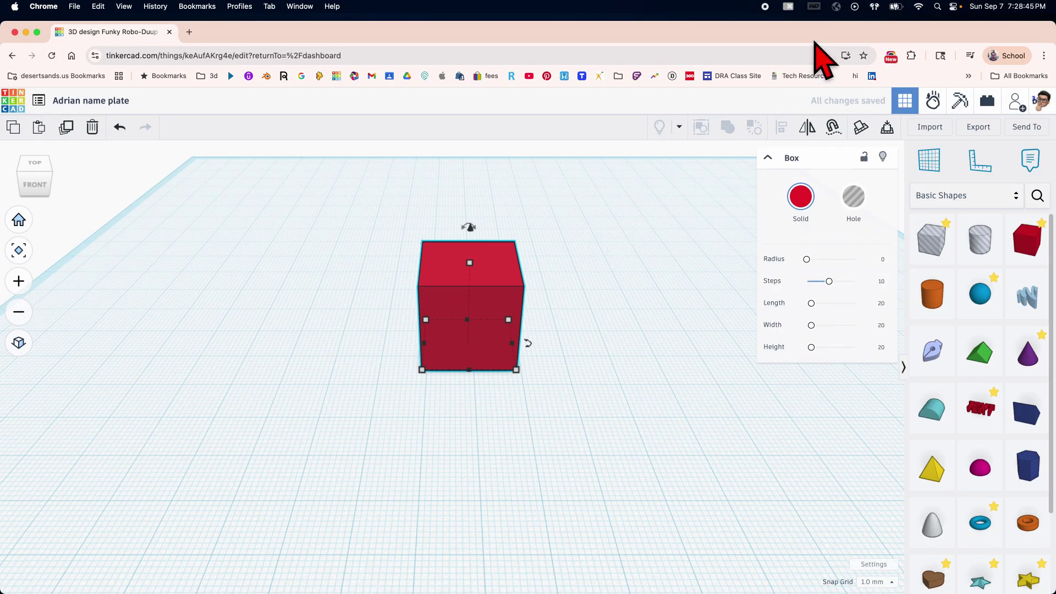
- Start KeyCastr's Start Casting keystroke display, then delete the red box from the workplane
left_click(788, 6)
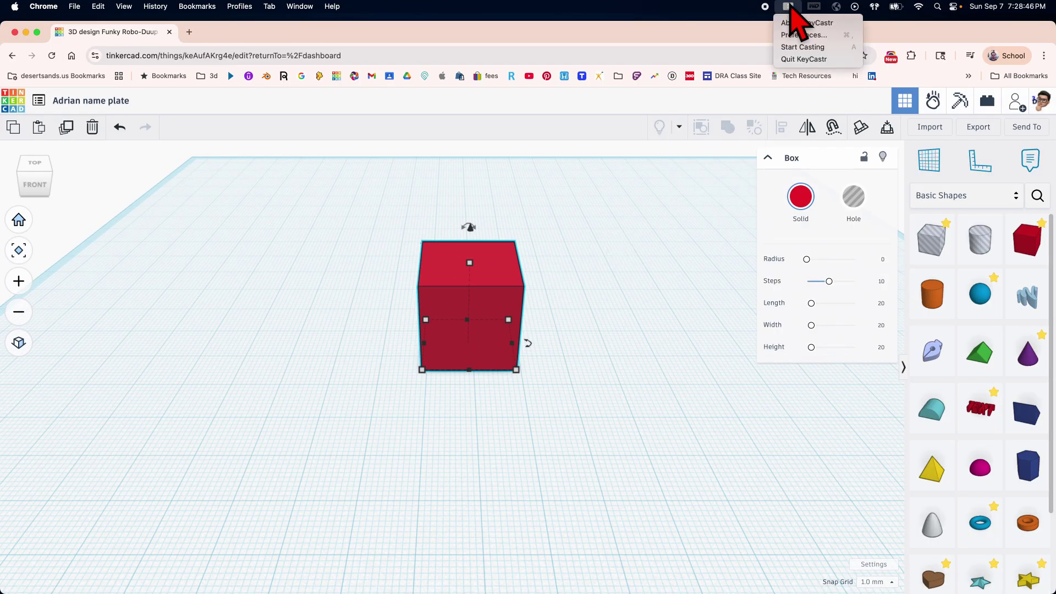
left_click(811, 51)
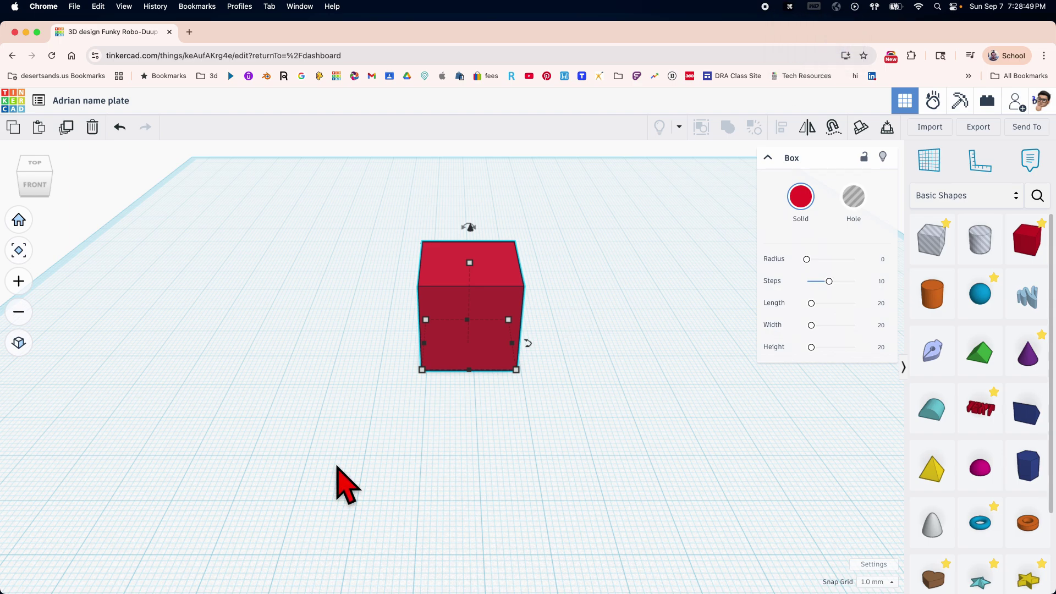
key("f")
key("g")
key("BackSpace")
key("BackSpace")
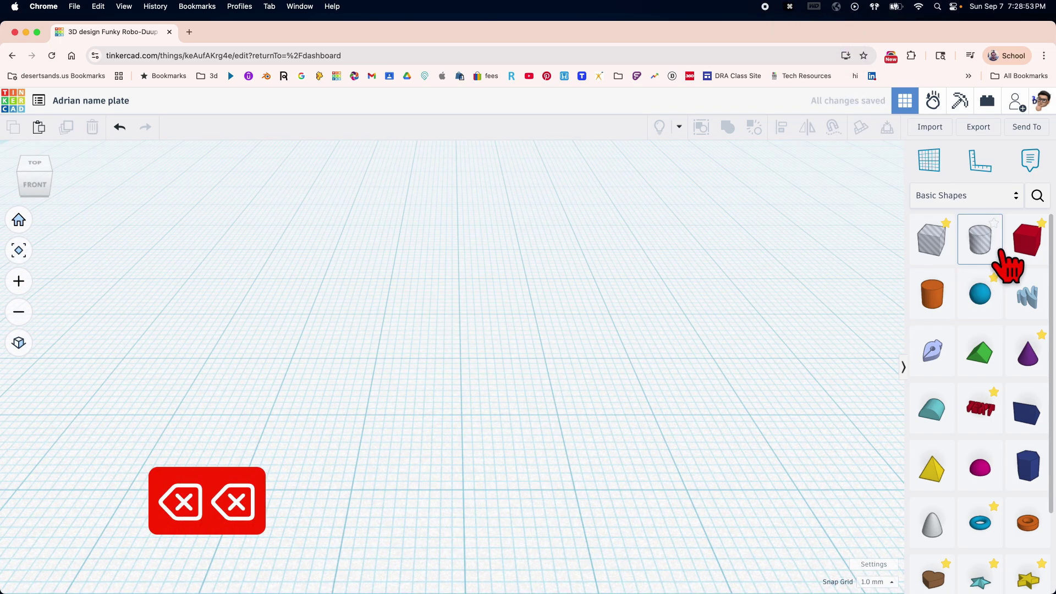
- Place a new red box on the workplane and test stretching its width, undoing it
left_click(1034, 242)
left_click(444, 350)
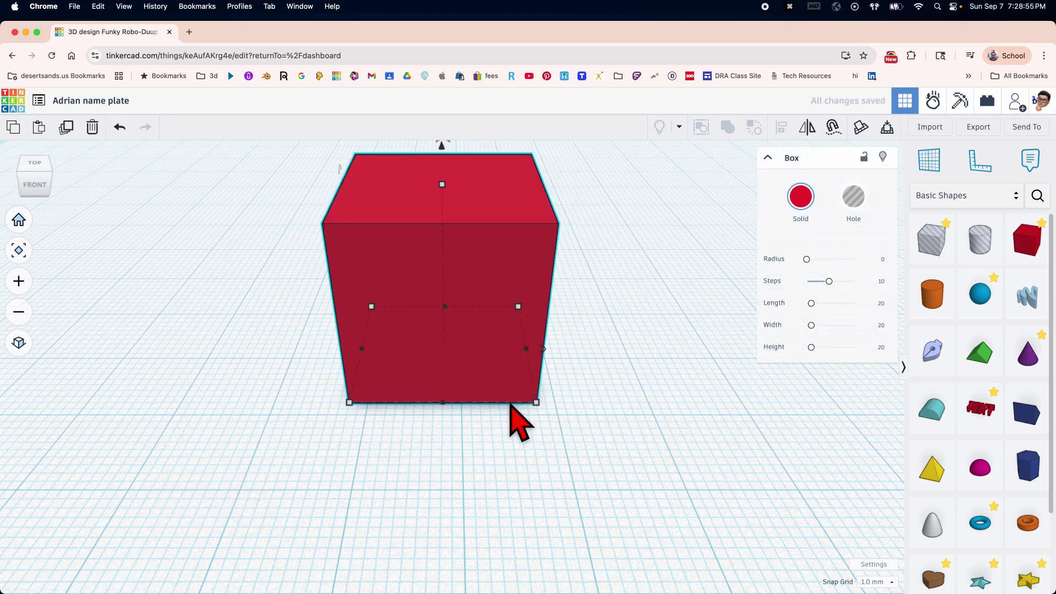
left_click(526, 349)
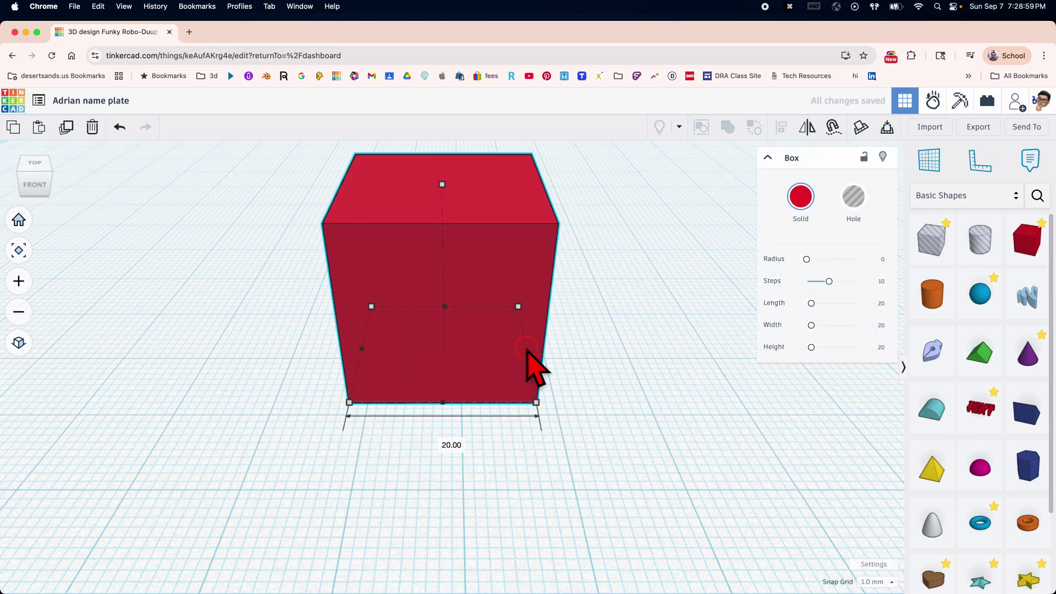
left_click_drag(527, 349, 591, 345)
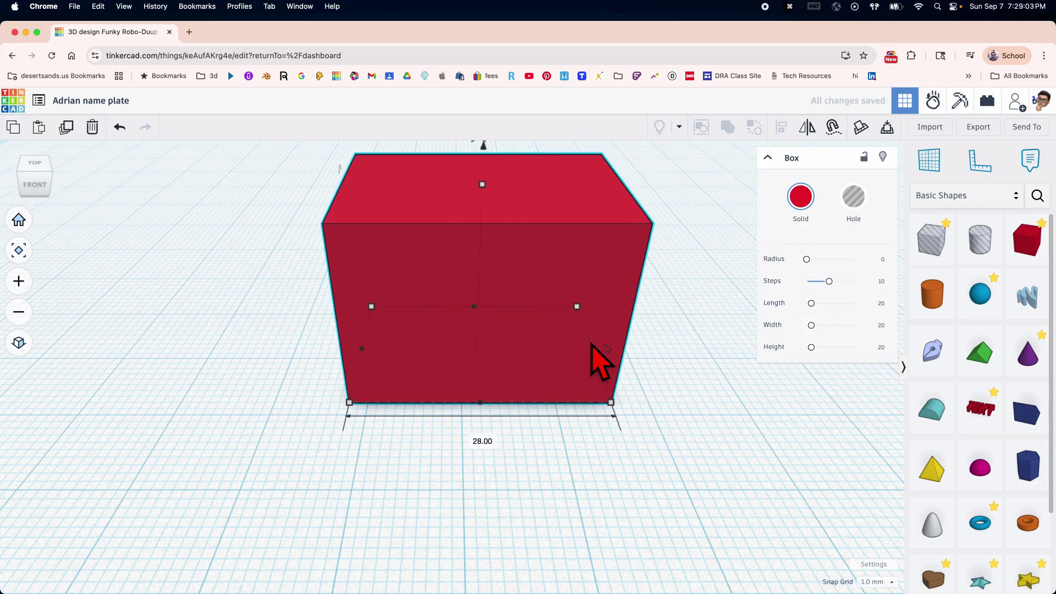
key("cmd+z")
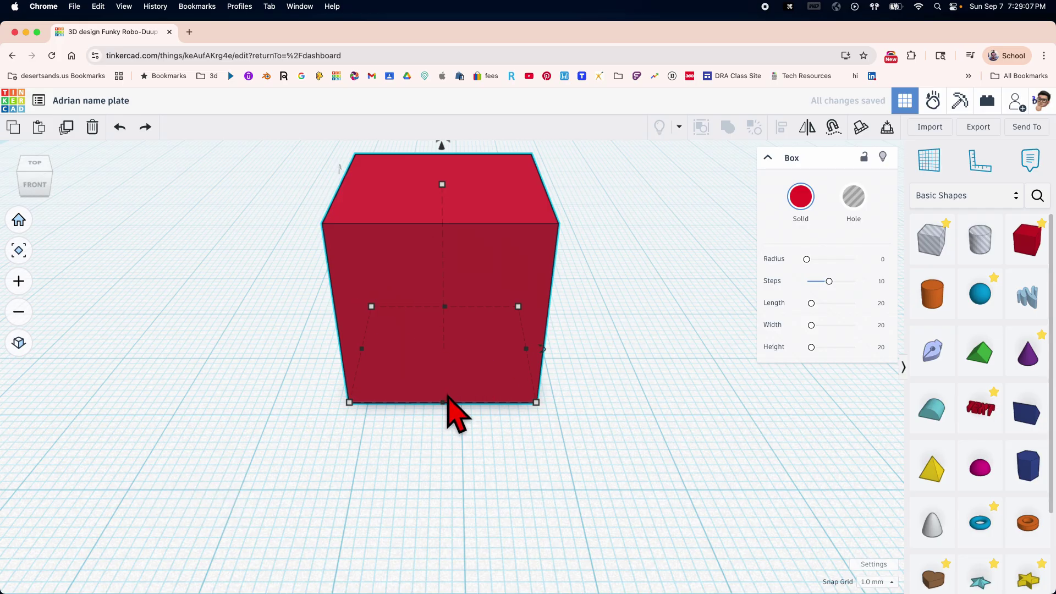
- Test extending the box toward the front, undo it, and reselect the box from above
mouse_move(443, 404)
left_mouse_down()
mouse_move(427, 527)
mouse_move(438, 466)
mouse_move(447, 513)
mouse_move(448, 422)
mouse_move(433, 409)
mouse_move(443, 522)
mouse_move(449, 385)
mouse_move(450, 480)
mouse_move(449, 397)
left_mouse_up()
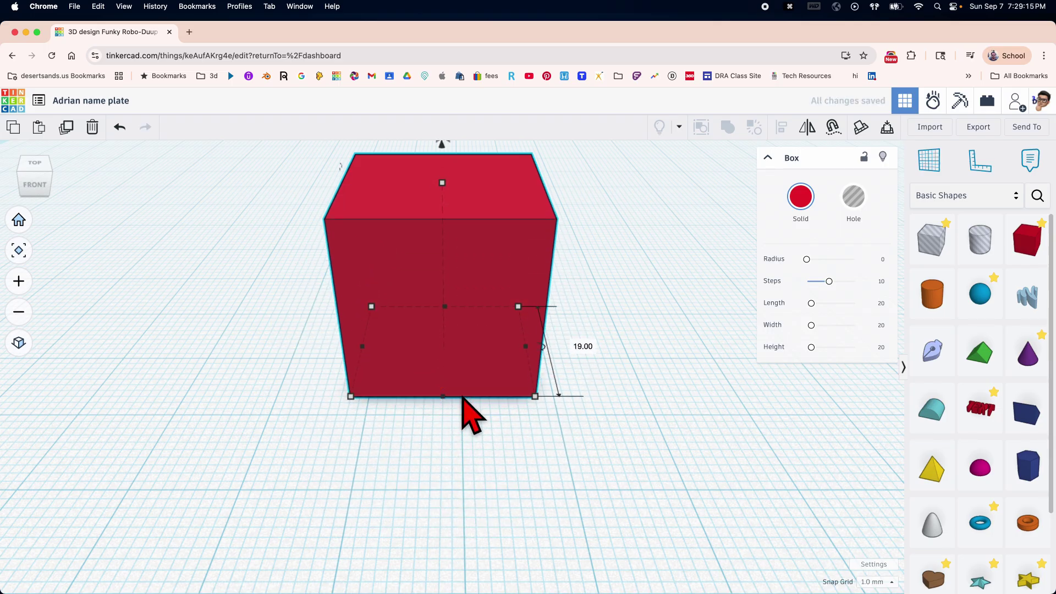
key("super+z")
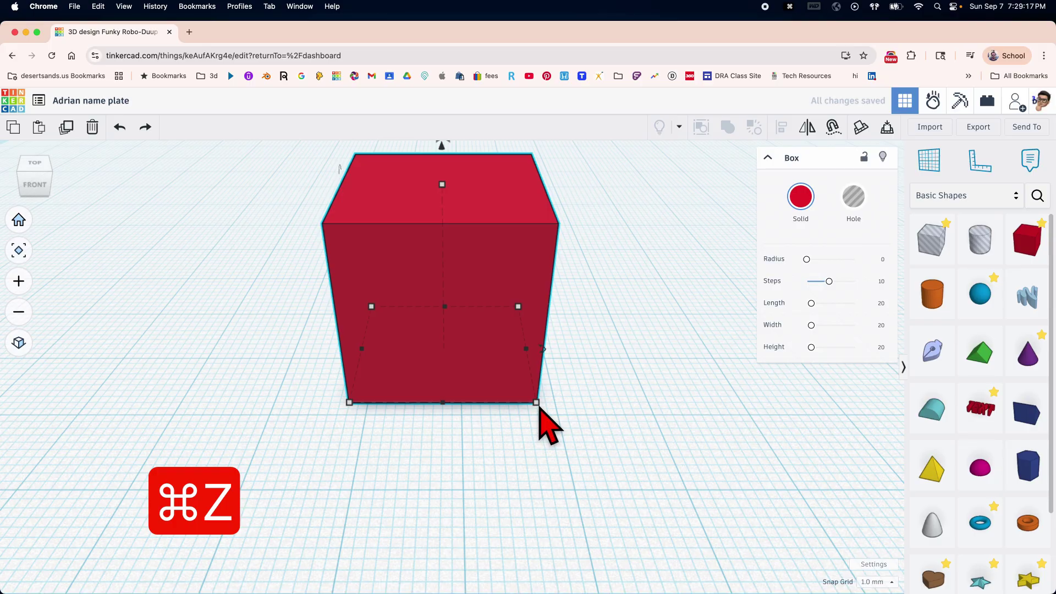
right_click_drag(550, 390, 533, 365)
left_click(525, 369)
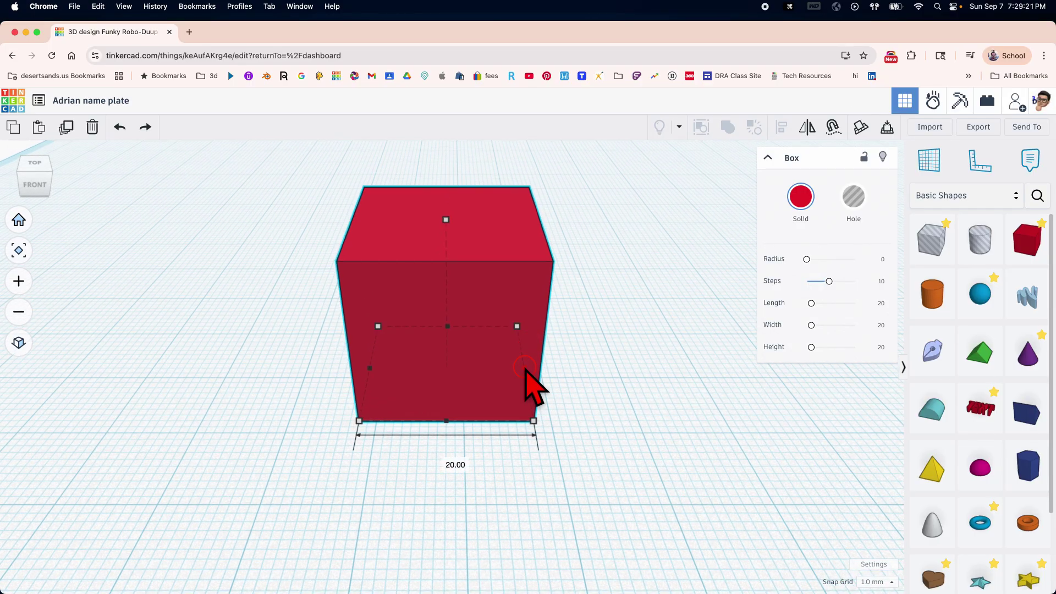
- Set the box's length to 100 mm and zoom out to show its measurements
left_click_drag(525, 370, 631, 371)
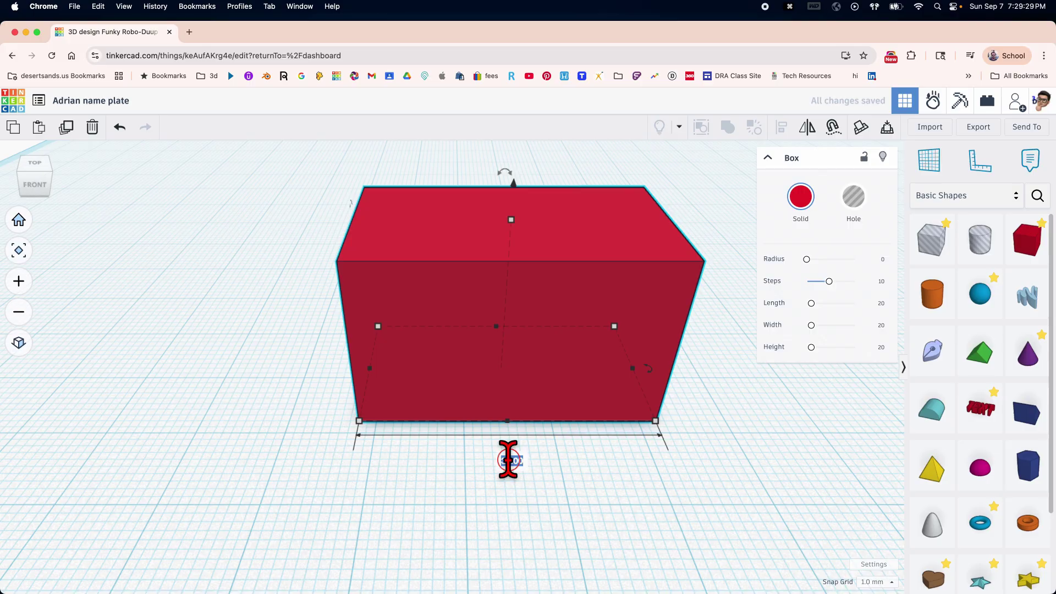
type("100")
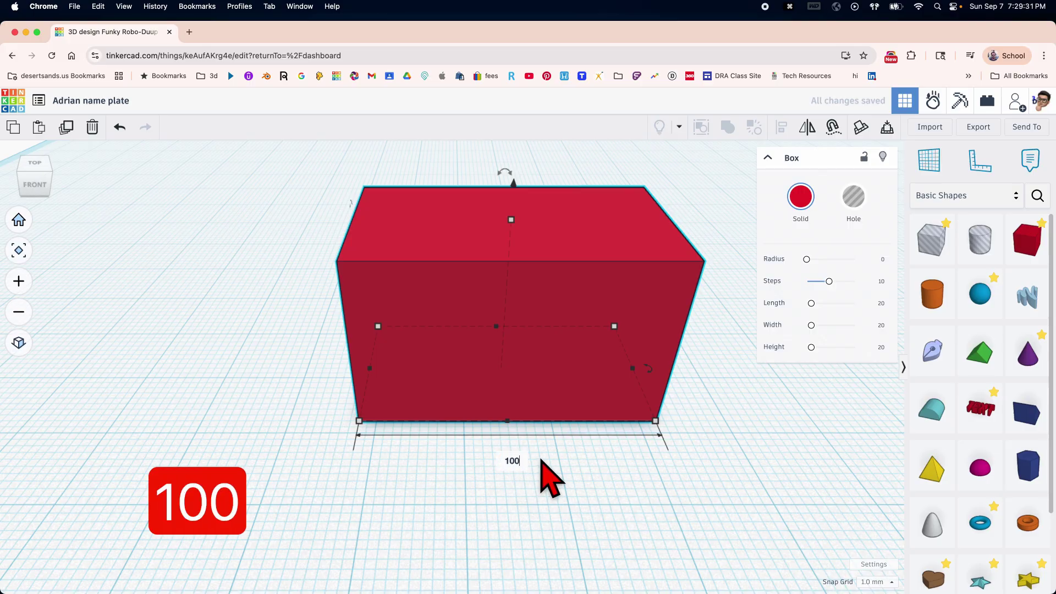
key("Return")
scroll(589, 436, "down", 5)
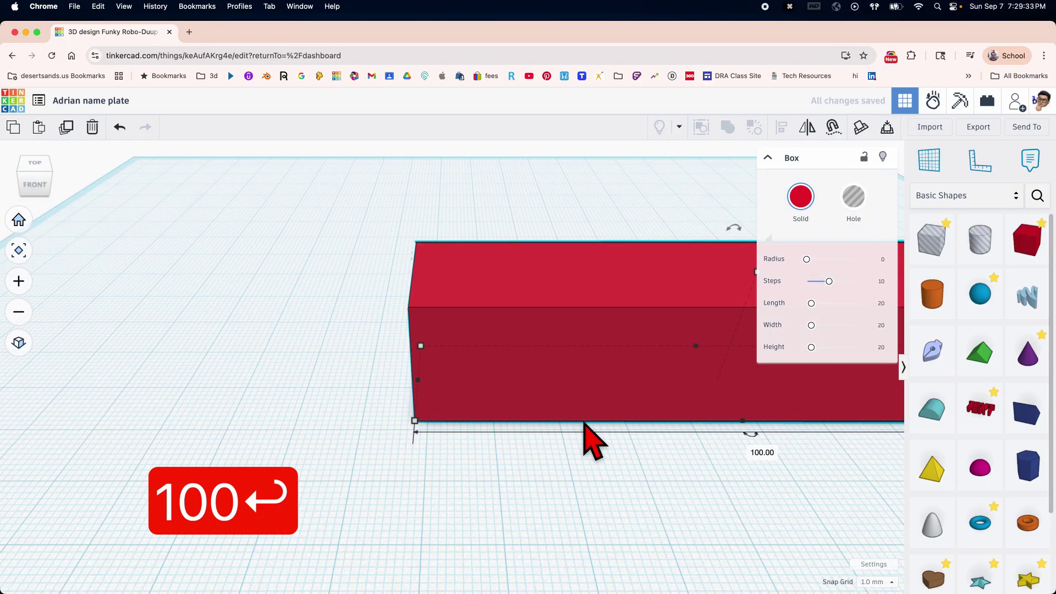
scroll(385, 424, "down", 3)
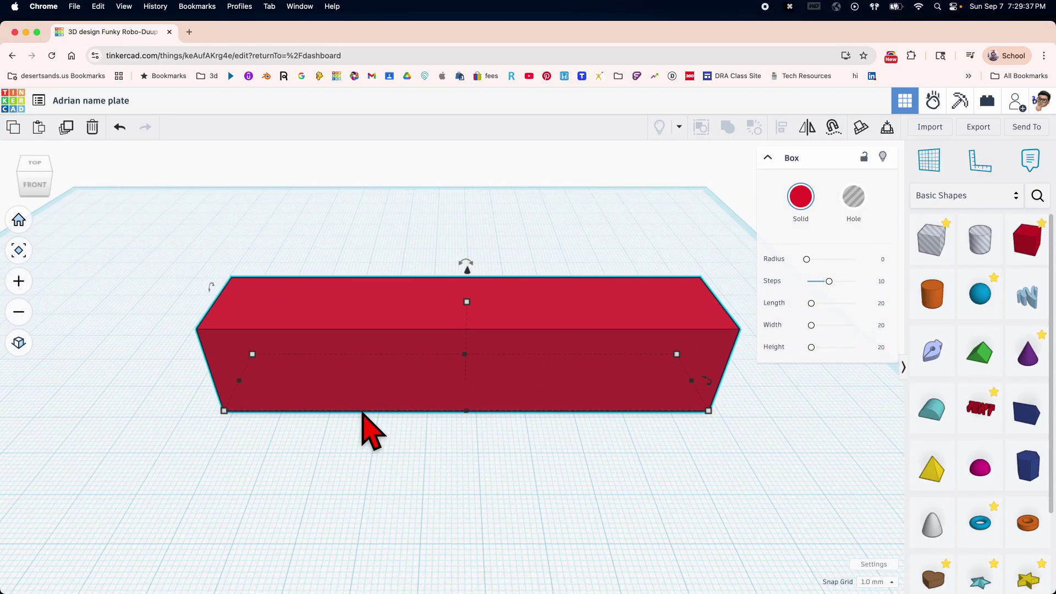
left_click(224, 410)
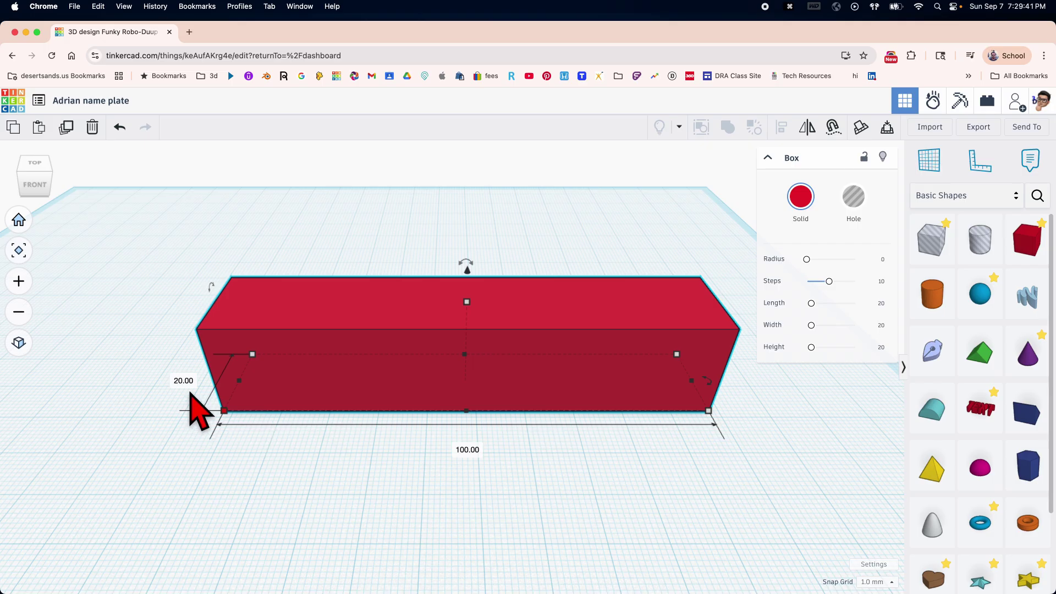
- Set the box height to 5 mm, making a flat 100 × 20 mm plate
right_click_drag(219, 397, 252, 421)
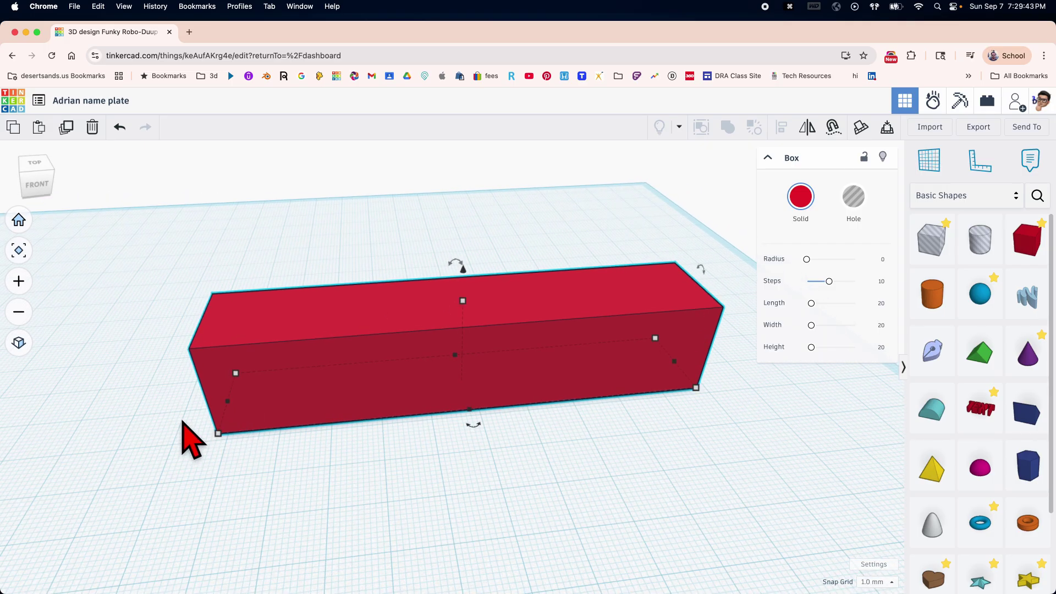
right_click_drag(164, 411, 341, 387)
right_click_drag(541, 404, 458, 429)
scroll(536, 388, "down", 5)
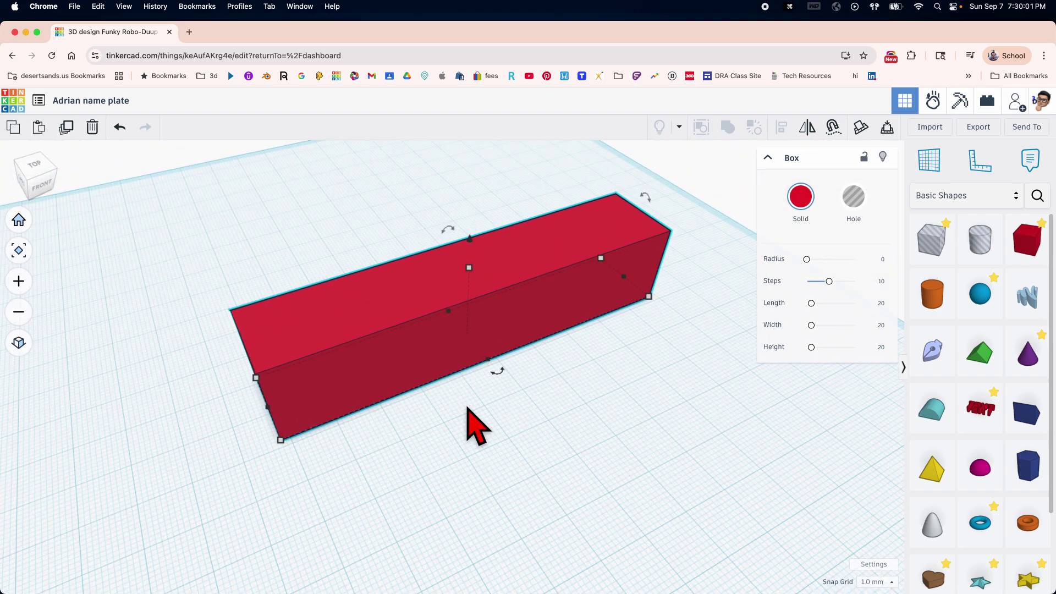
right_click_drag(458, 392, 446, 389)
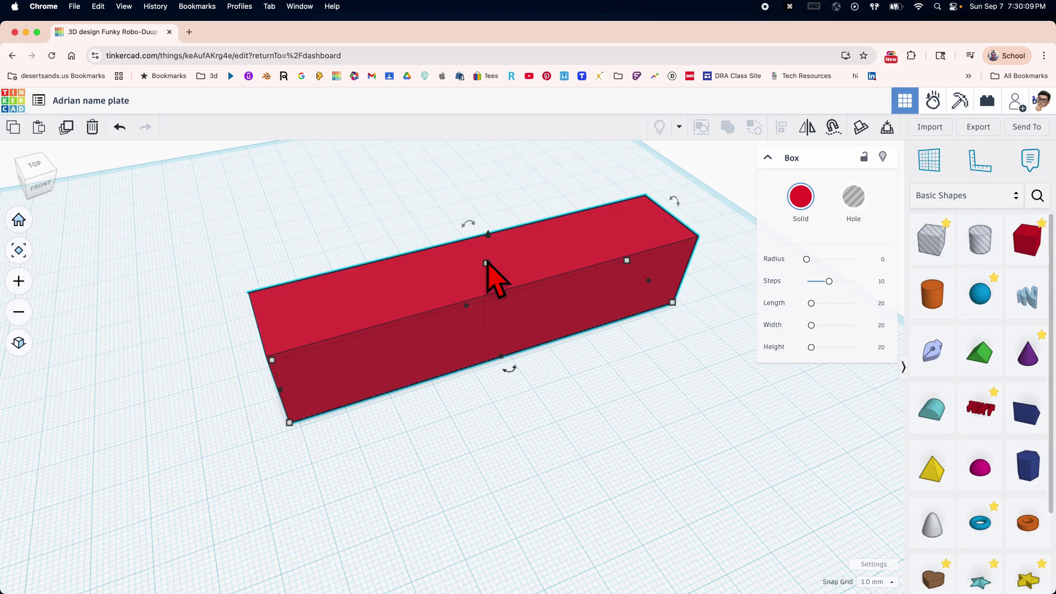
mouse_move(487, 264)
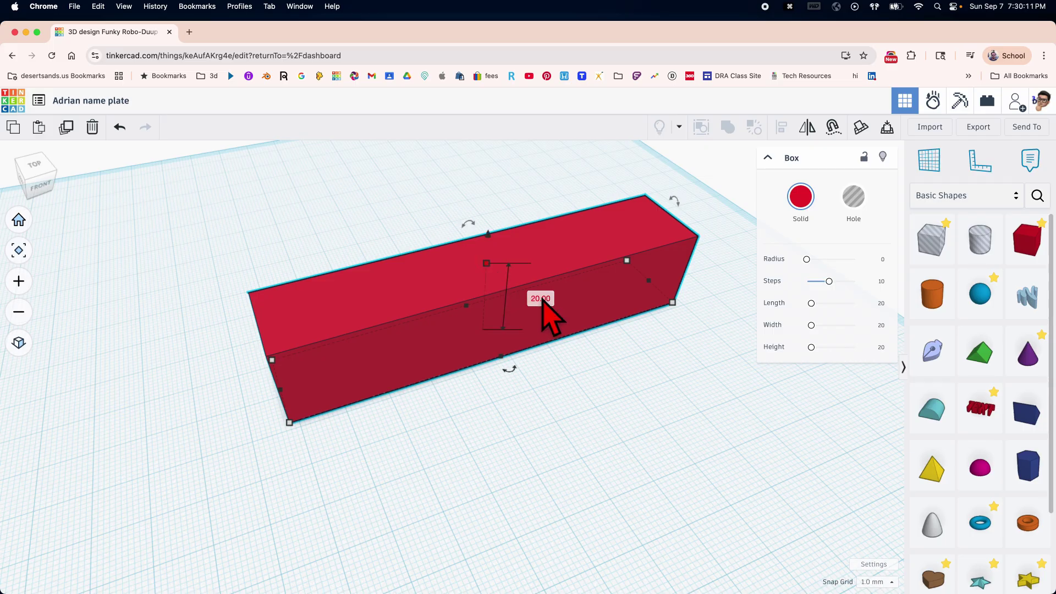
type("5")
key("Return")
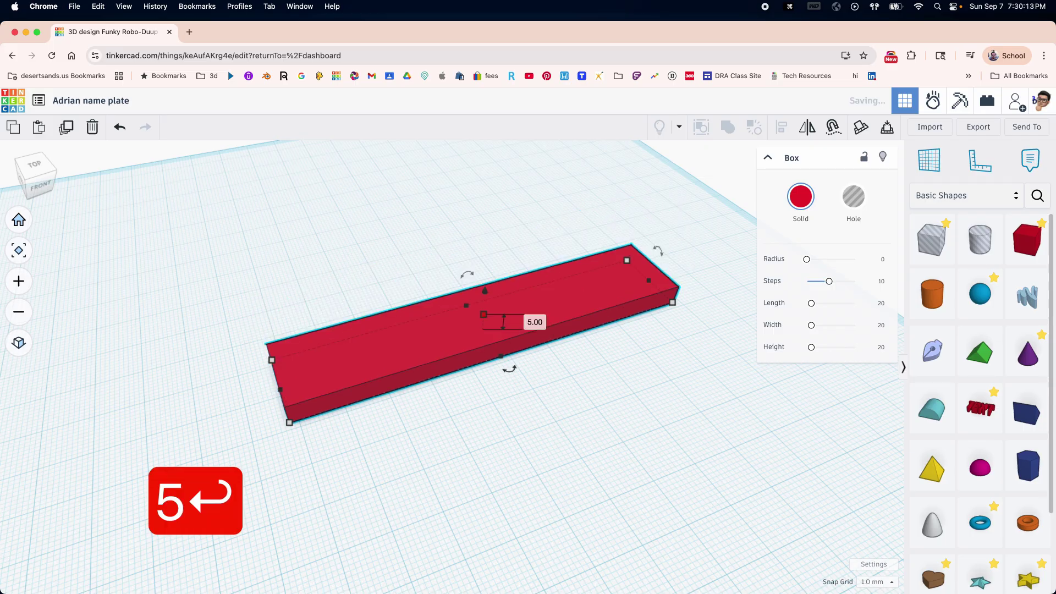
right_click_drag(507, 389, 445, 384)
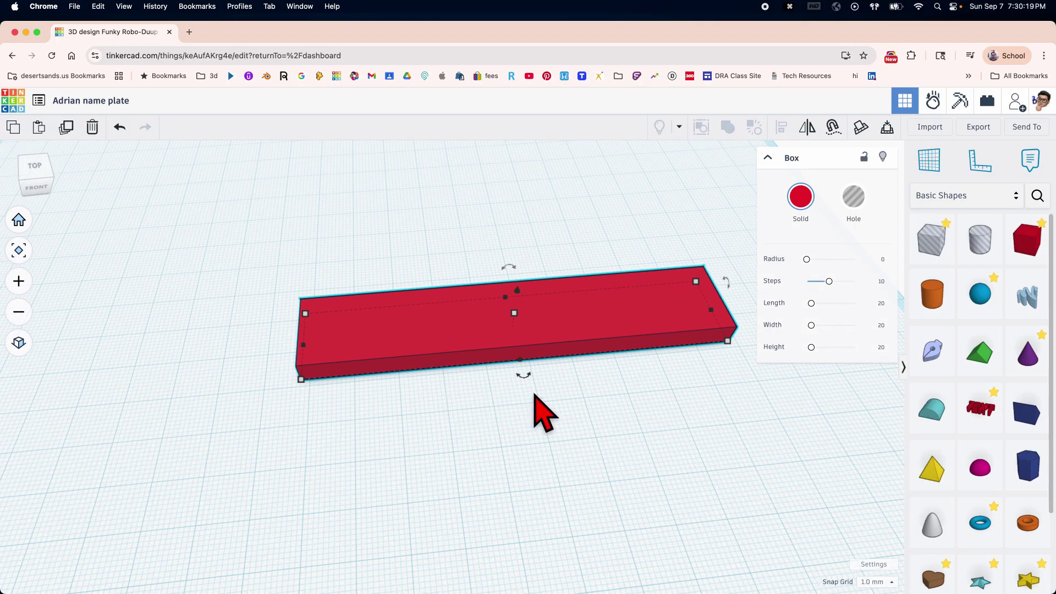
- Deselect the plate and place a 10 mm Text shape on the workplane in front of it
right_click_drag(535, 394, 505, 372)
left_click(503, 374)
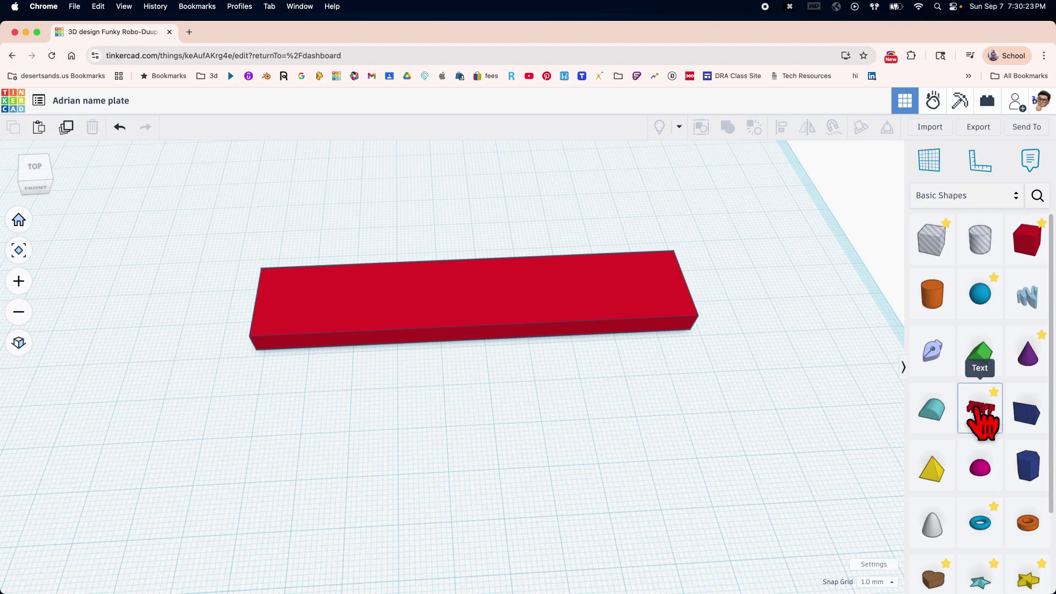
left_click_drag(980, 418, 505, 422)
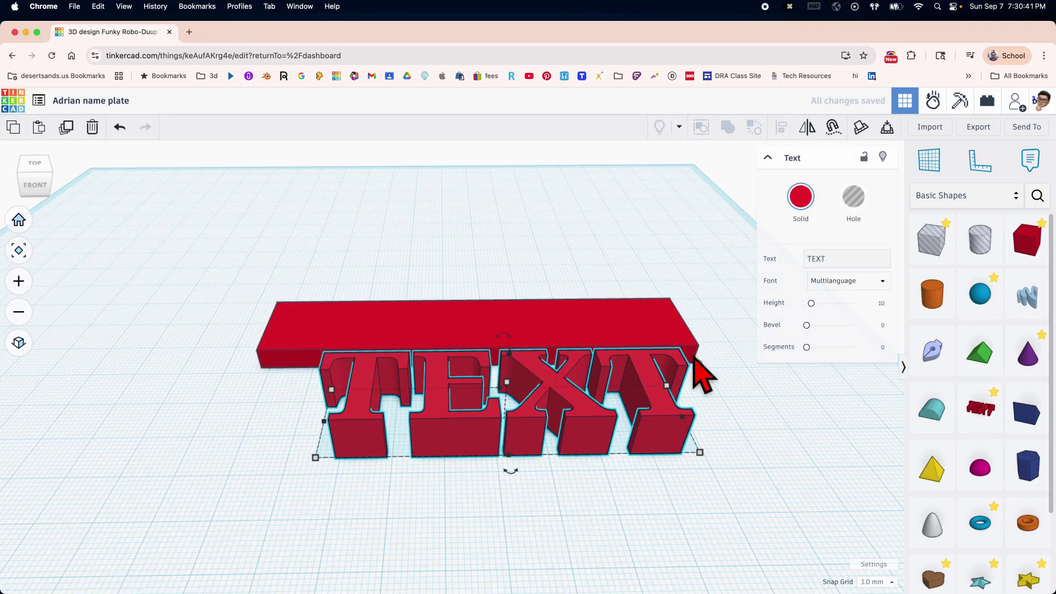
- Change the text shape's wording from TEXT to 'Mr.' followed by the owner's surname
right_click_drag(515, 293, 515, 344)
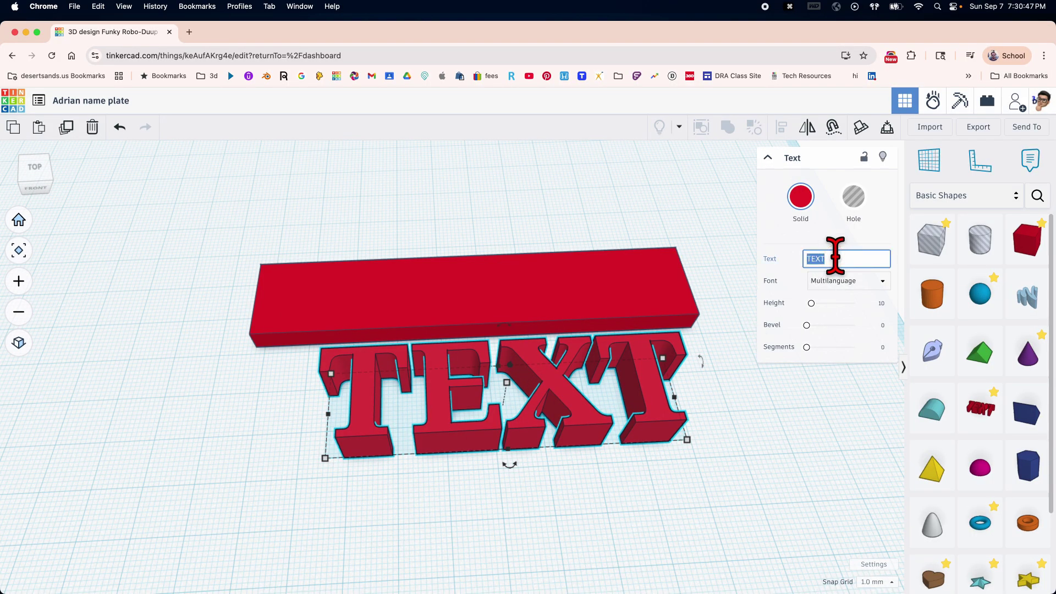
type("Mr")
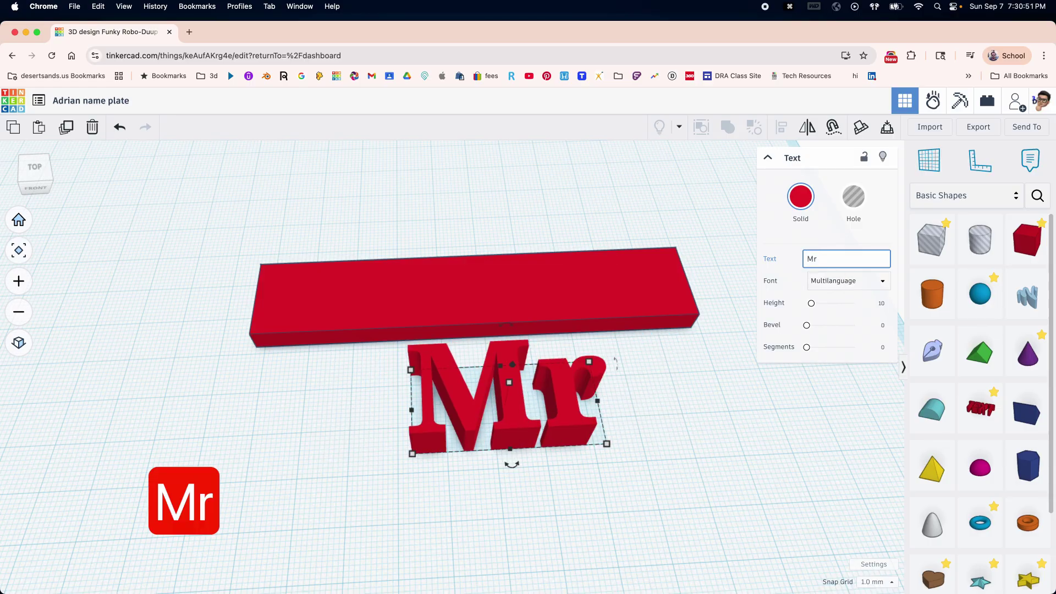
type(". Amparo")
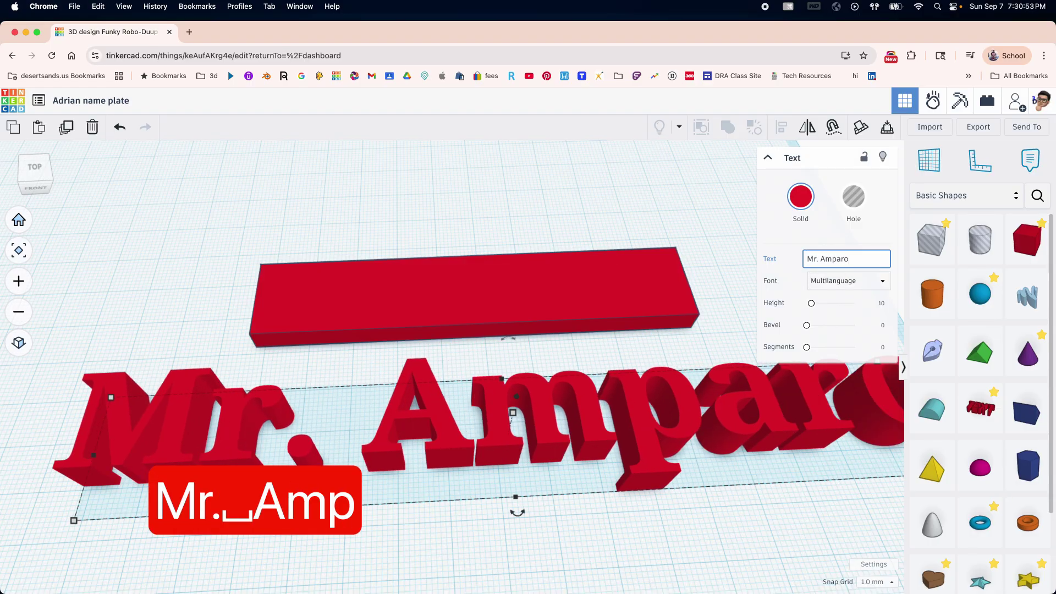
scroll(632, 295, "down", 5)
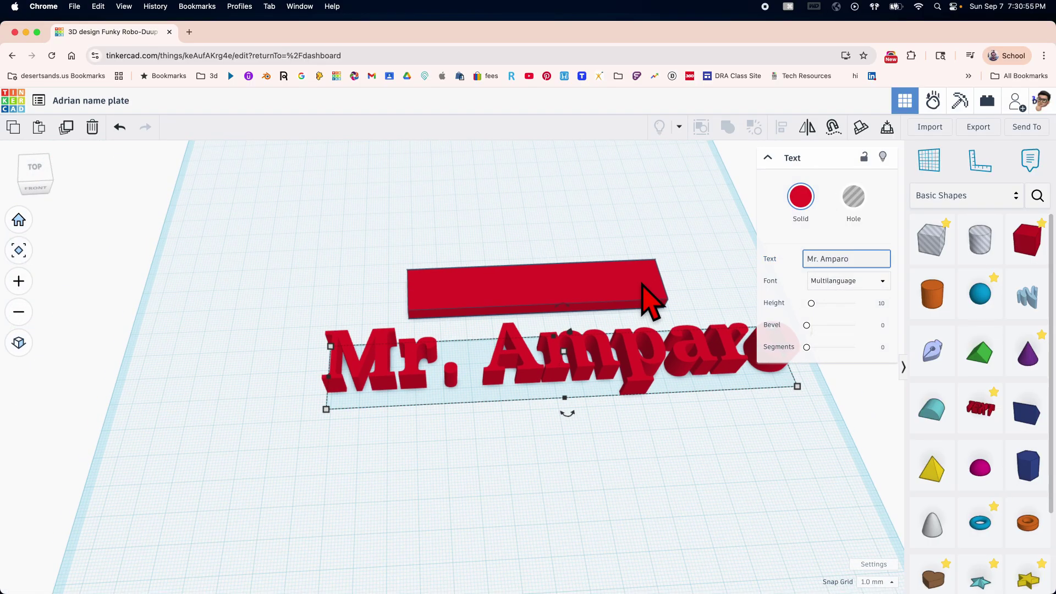
middle_click_drag(644, 289, 557, 298)
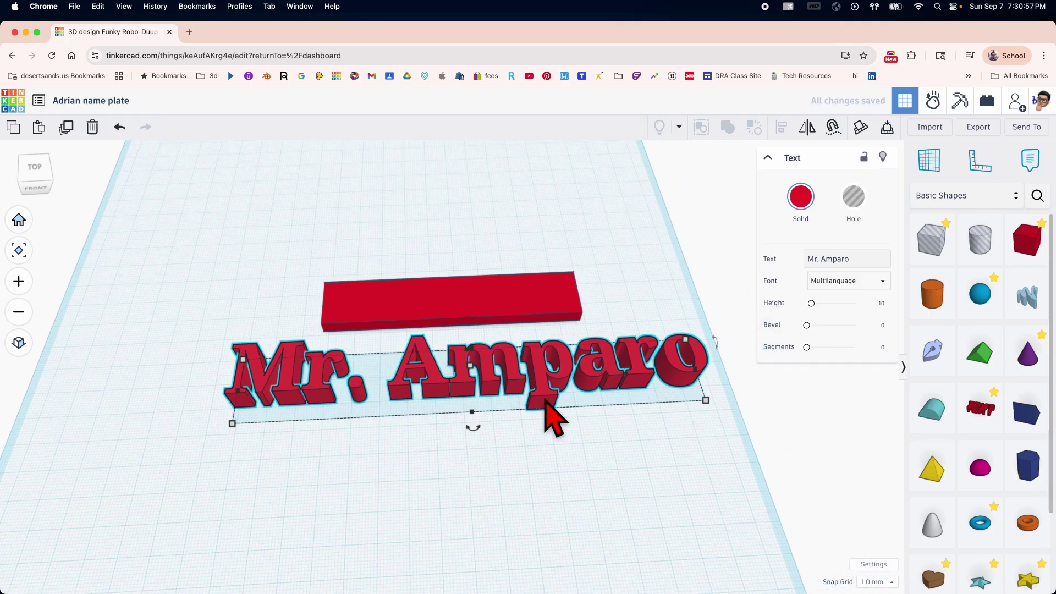
- Scale the name text down to about 91 mm wide and move it onto the red plate
left_click_drag(706, 401, 420, 376)
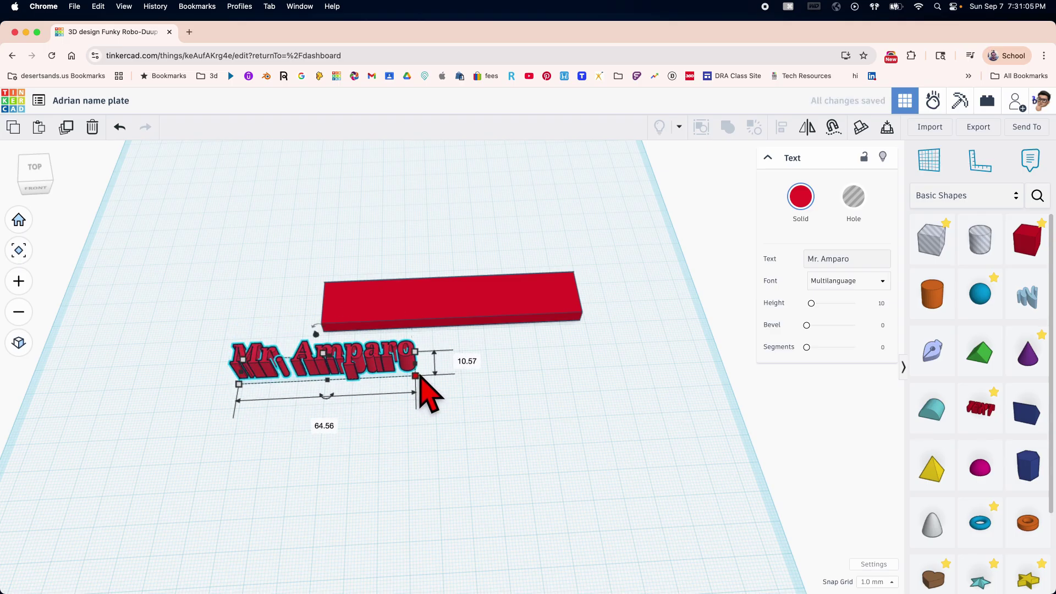
key("super+z")
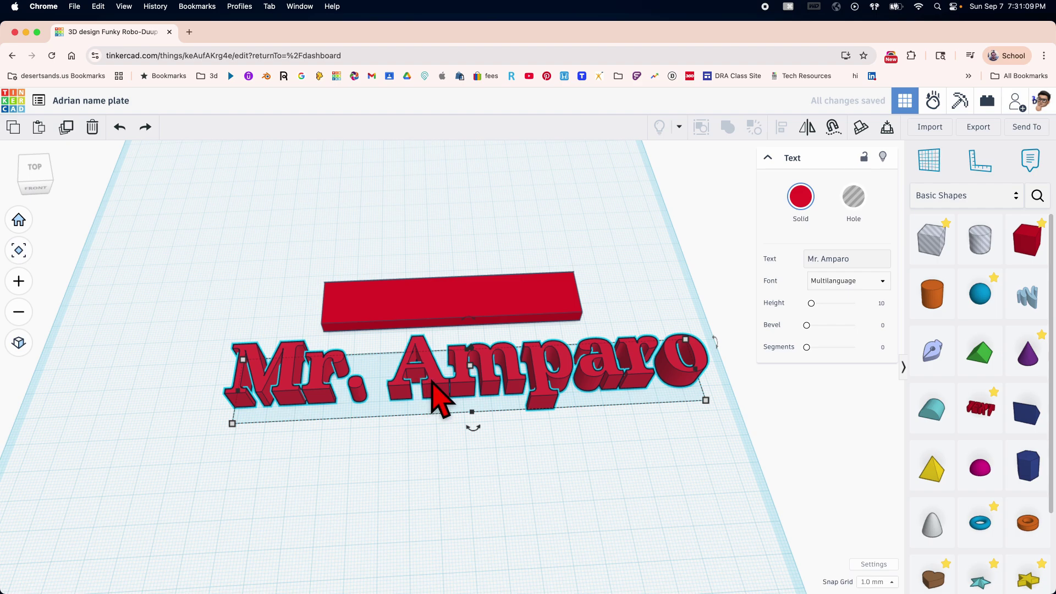
mouse_move(434, 382)
left_mouse_down()
mouse_move(432, 369)
mouse_move(437, 386)
left_mouse_up()
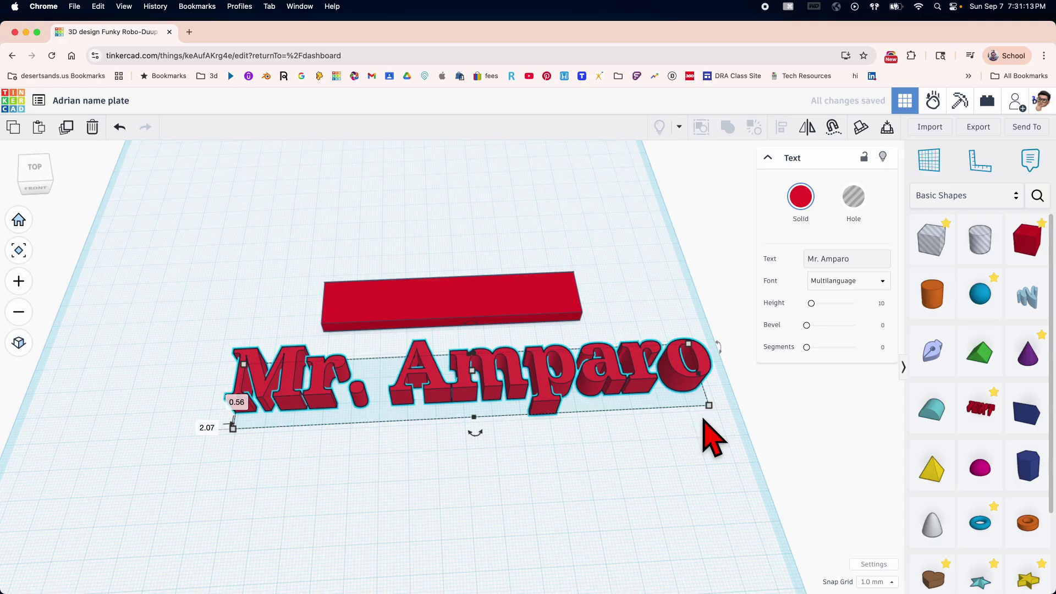
left_click_drag(709, 405, 489, 385)
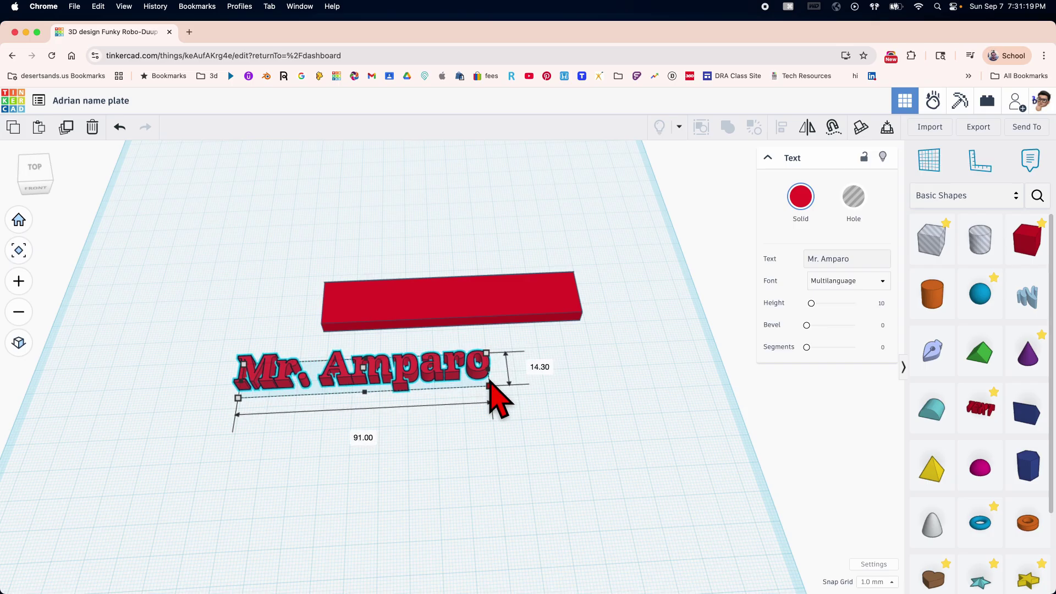
left_click_drag(407, 384, 494, 301)
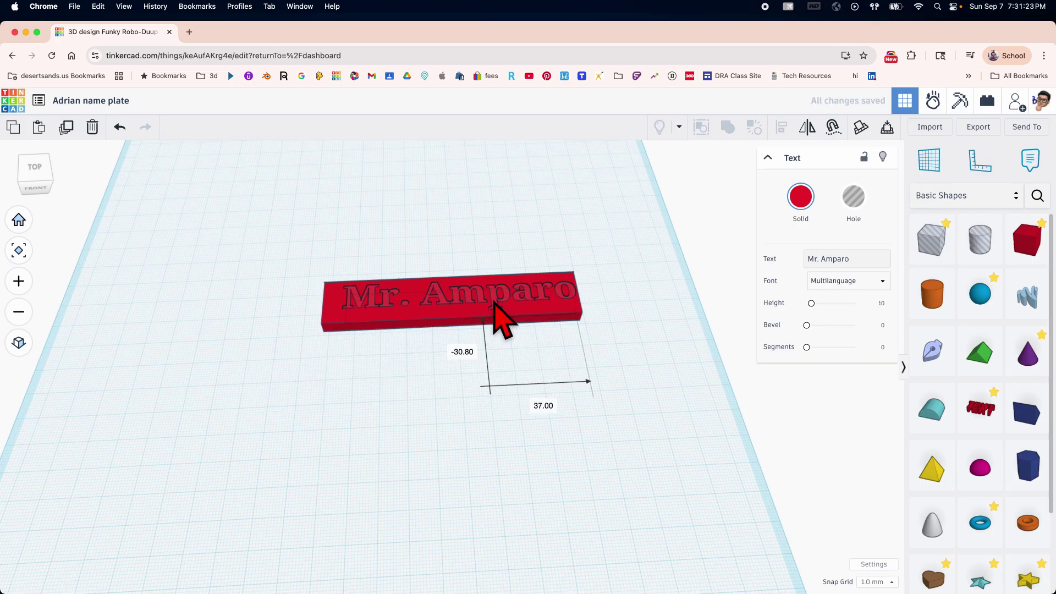
scroll(467, 316, "up", 5)
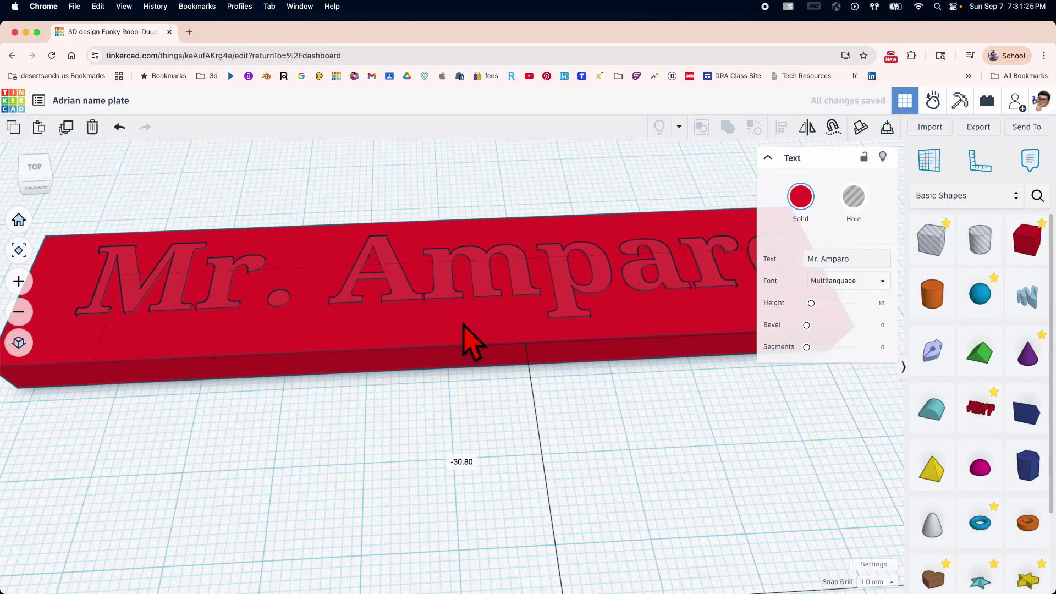
right_click_drag(463, 324, 436, 341)
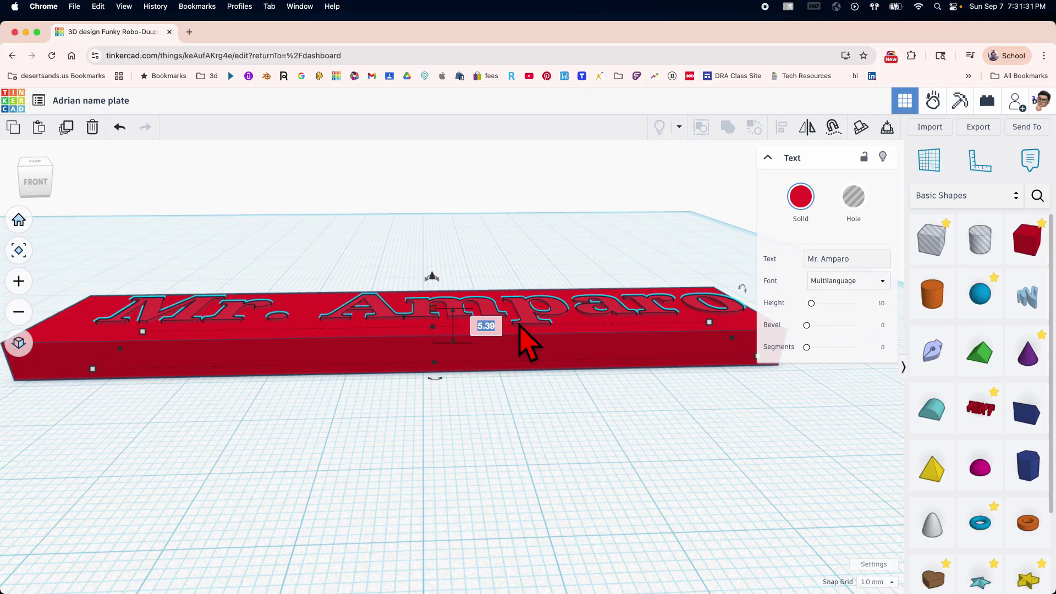
- Set the name text height to 6 mm and view the plate from above
key("Return")
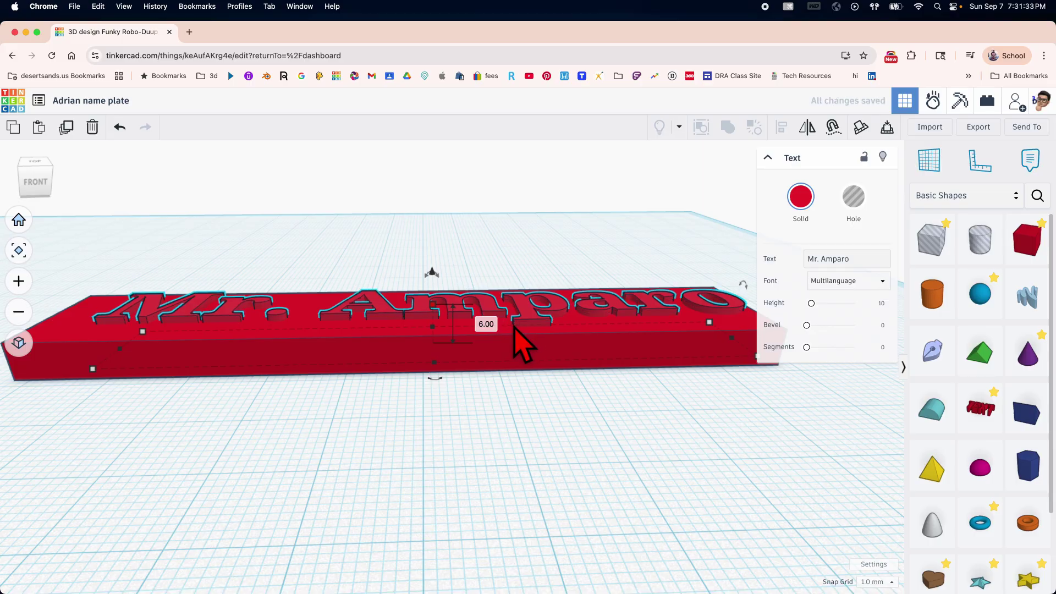
right_click_drag(513, 337, 513, 378)
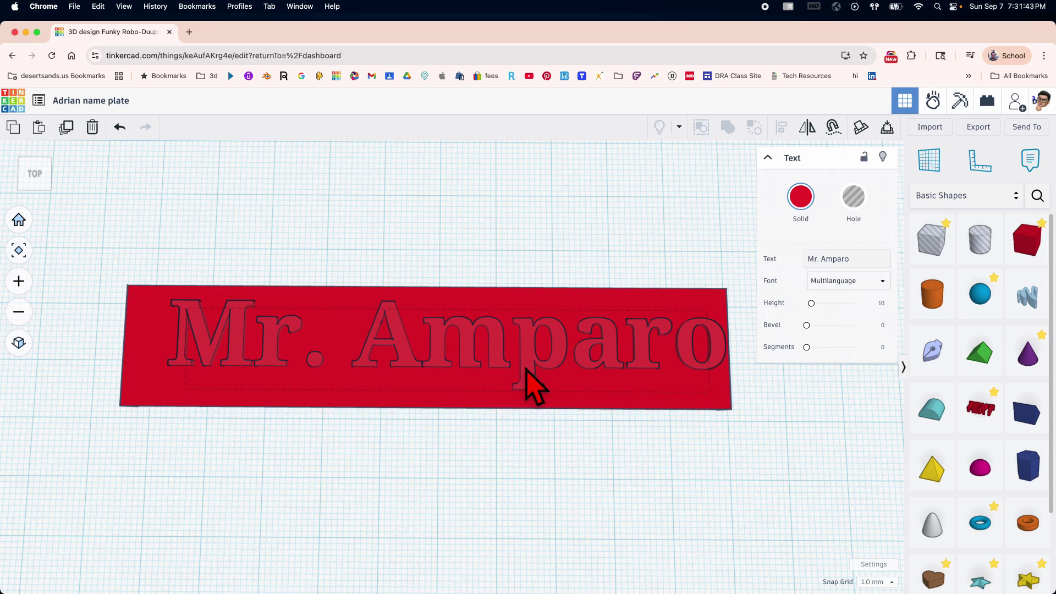
mouse_move(525, 385)
right_mouse_down()
mouse_move(448, 412)
mouse_move(448, 484)
mouse_move(471, 484)
mouse_move(515, 409)
mouse_move(594, 424)
mouse_move(535, 431)
mouse_move(511, 416)
mouse_move(526, 385)
right_mouse_up()
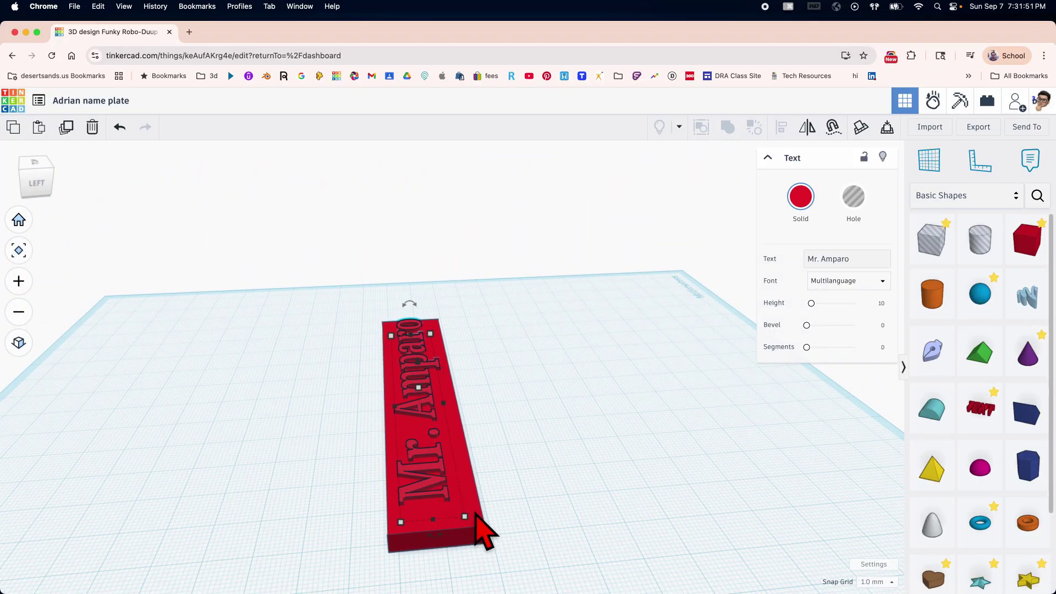
scroll(391, 465, "down", 4)
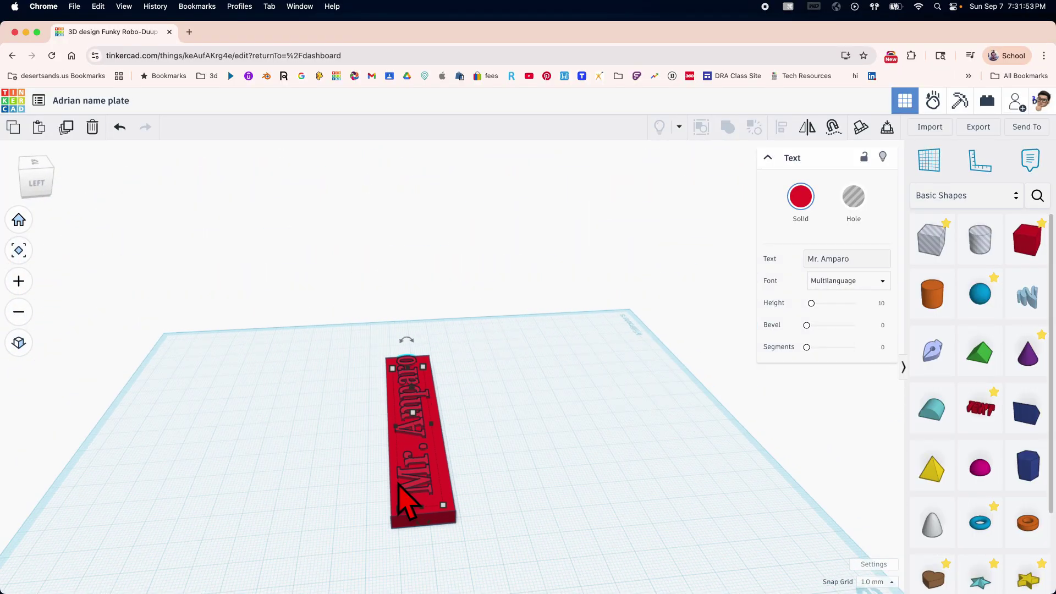
scroll(400, 487, "up", 1)
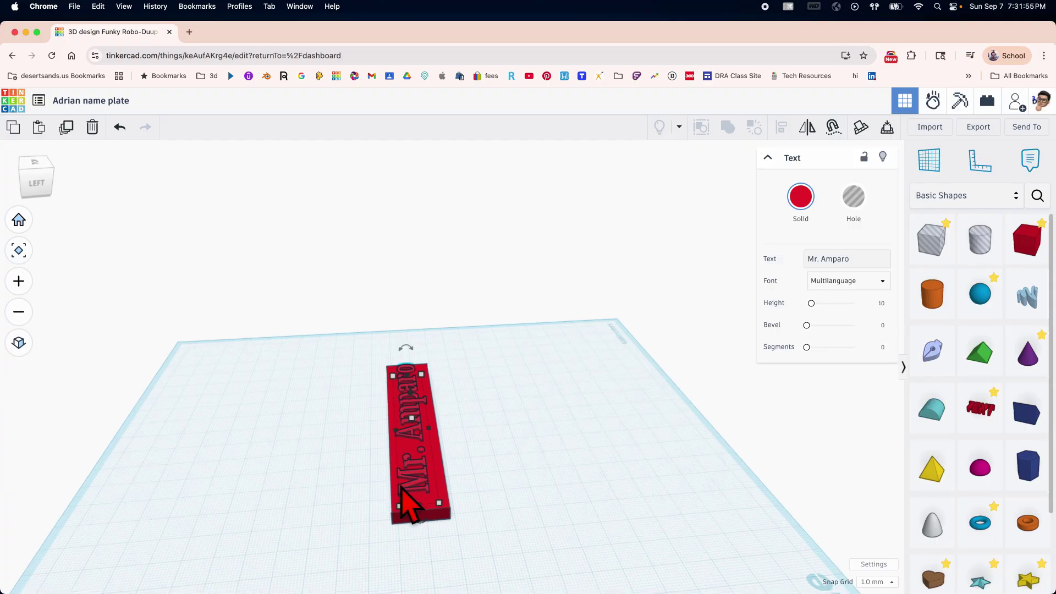
left_click(19, 252)
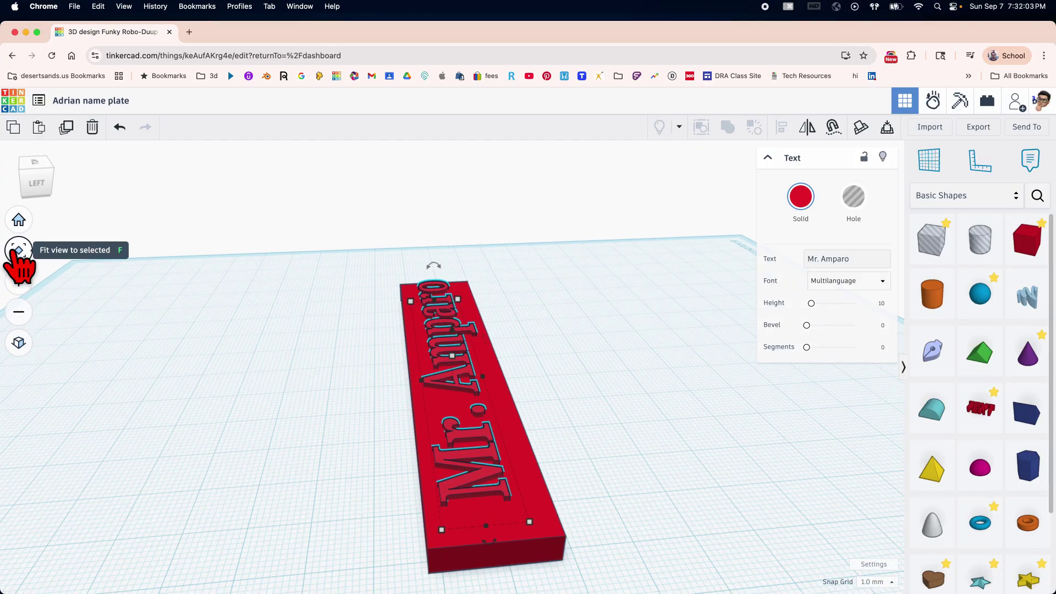
right_click_drag(321, 450, 407, 439)
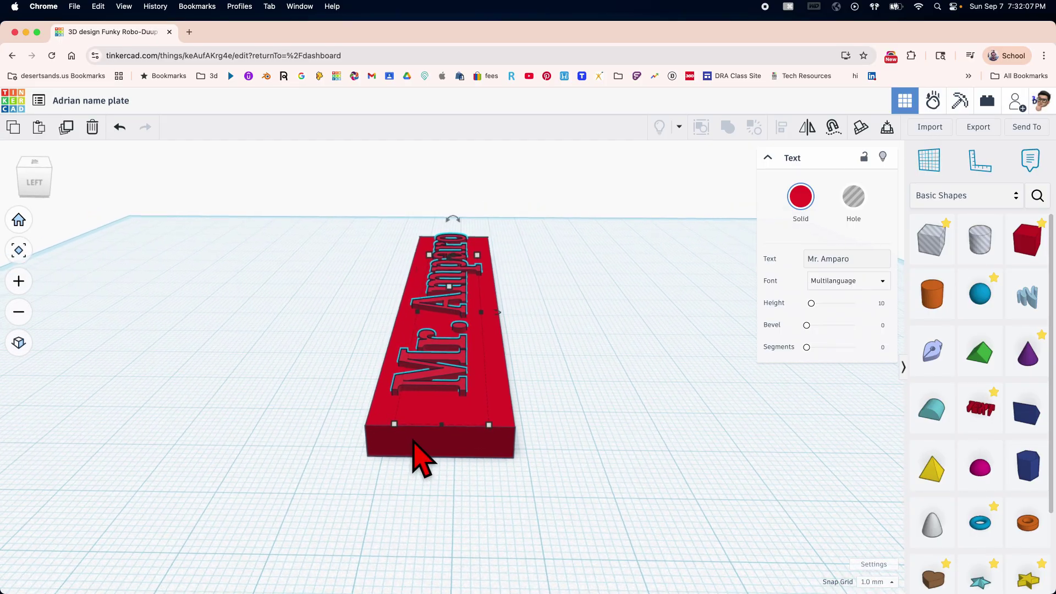
right_click_drag(484, 436, 467, 438)
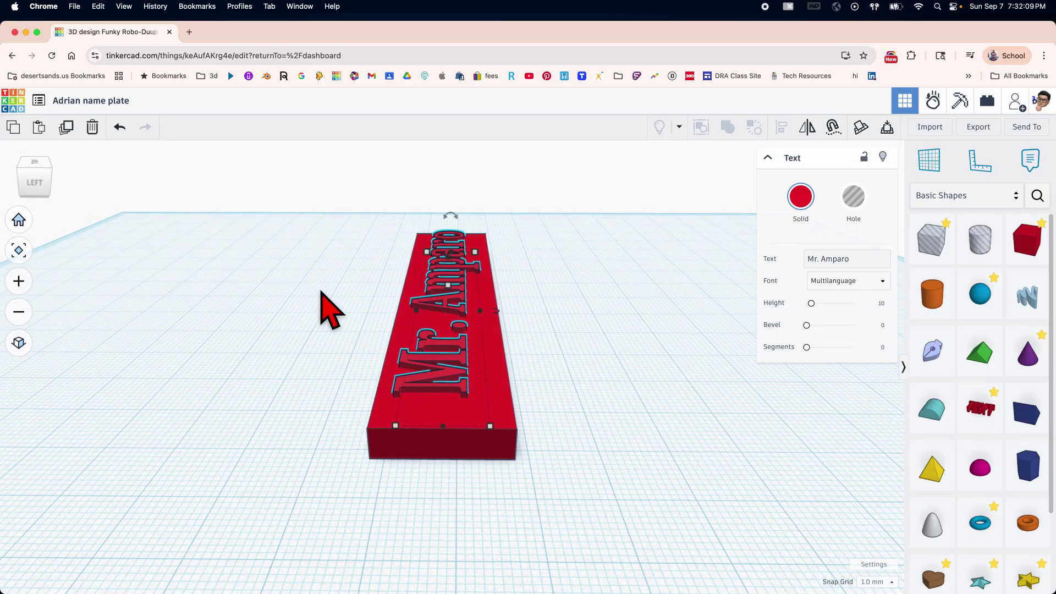
- Select the red plate and the 'Mr. Amparo' text and align the text onto the plate
left_click_drag(315, 283, 587, 433)
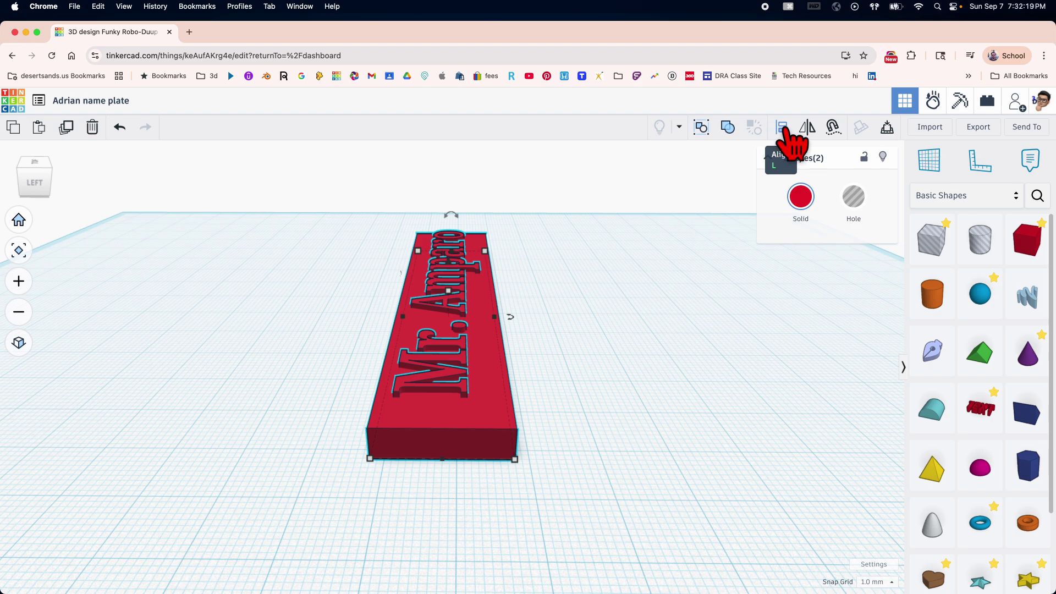
left_click(785, 131)
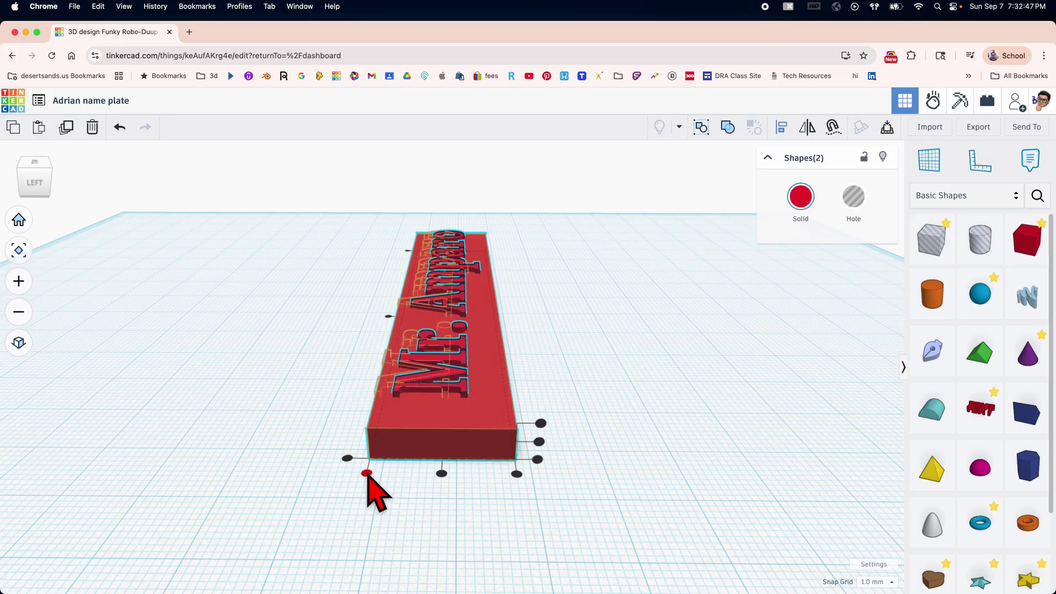
right_click_drag(368, 474, 542, 464)
scroll(610, 456, "down", 5)
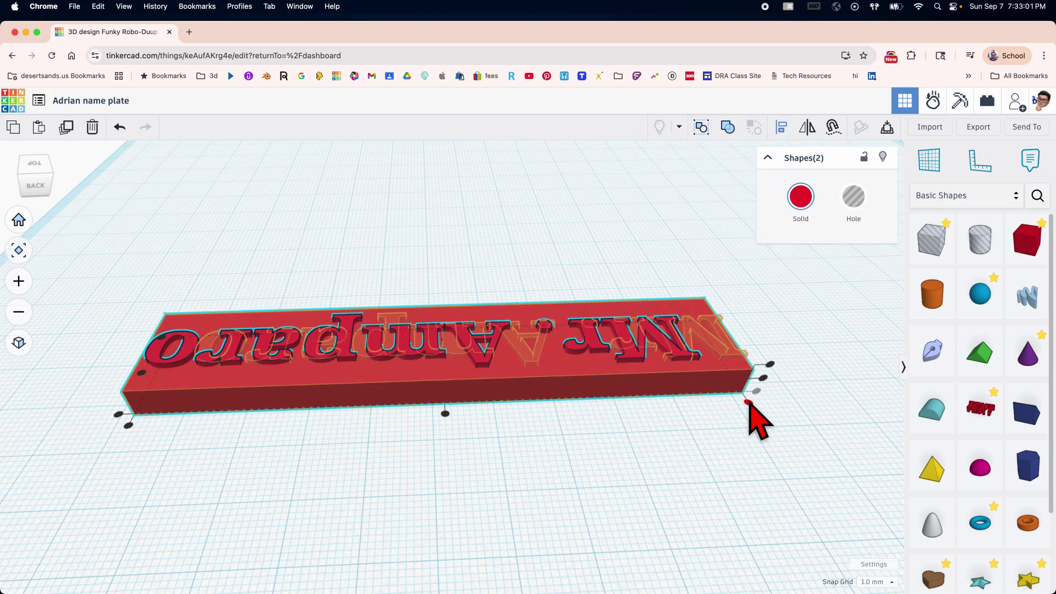
right_click_drag(749, 404, 330, 464)
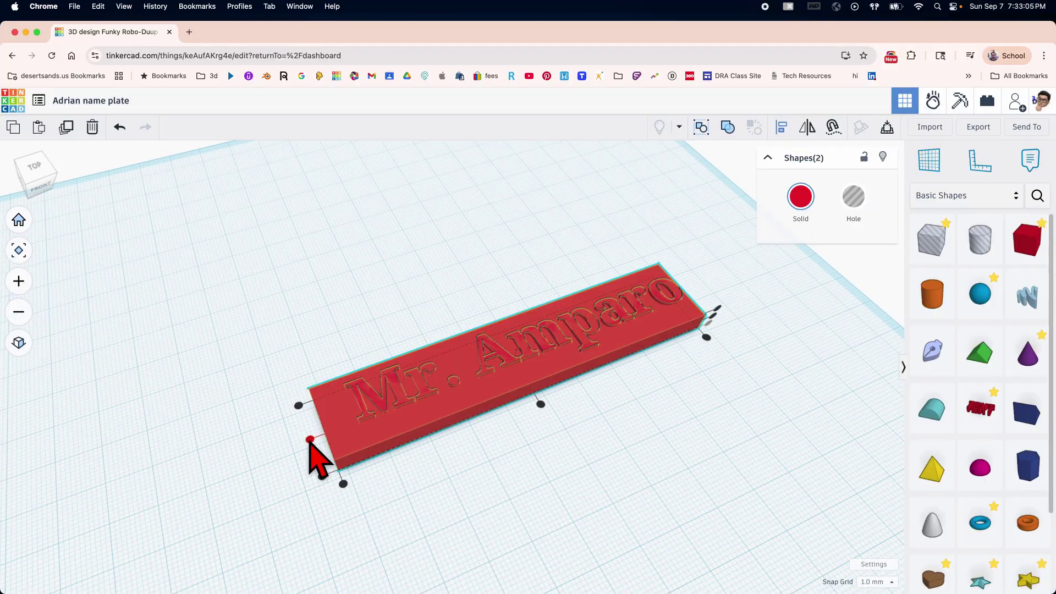
left_click(309, 439)
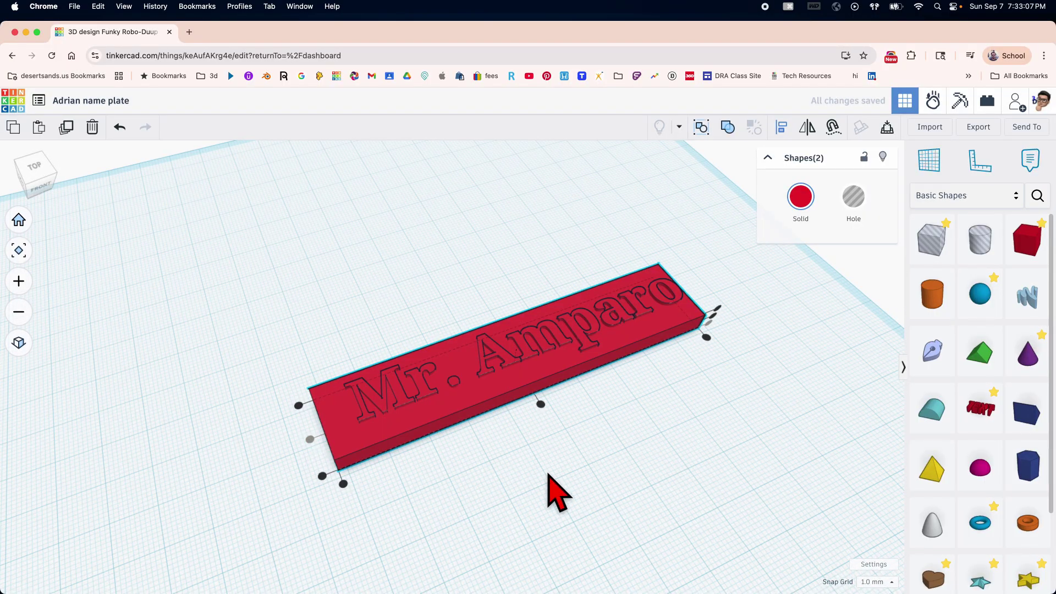
right_click_drag(547, 490, 554, 348)
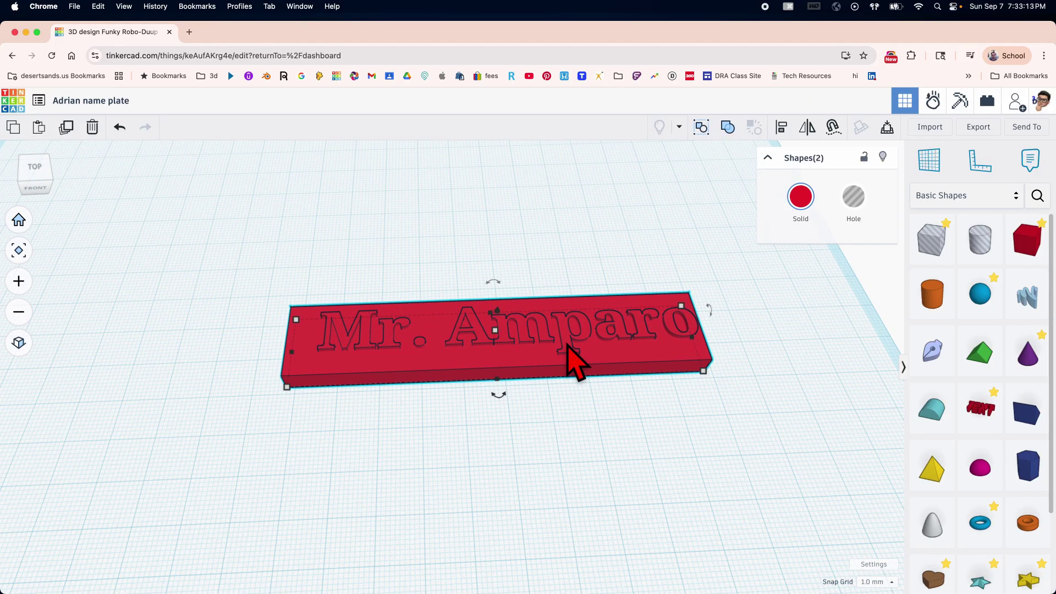
left_click(672, 443)
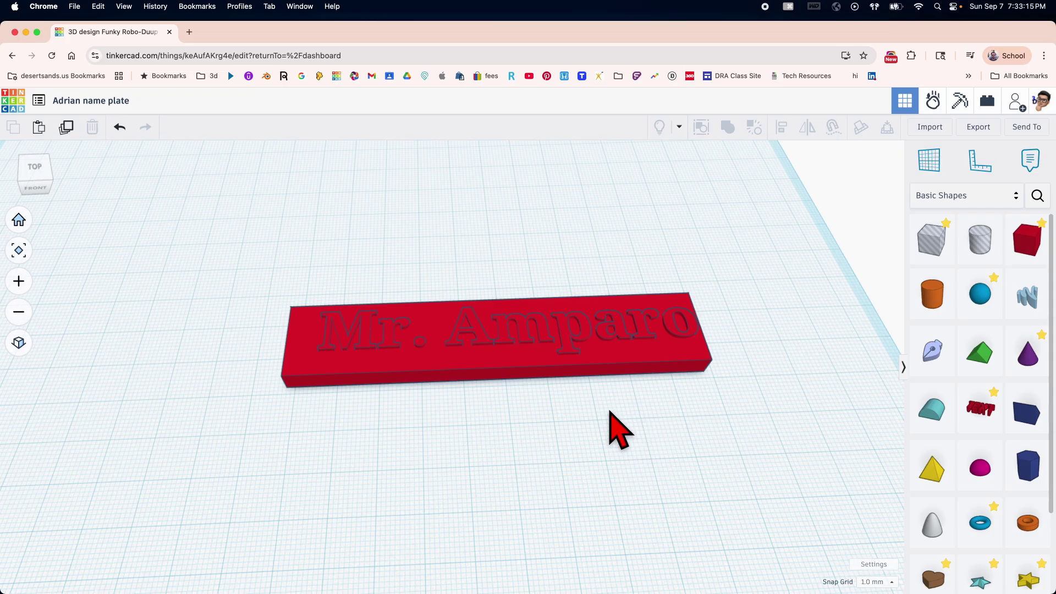
- Colour the 'Mr. Amparo' text with the black Solid colour preset
scroll(558, 382, "up", 5)
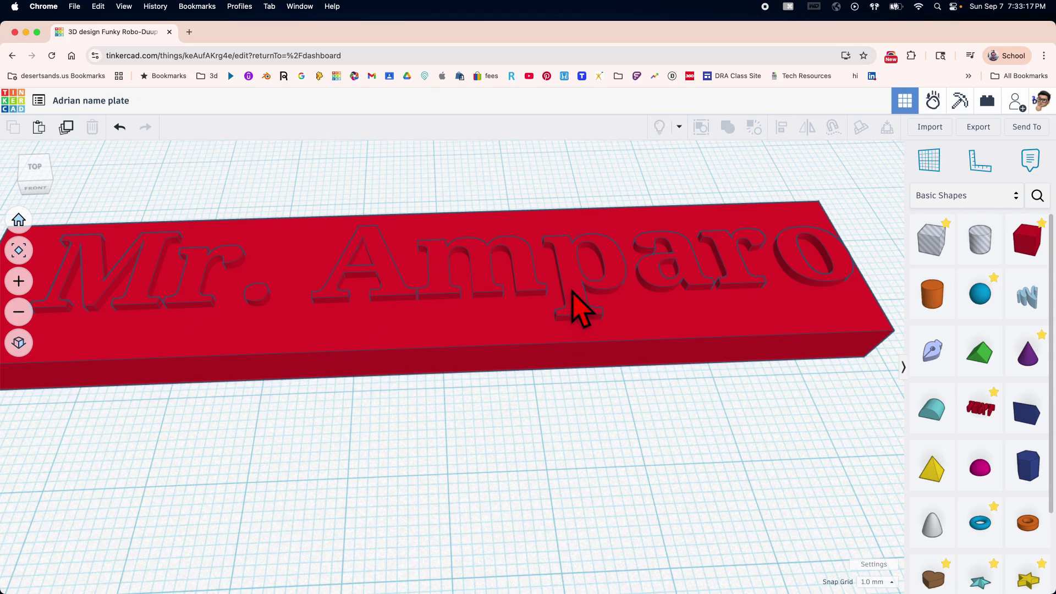
left_click(578, 325)
scroll(586, 352, "down", 5)
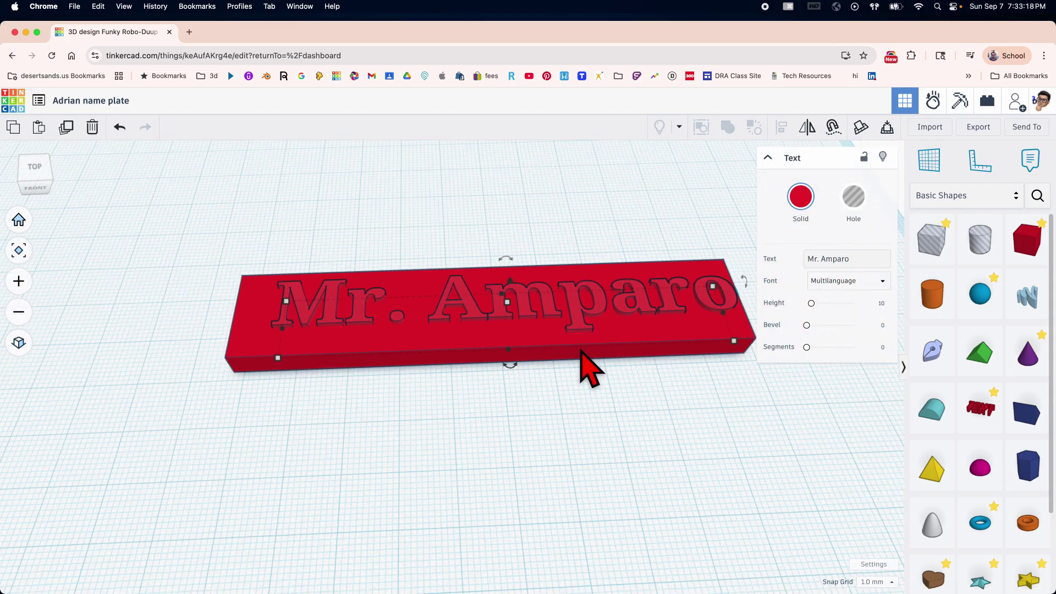
left_click(801, 197)
left_click(922, 336)
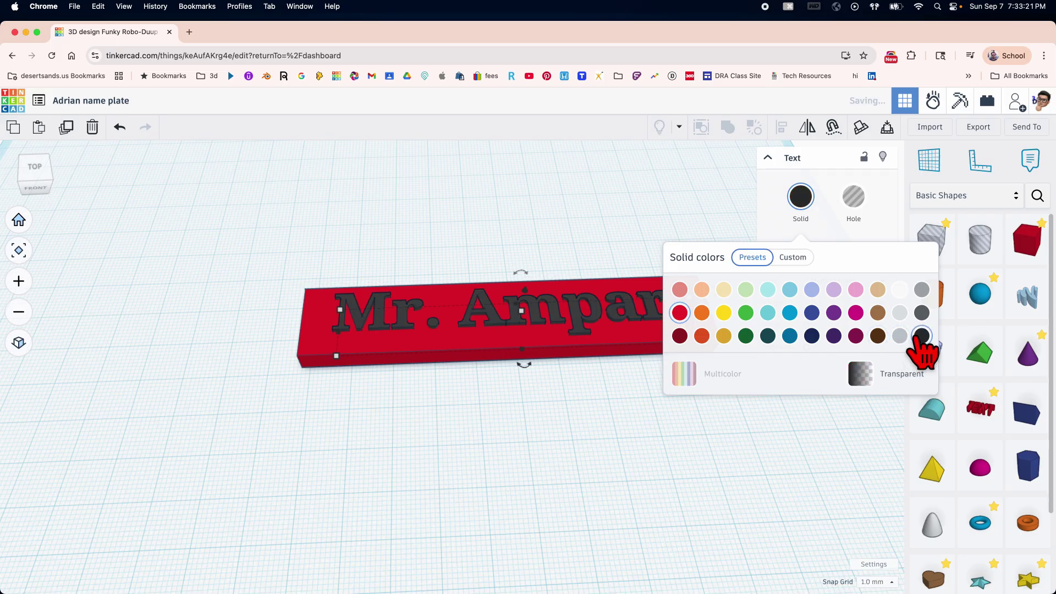
left_click(594, 426)
right_click_drag(551, 412, 541, 400)
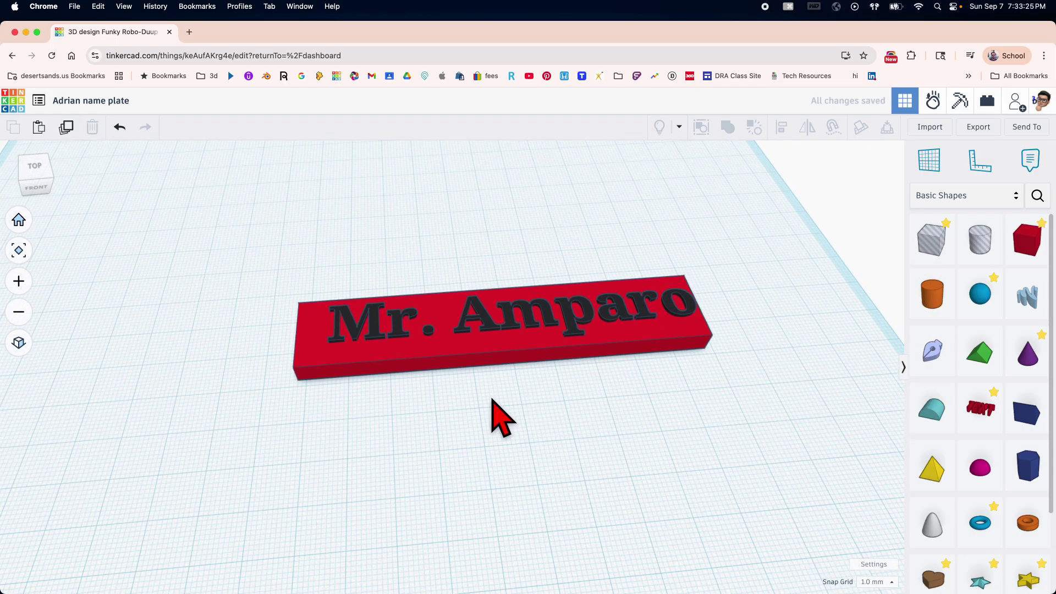
right_click_drag(398, 405, 431, 391)
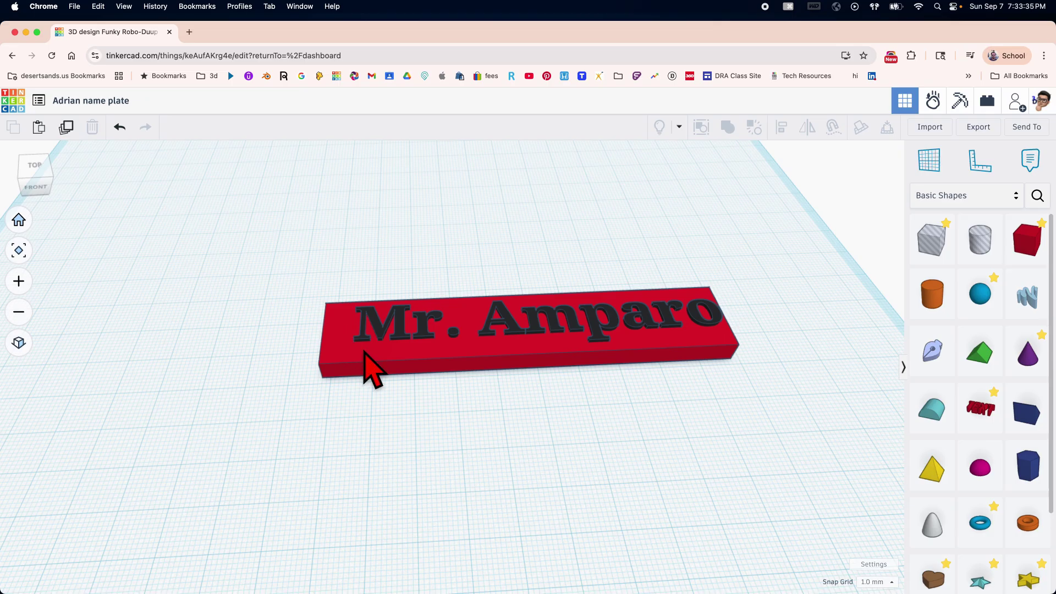
left_click(424, 335)
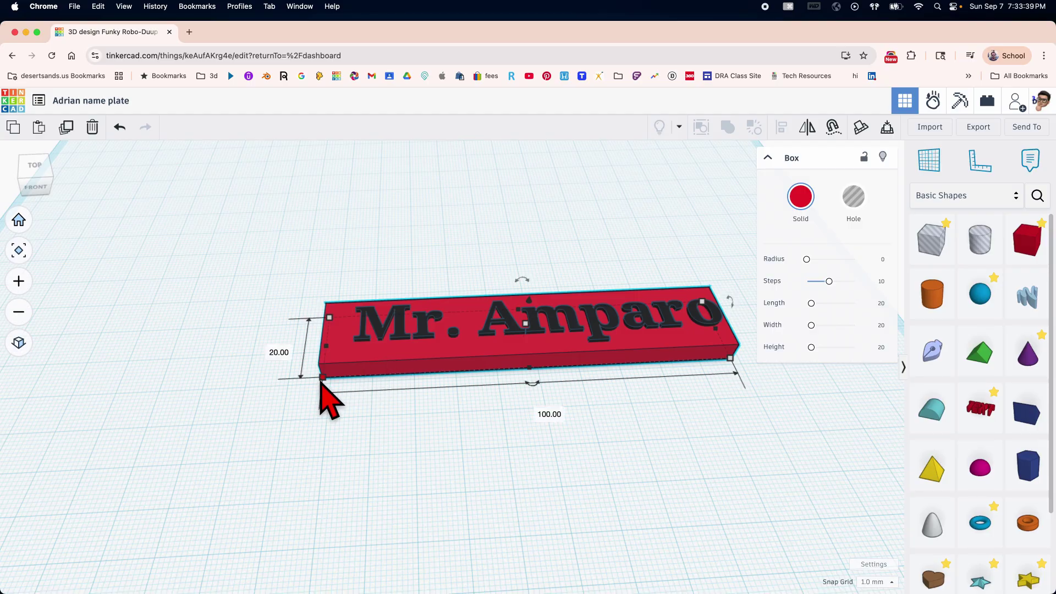
left_click_drag(325, 378, 331, 376)
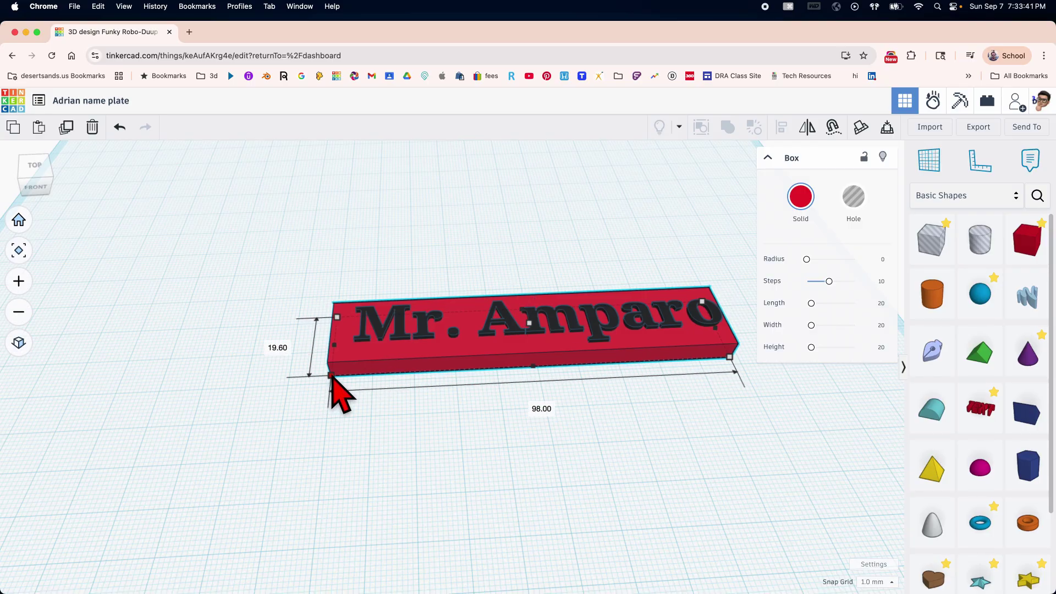
key("super+z")
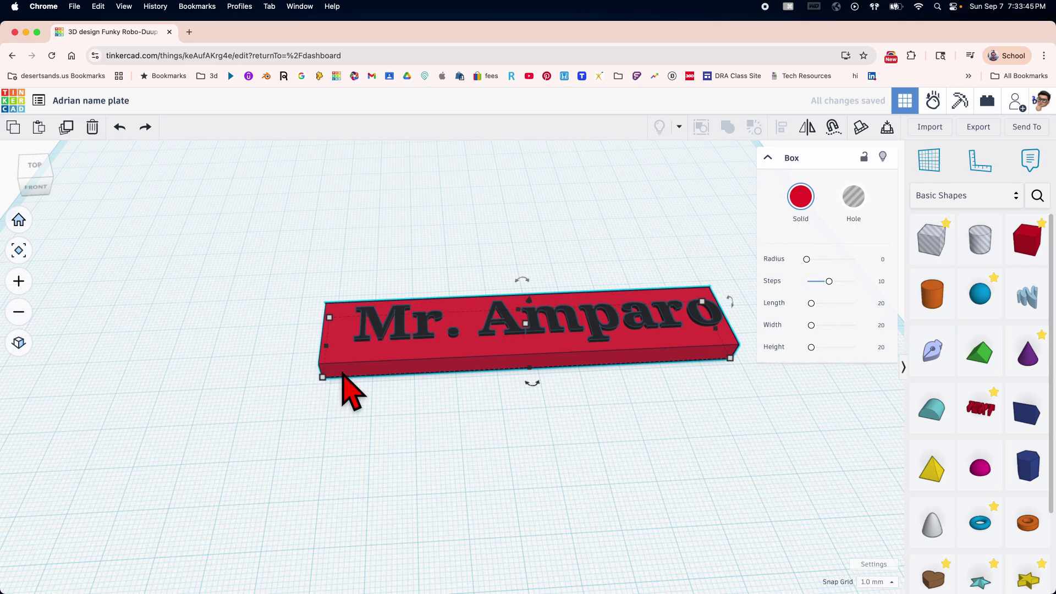
scroll(311, 370, "up", 6)
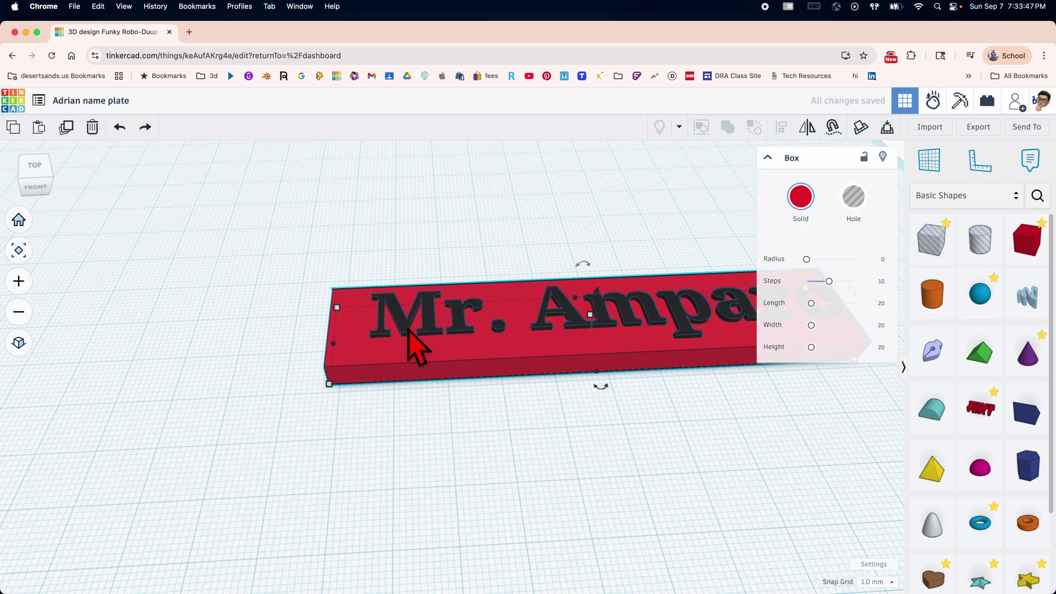
left_click(405, 325)
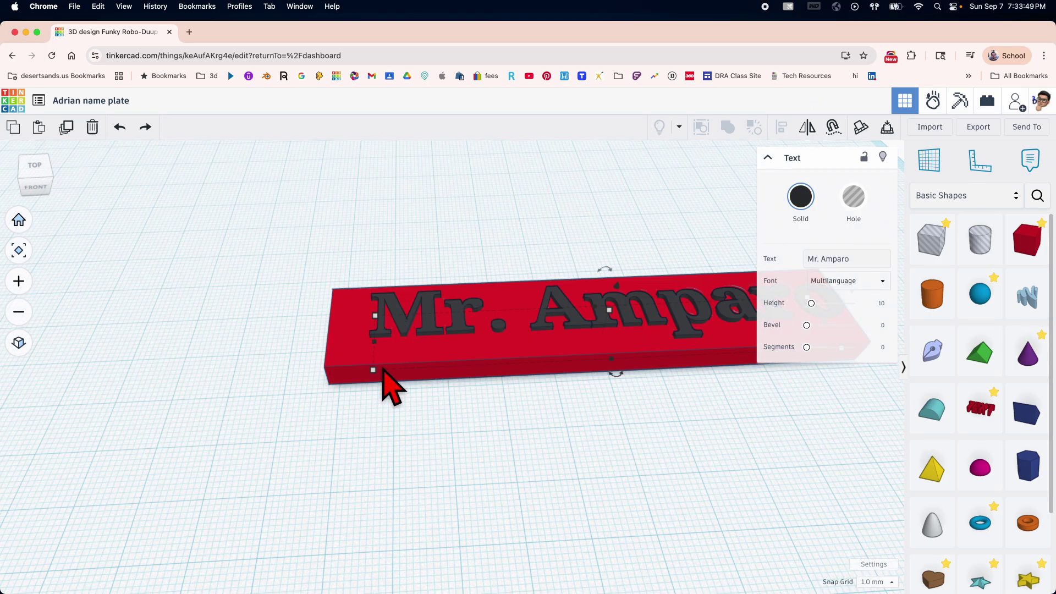
- Shrink the 'Mr. Amparo' text to 88 × 13.82 mm with its corner handle
mouse_move(375, 370)
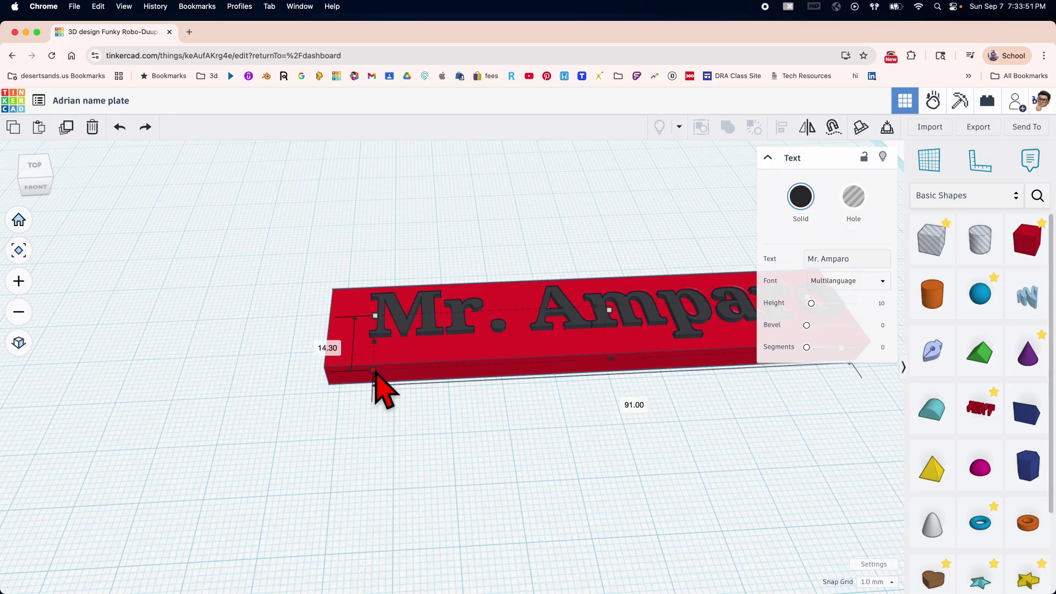
left_click_drag(375, 371, 389, 366)
right_click_drag(488, 389, 502, 354)
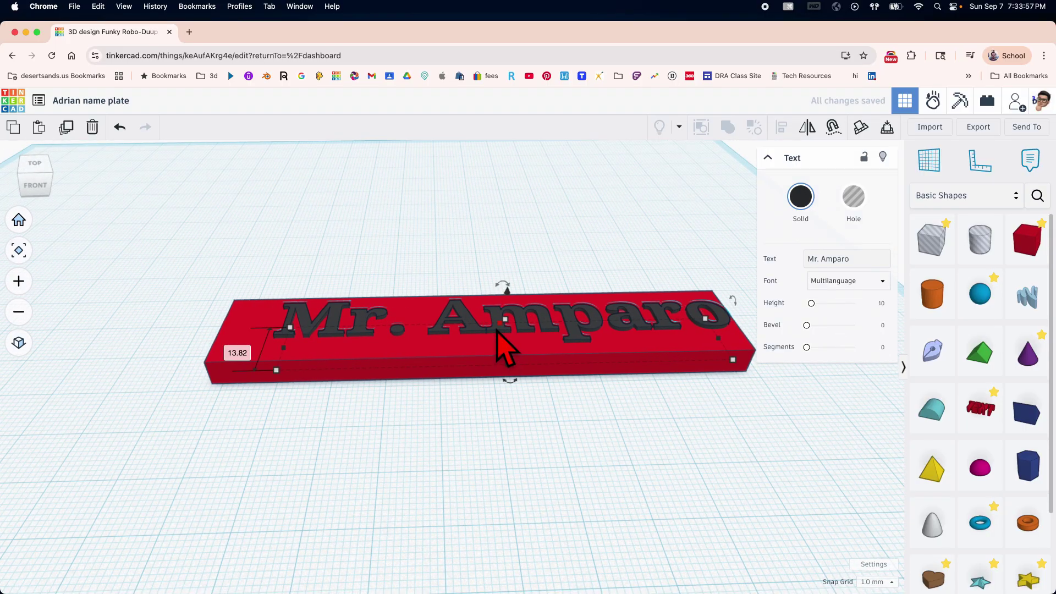
left_click(554, 437)
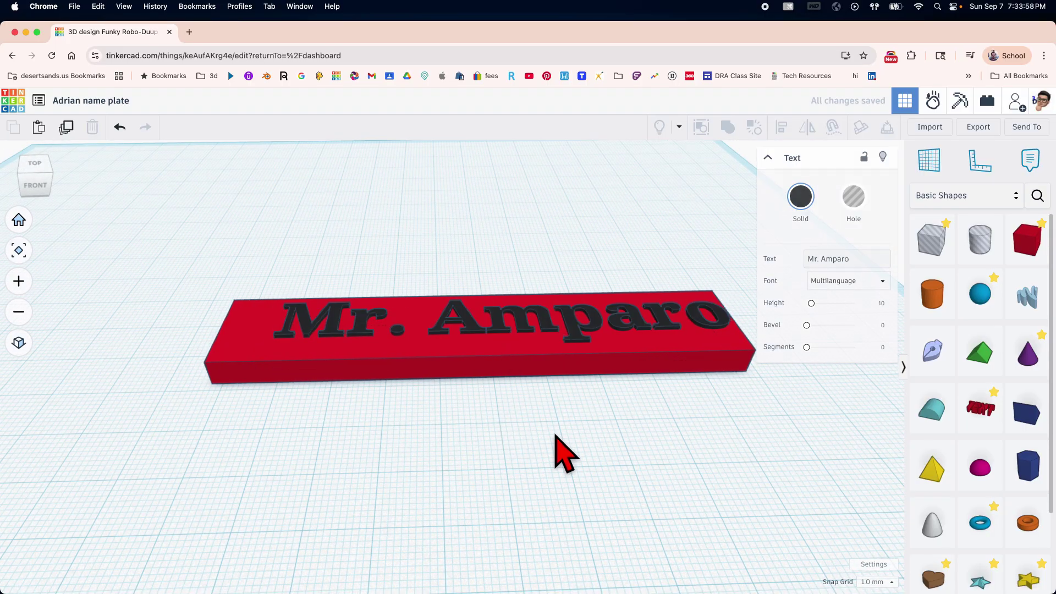
- Change the text's height from 5.80 to 6 mm so it rises above the plate
left_click(507, 344)
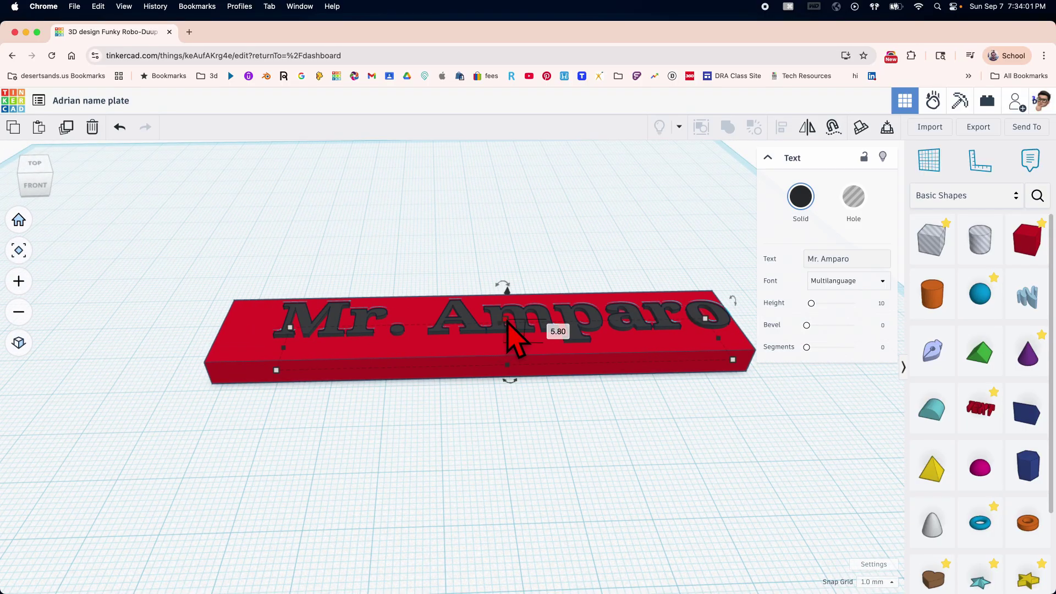
left_click(558, 331)
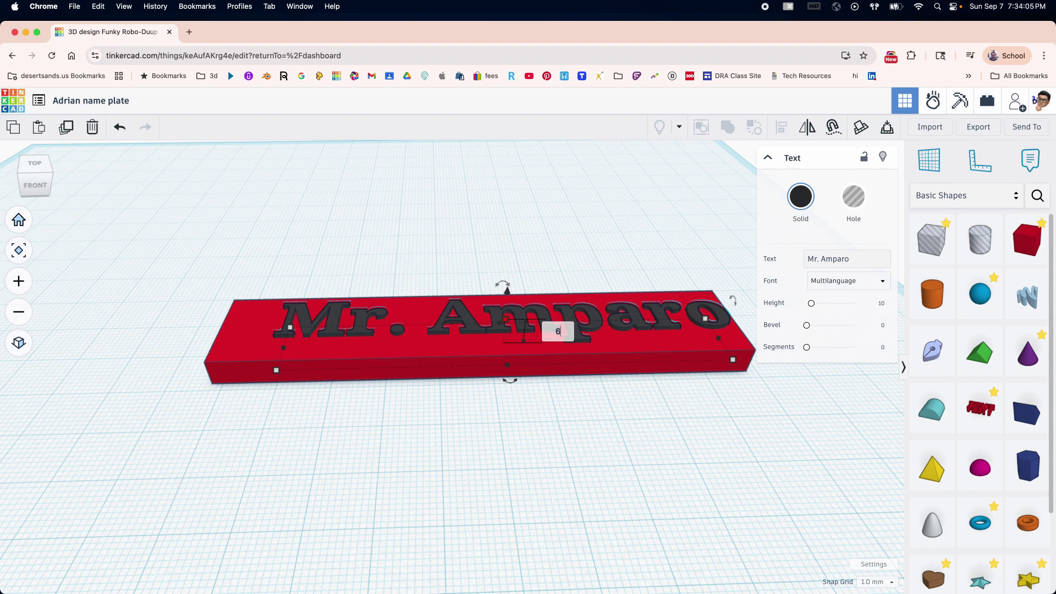
key("Return")
left_click(505, 451)
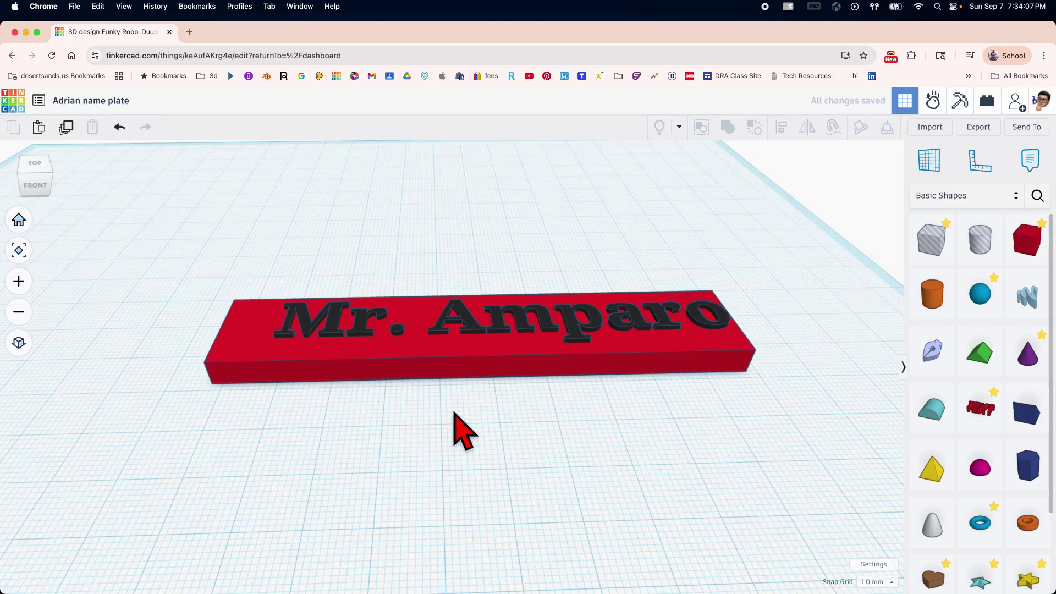
left_click(385, 360)
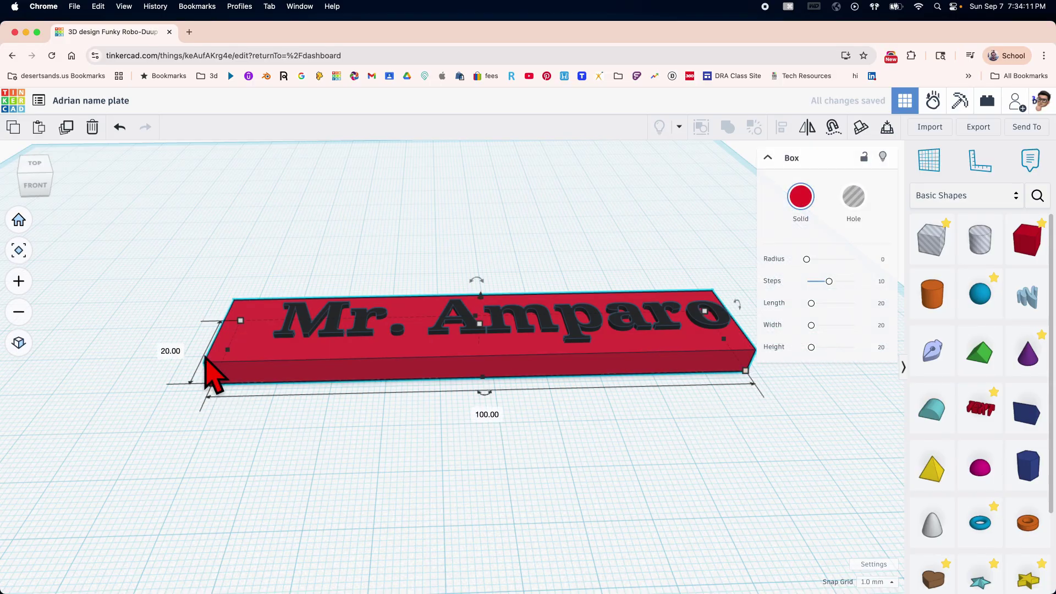
right_click_drag(495, 382, 489, 357)
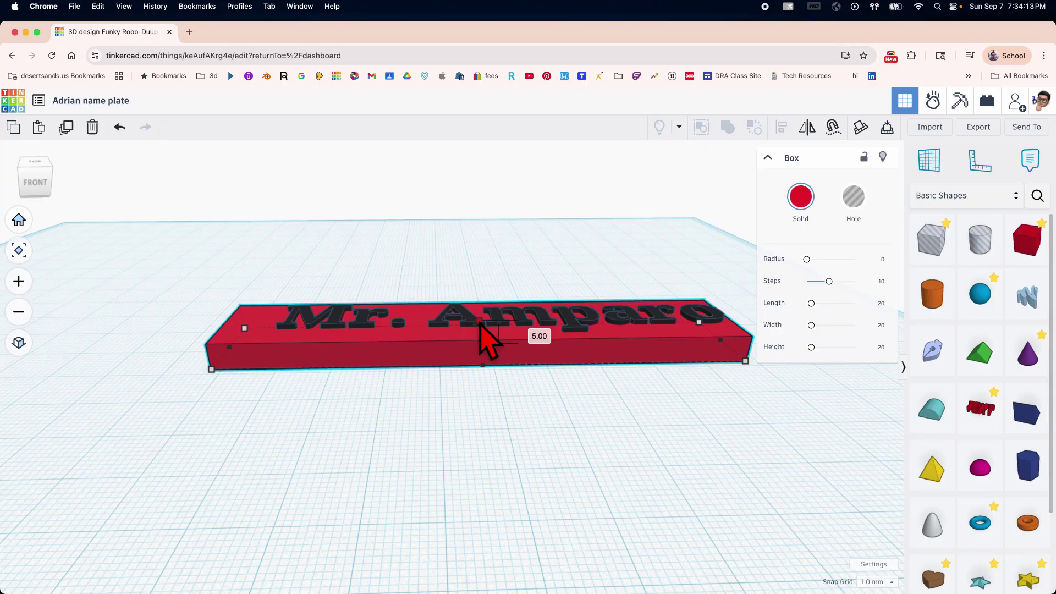
right_click_drag(495, 408, 503, 489)
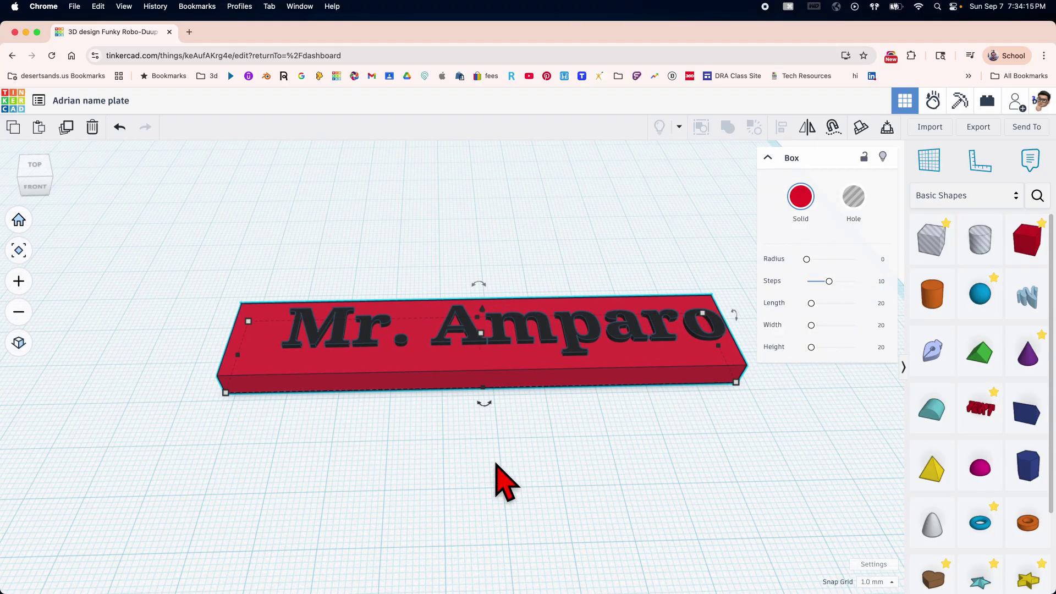
left_click(691, 516)
- Add a Cylinder hole at the plate's left end and drop it onto the plate with D
left_click_drag(982, 255, 288, 356)
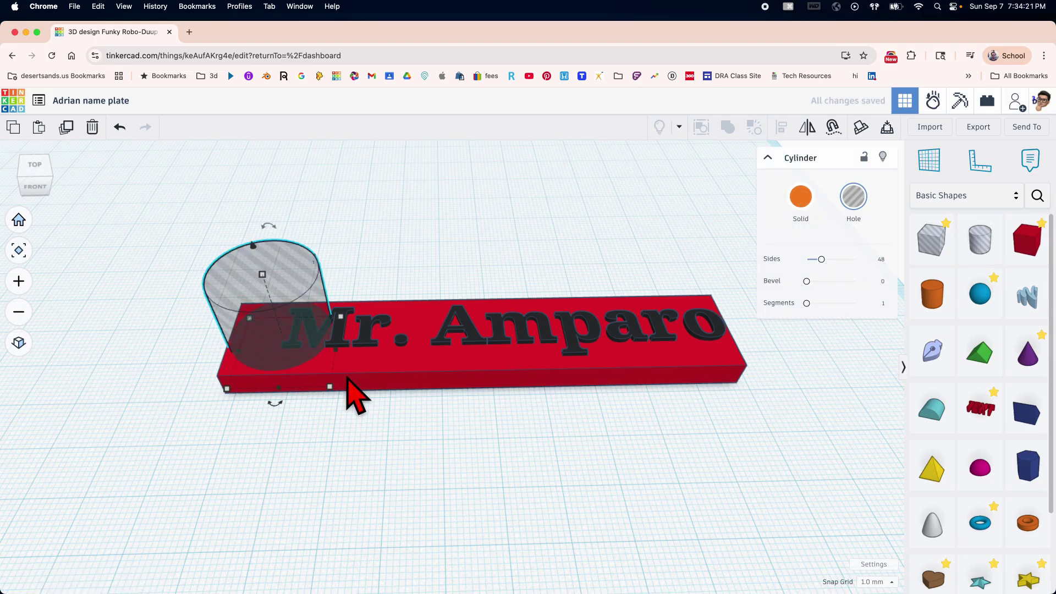
middle_click_drag(302, 370, 353, 379)
right_click_drag(352, 378, 401, 384)
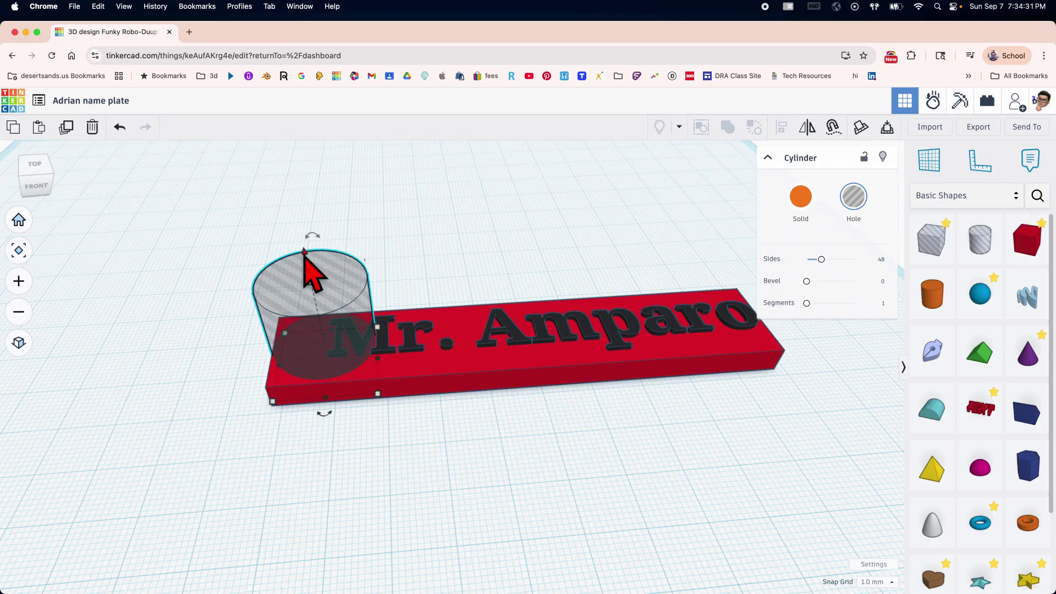
left_click_drag(305, 255, 294, 177)
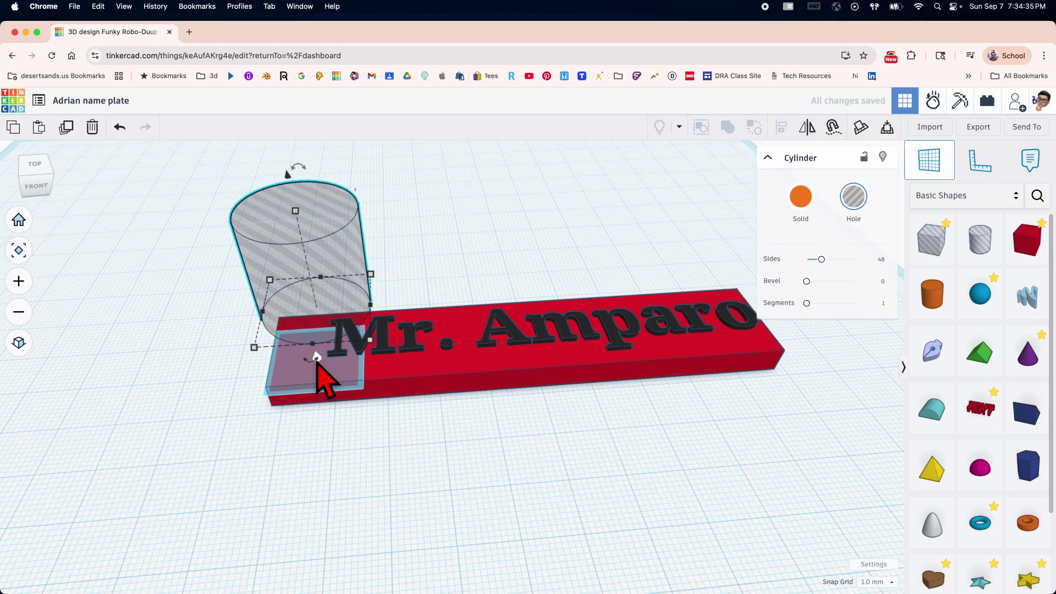
left_click_drag(318, 366, 309, 360)
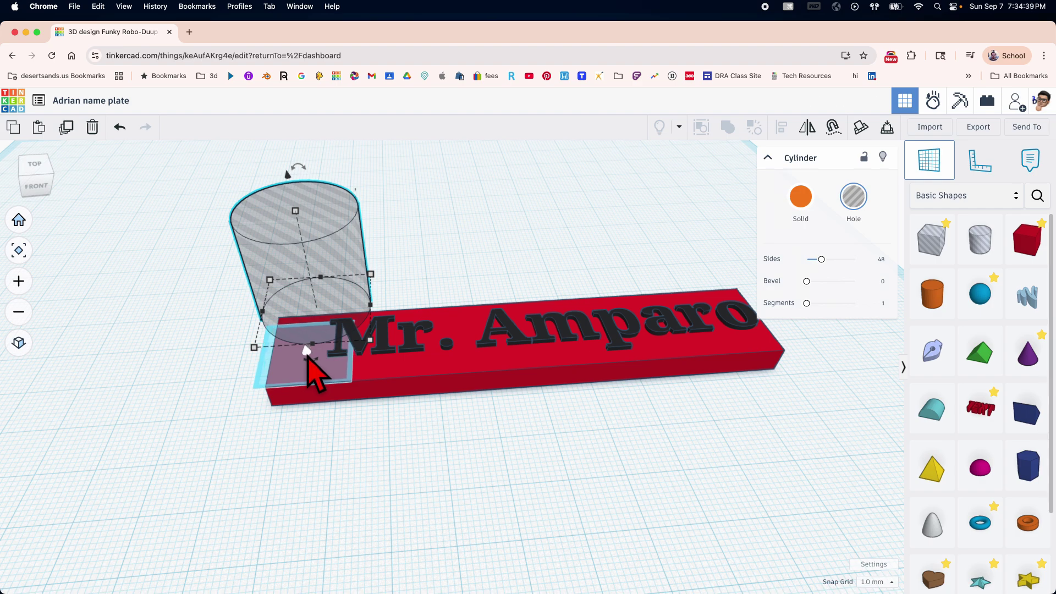
left_click_drag(308, 359, 308, 359)
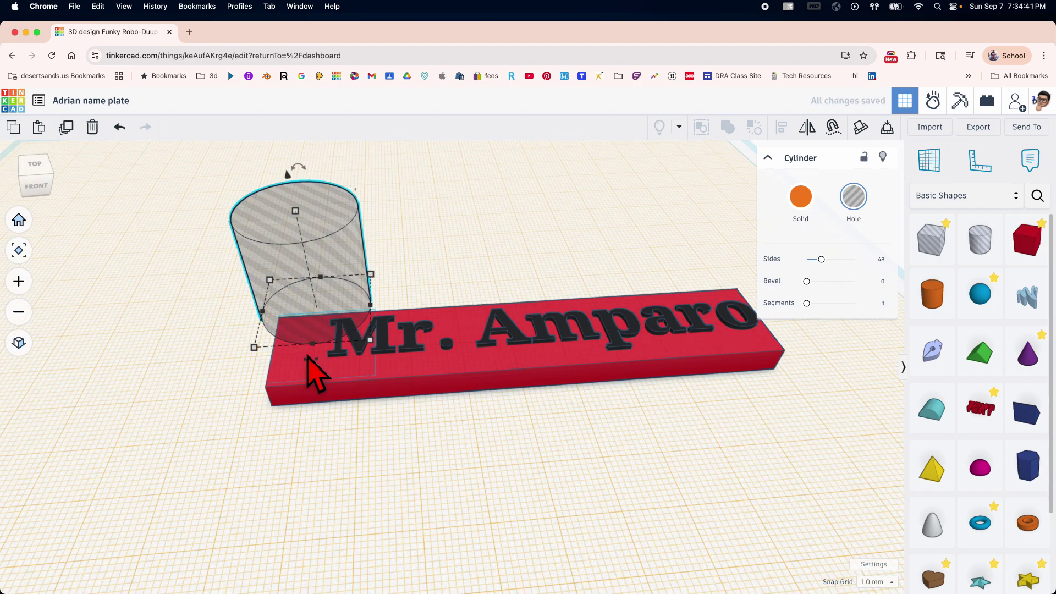
key("d")
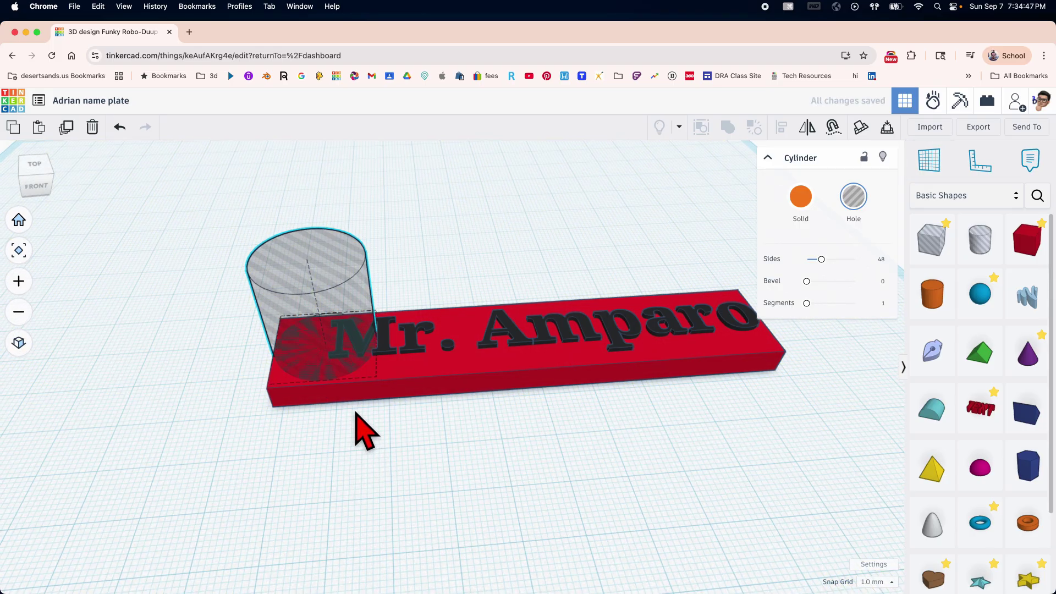
right_click_drag(358, 424, 460, 302)
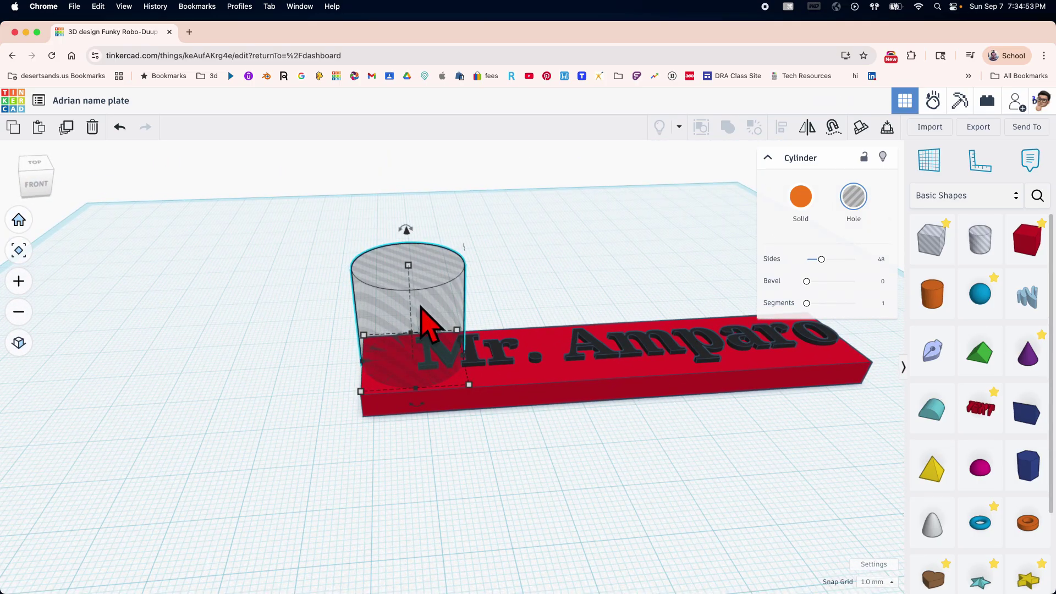
right_click_drag(427, 322, 415, 376)
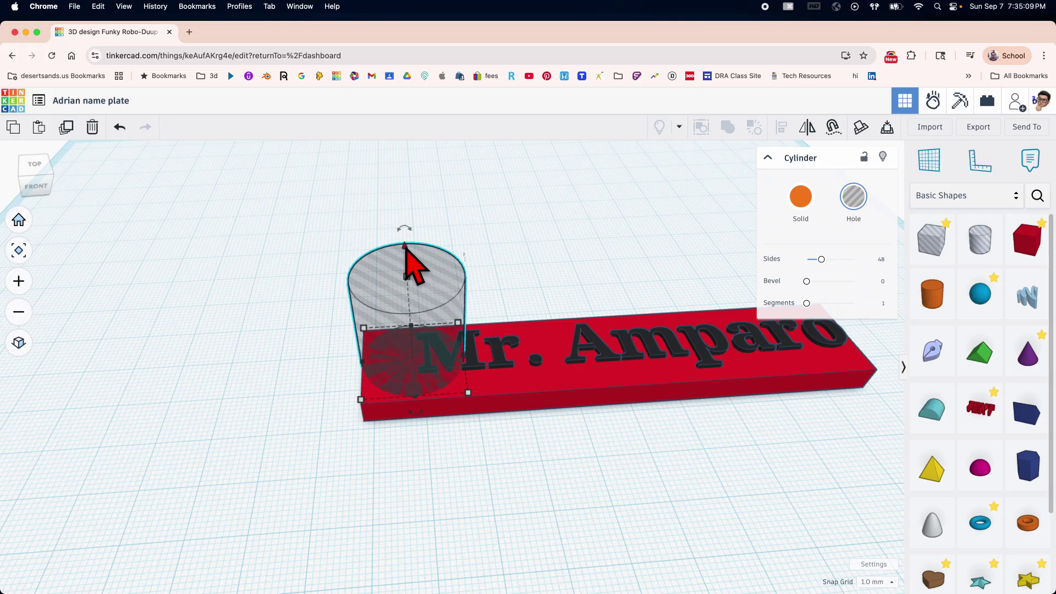
left_click(411, 265)
- Drag the hole cylinder's cone handle down so it protrudes below the plate's underside
left_click_drag(404, 246, 410, 291)
right_click_drag(437, 424, 390, 333)
scroll(370, 366, "down", 2)
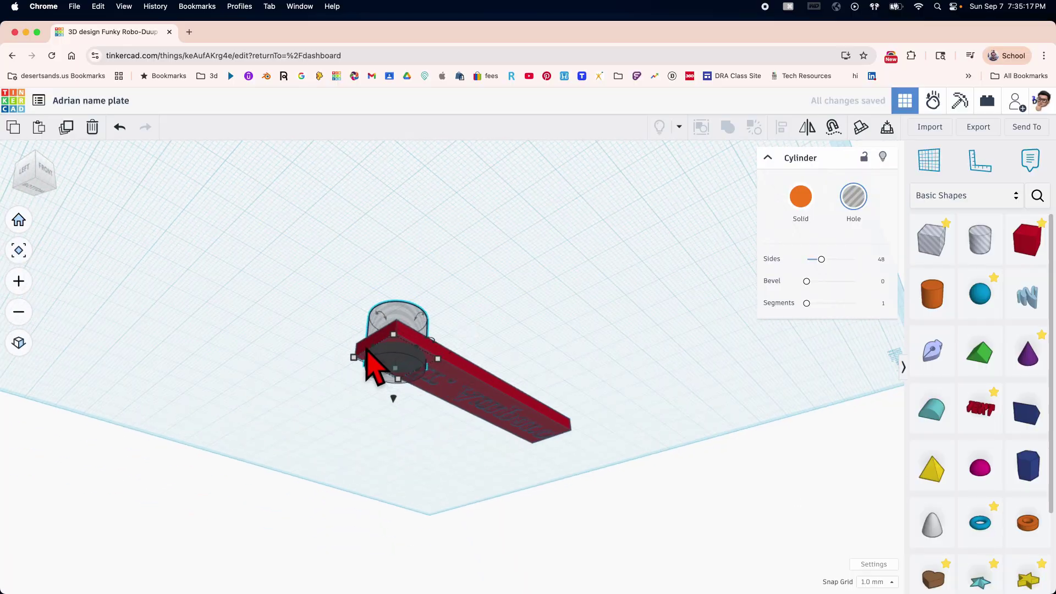
scroll(377, 377, "up", 6)
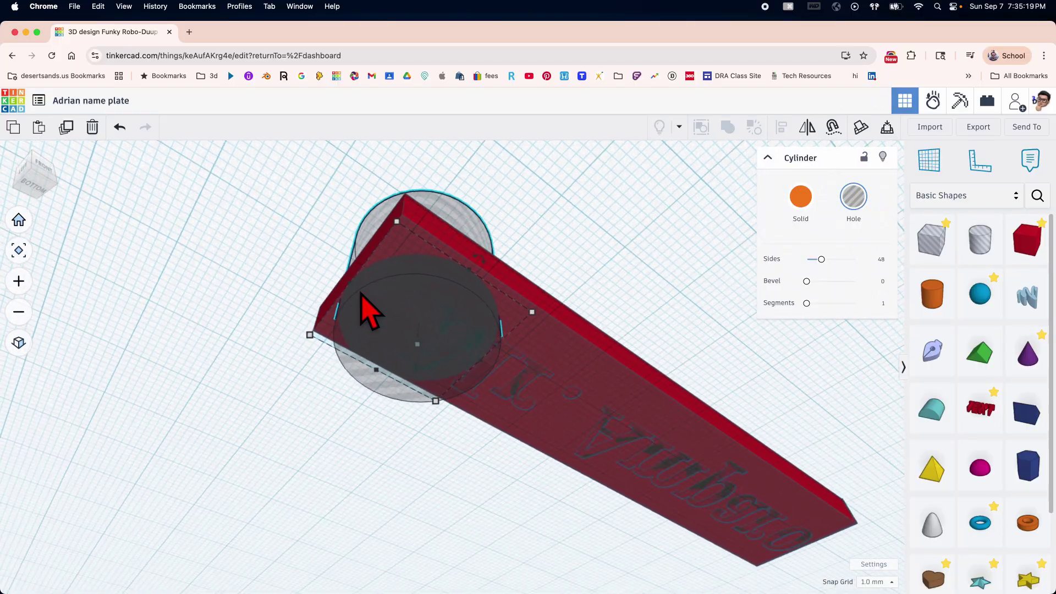
scroll(366, 306, "up", 5)
scroll(341, 297, "down", 8)
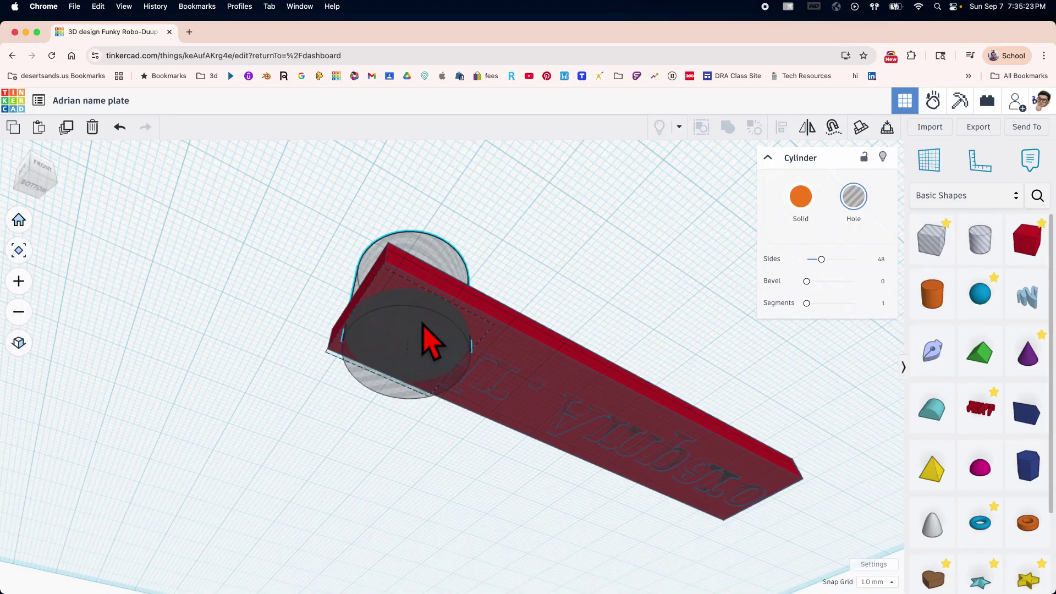
right_click_drag(431, 341, 469, 330)
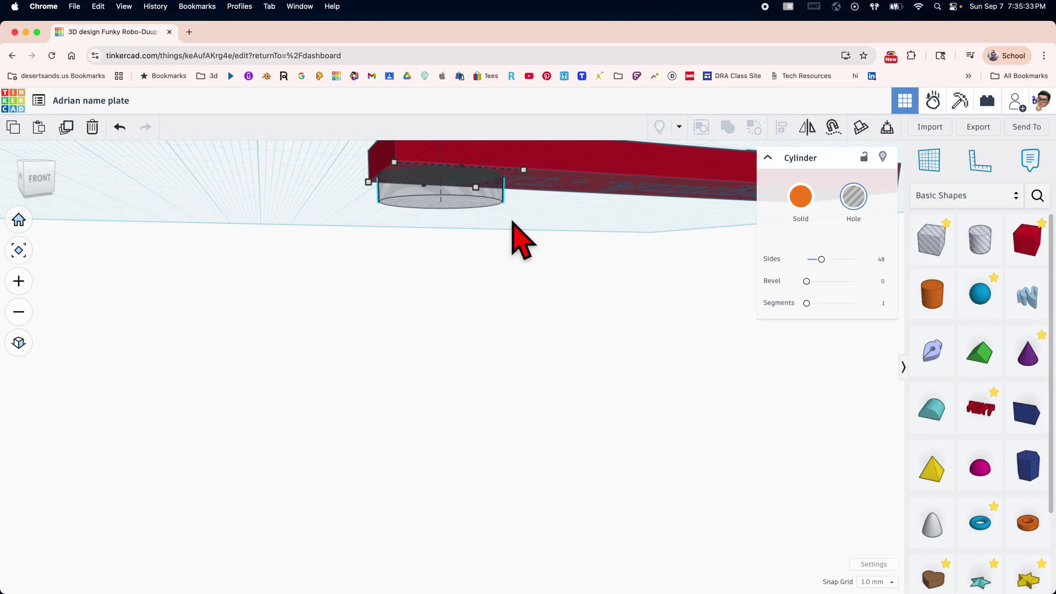
- Resize the keychain hole from 20 to 14 mm and place it 2 mm from the plate edges
key("f")
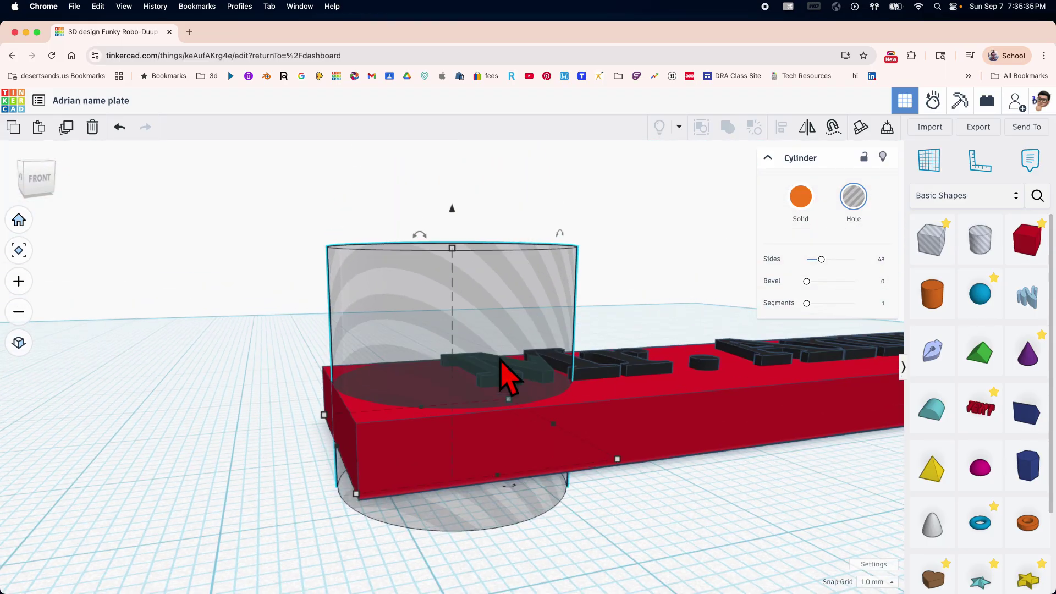
right_click_drag(501, 360, 337, 319)
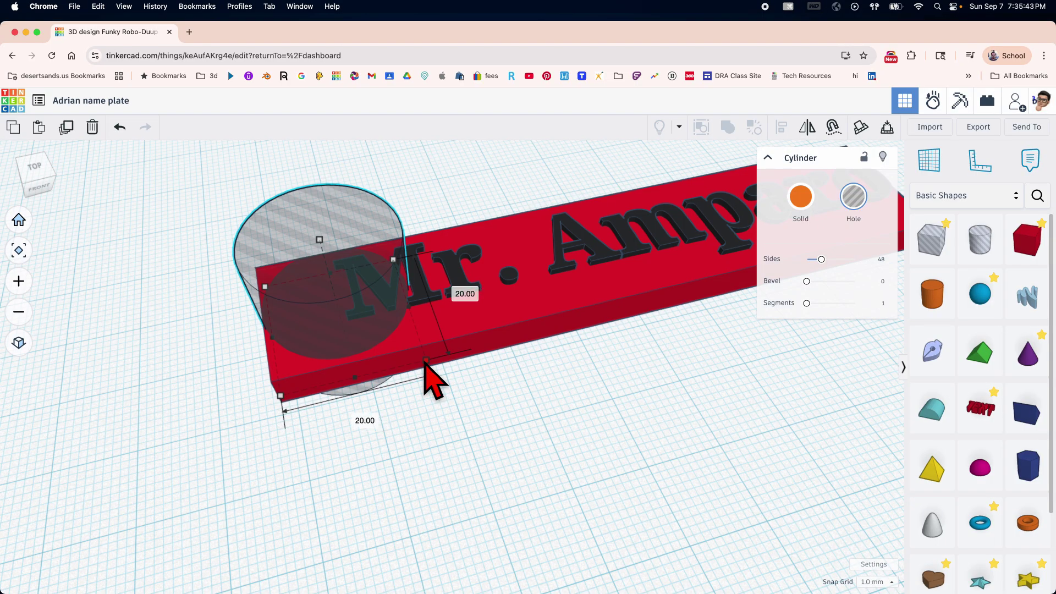
left_click_drag(426, 360, 353, 320)
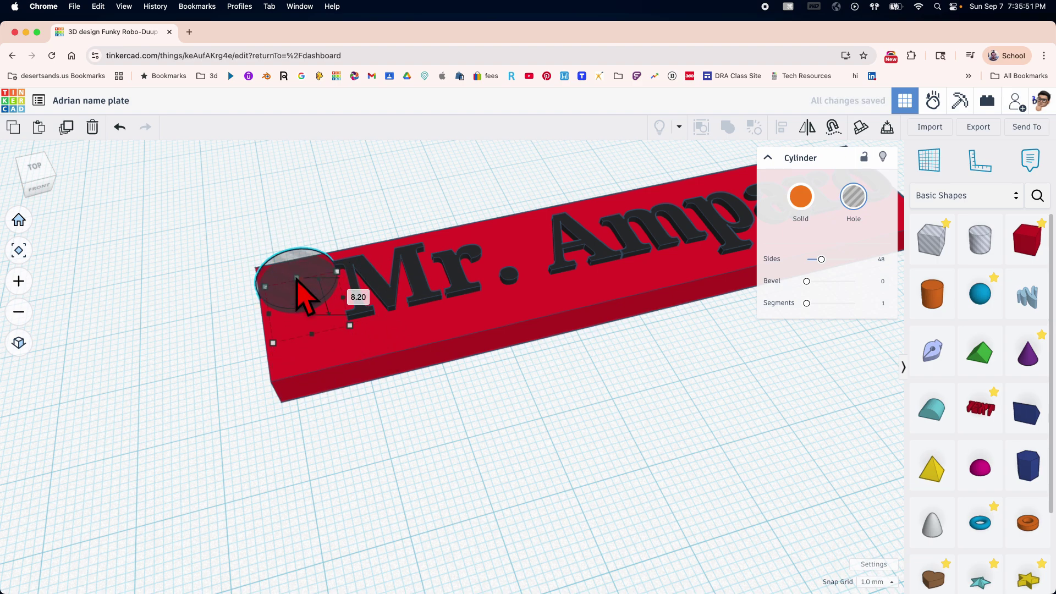
left_click_drag(294, 283, 298, 304)
right_click_drag(299, 304, 346, 342)
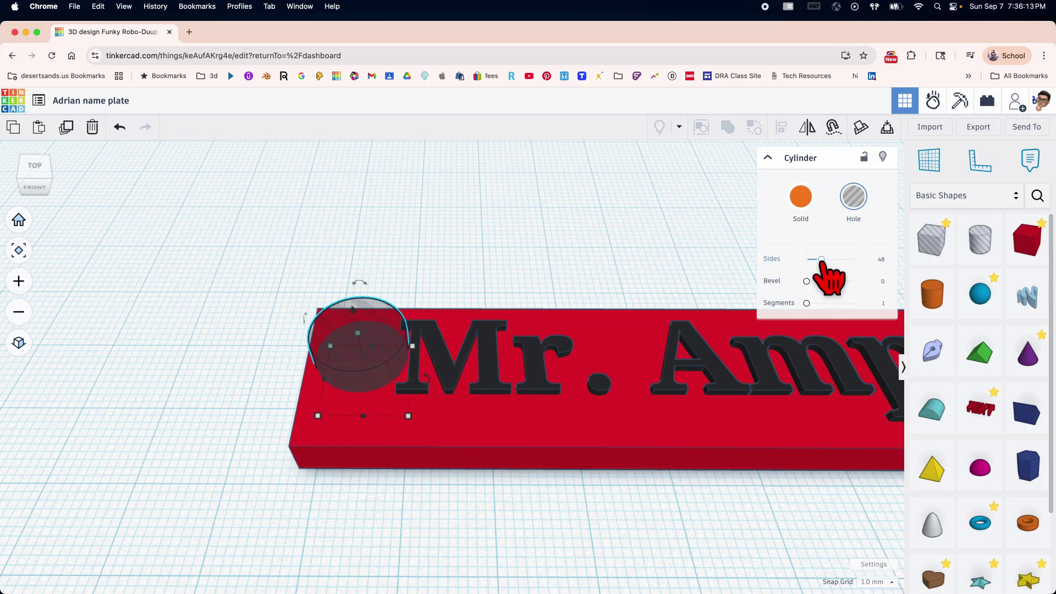
left_click_drag(821, 259, 881, 261)
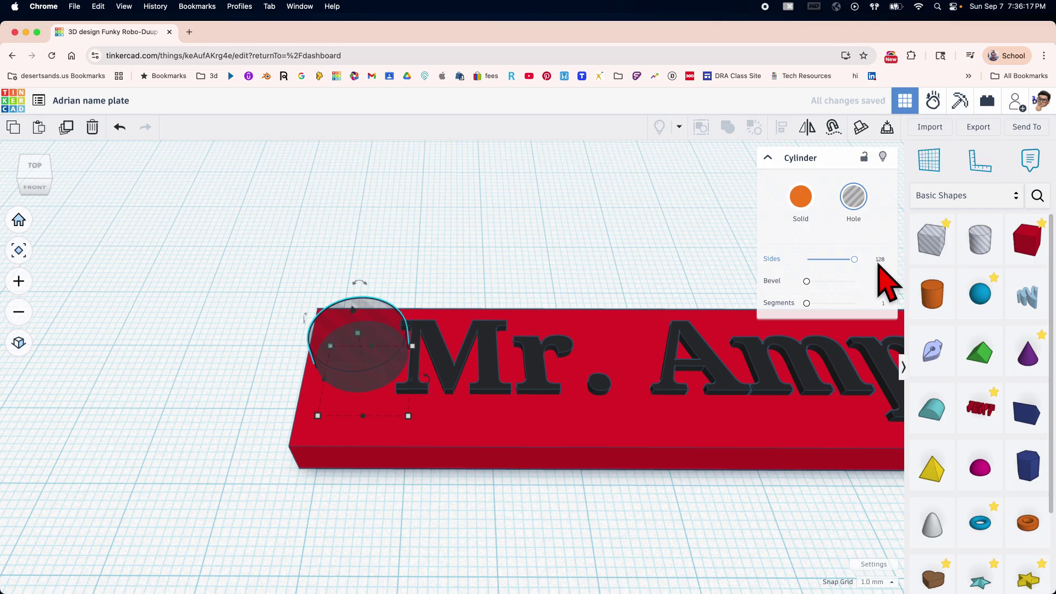
left_click(879, 259)
type("48")
key("Return")
scroll(354, 312, "up", 5)
scroll(366, 324, "down", 1)
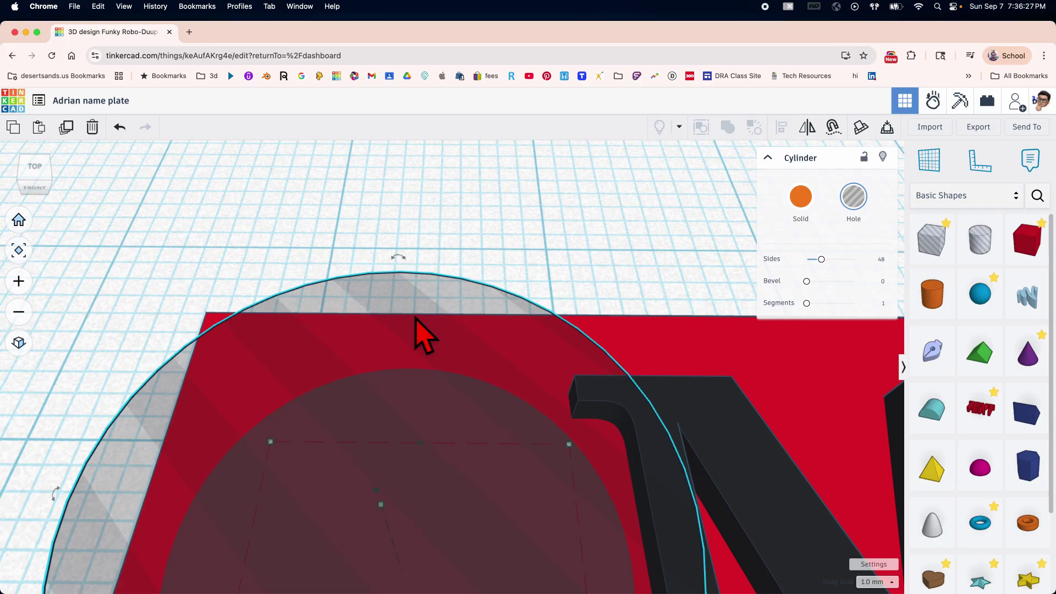
scroll(415, 321, "down", 3)
mouse_move(445, 352)
right_mouse_down()
mouse_move(437, 365)
mouse_move(450, 333)
right_mouse_up()
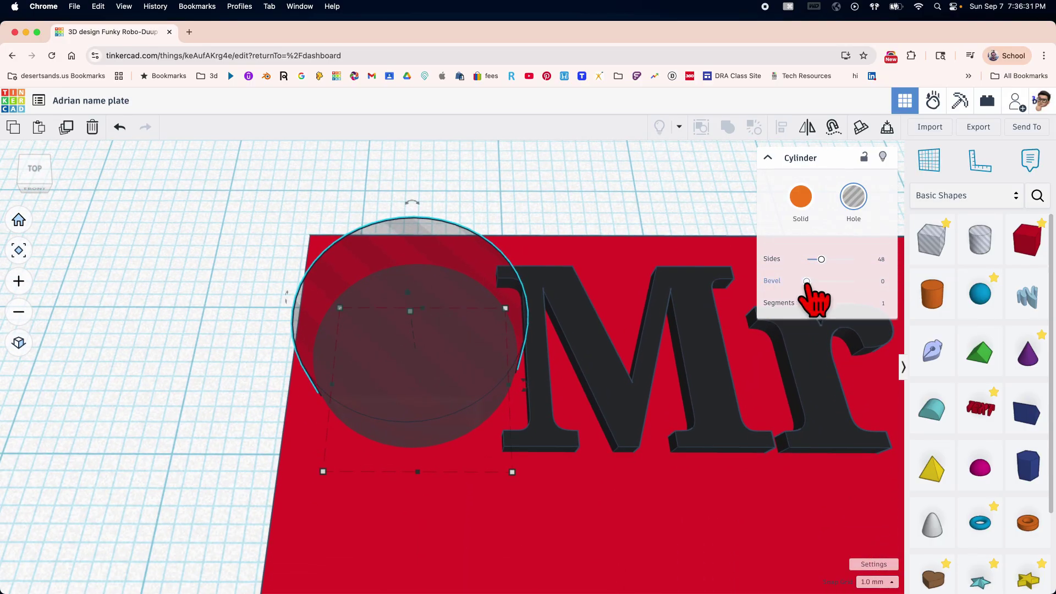
right_click_drag(217, 396, 518, 341)
scroll(536, 404, "down", 5)
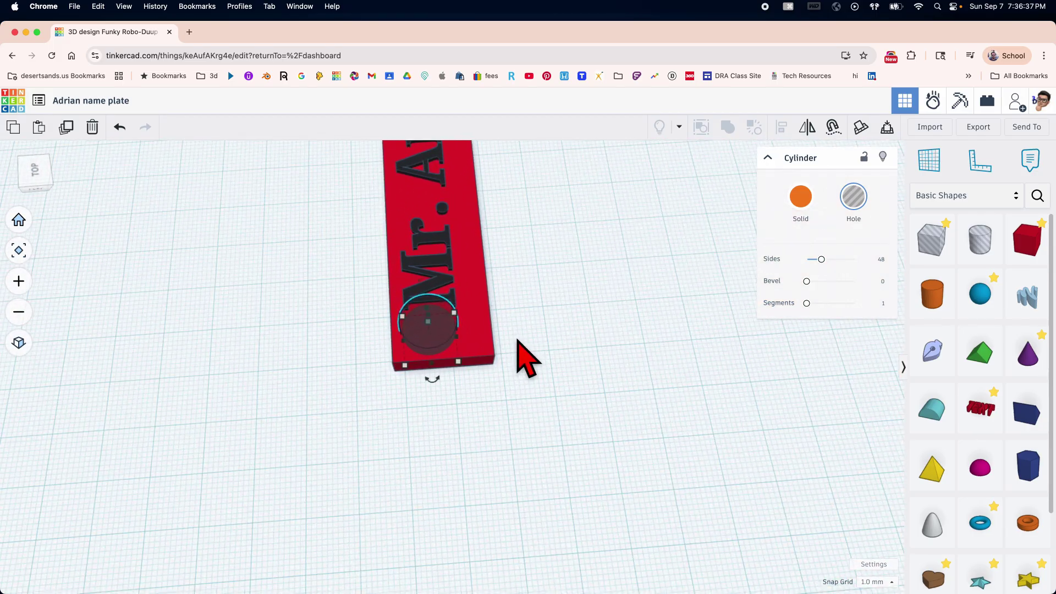
- Select the red Box, then Shift-add the hole cylinder so Shapes(2) is selected
left_click(514, 345)
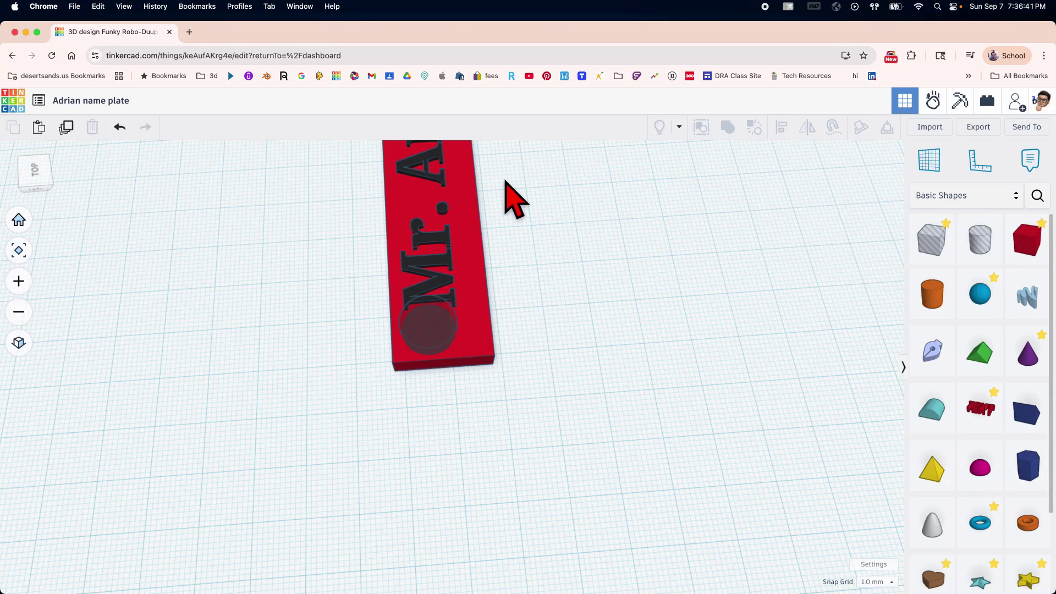
left_click_drag(506, 180, 349, 224)
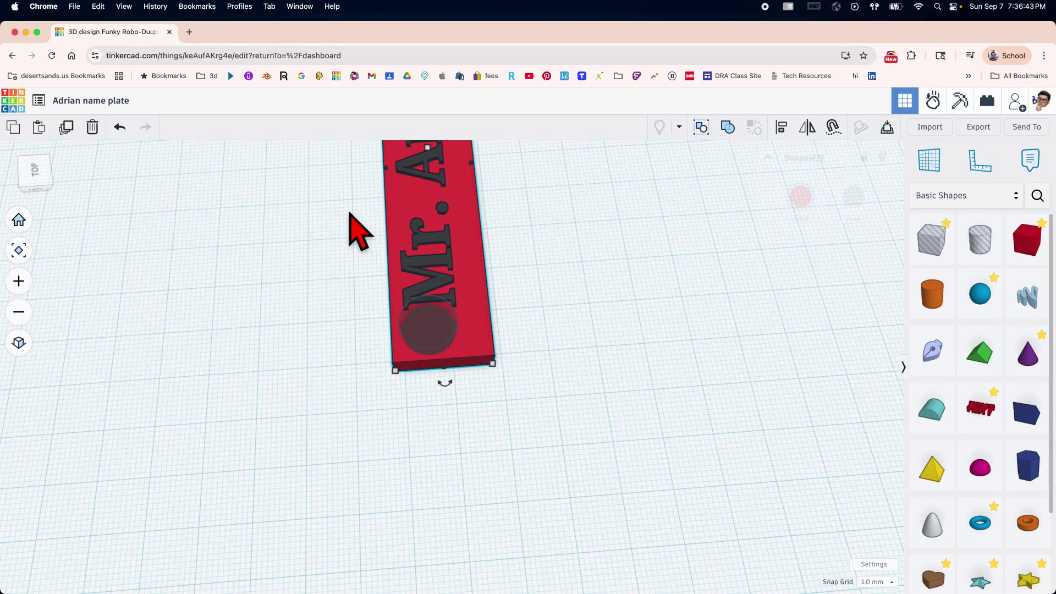
left_click(560, 310)
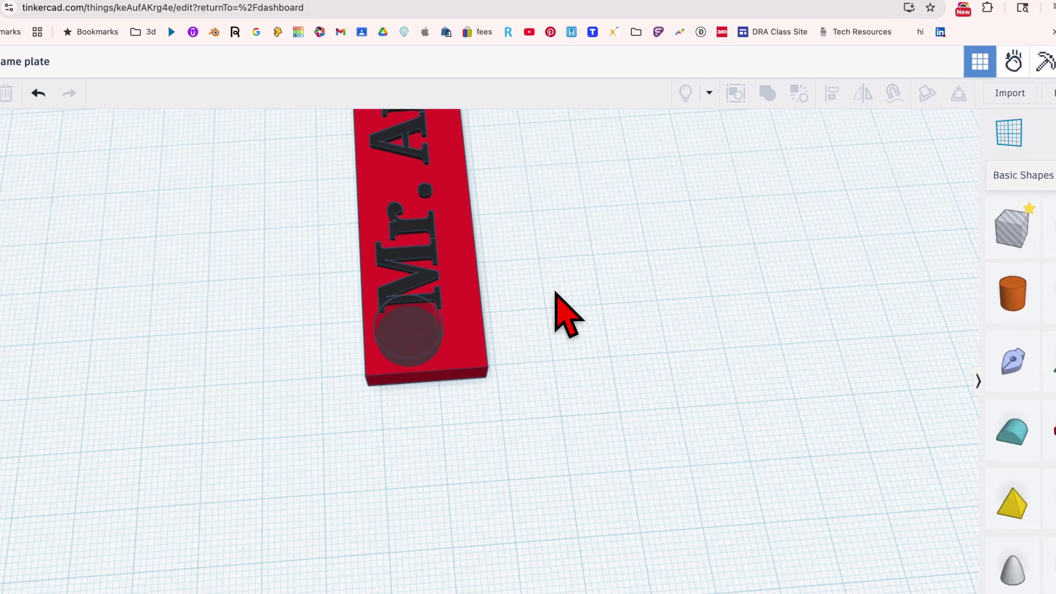
left_click(471, 356)
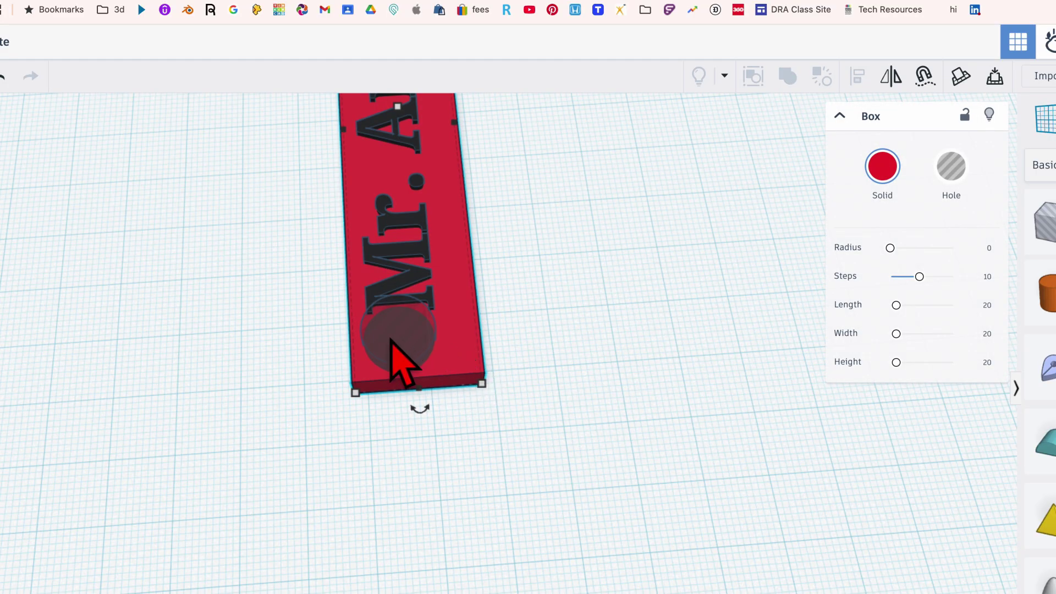
left_click(395, 344, "shift")
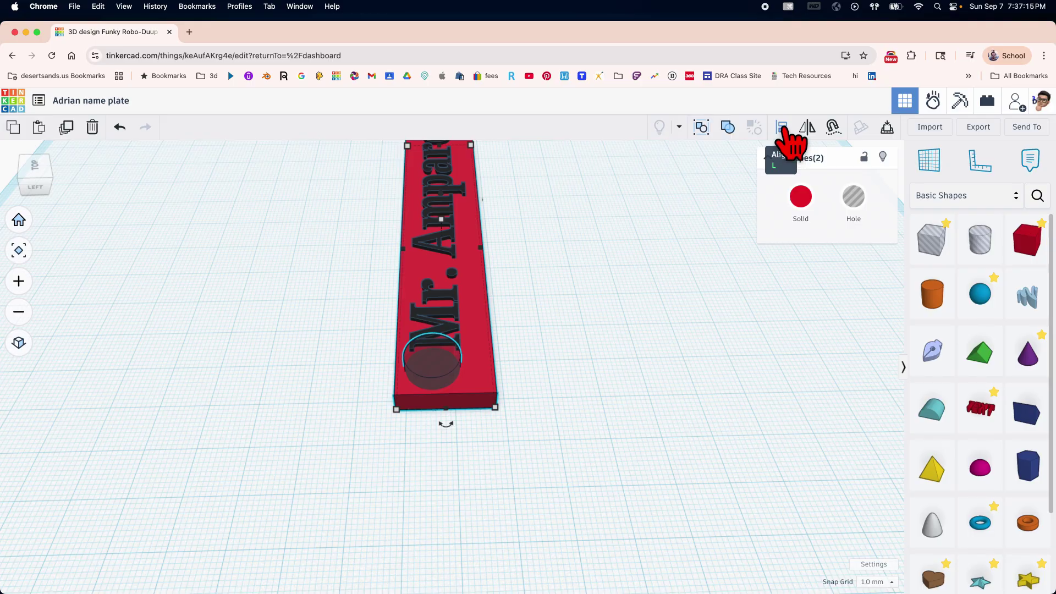
- Align the hole to the middle handle of the plate's short side, centring it across the width
left_click(782, 128)
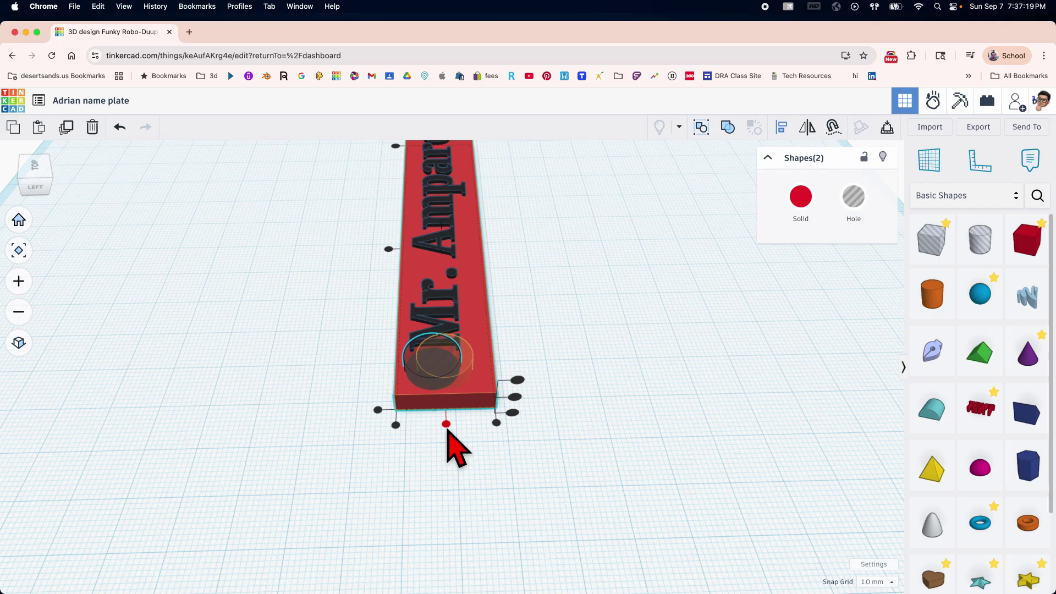
left_click(447, 424)
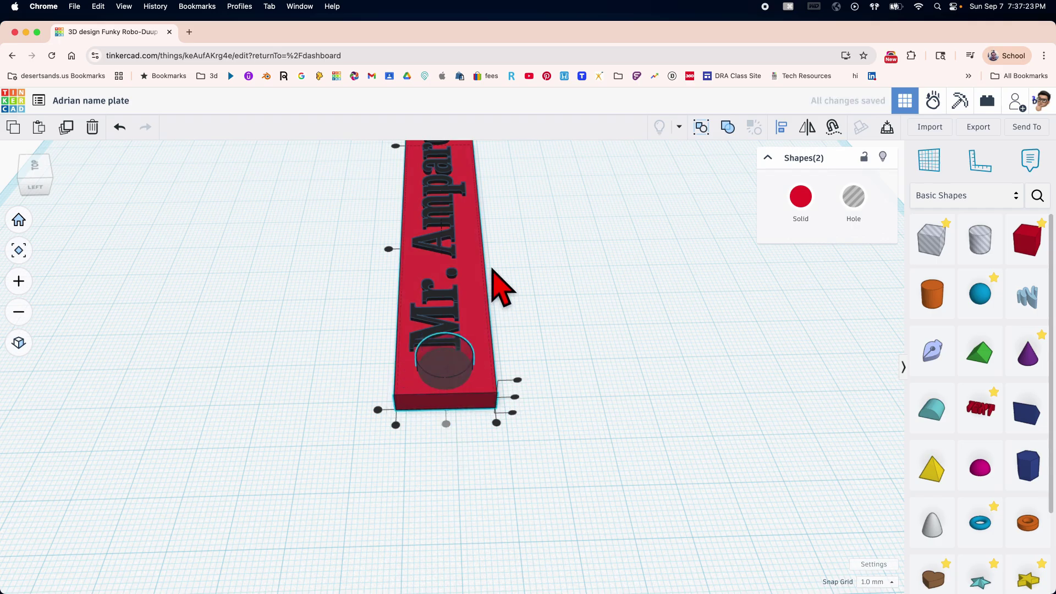
right_click_drag(479, 302, 406, 365)
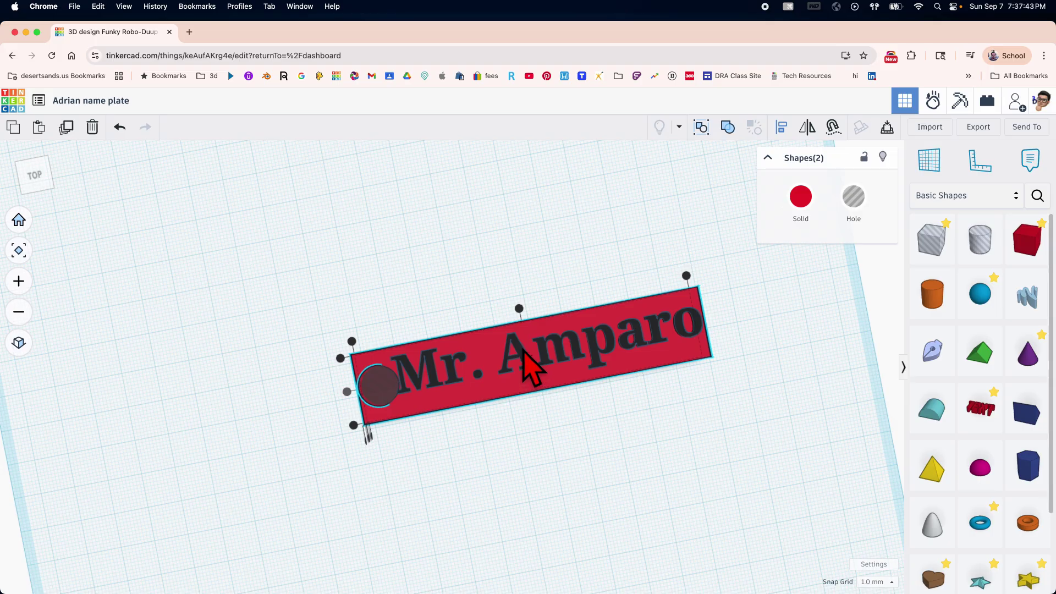
left_click(551, 436)
left_click(531, 378)
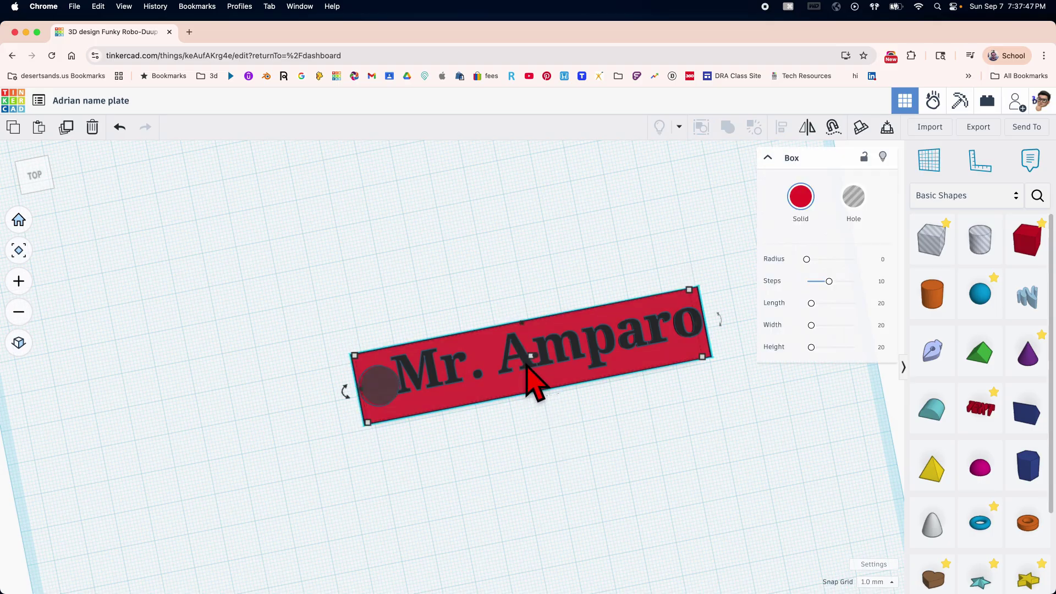
scroll(527, 365, "up", 5)
left_click(526, 368)
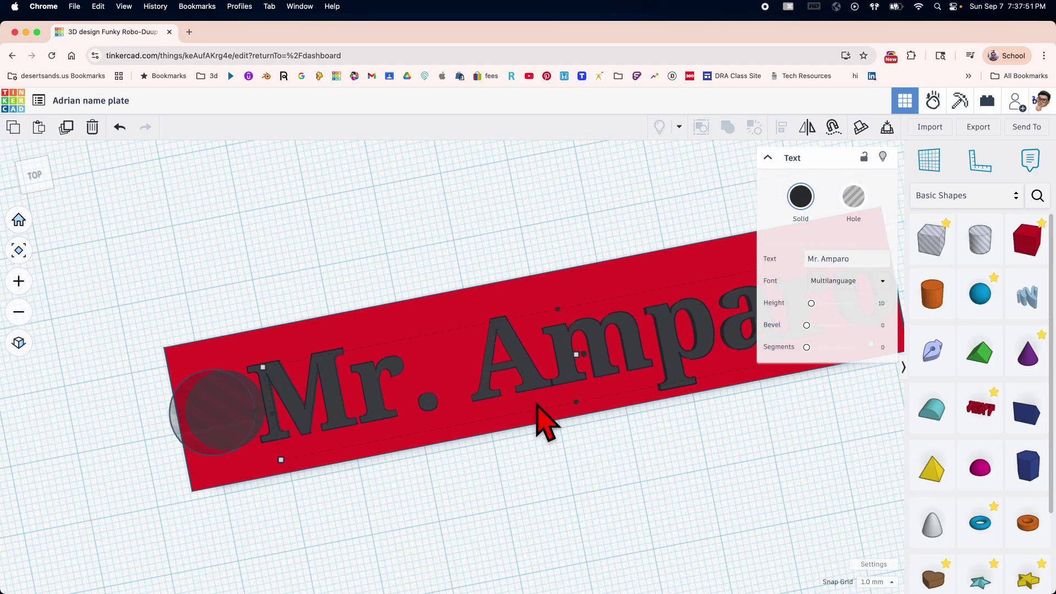
middle_click_drag(578, 479, 473, 464)
scroll(472, 464, "down", 3)
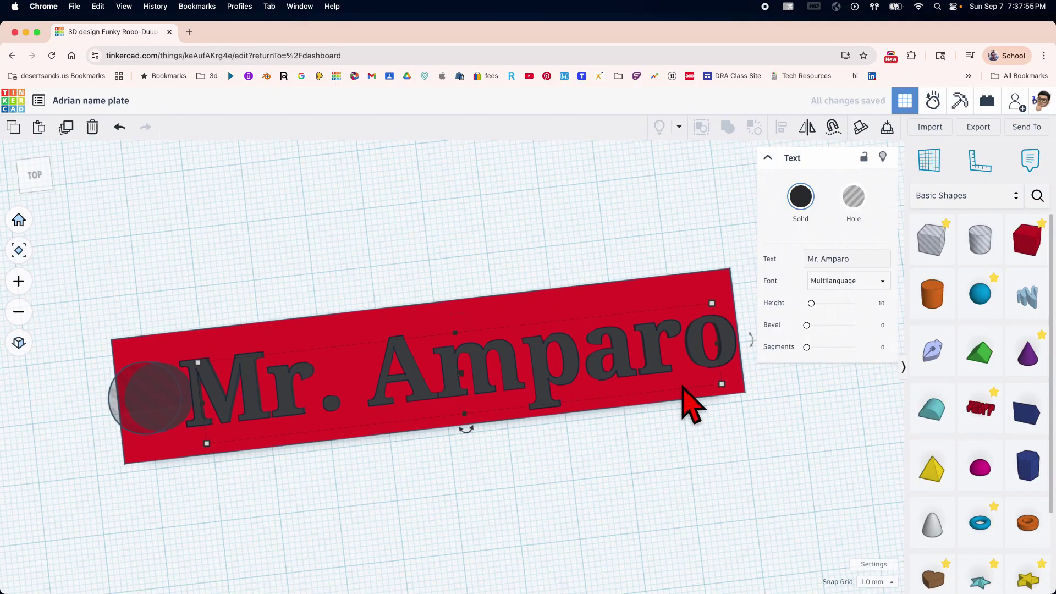
middle_click_drag(683, 388, 688, 443)
right_click_drag(688, 443, 443, 437)
right_click_drag(557, 443, 438, 469)
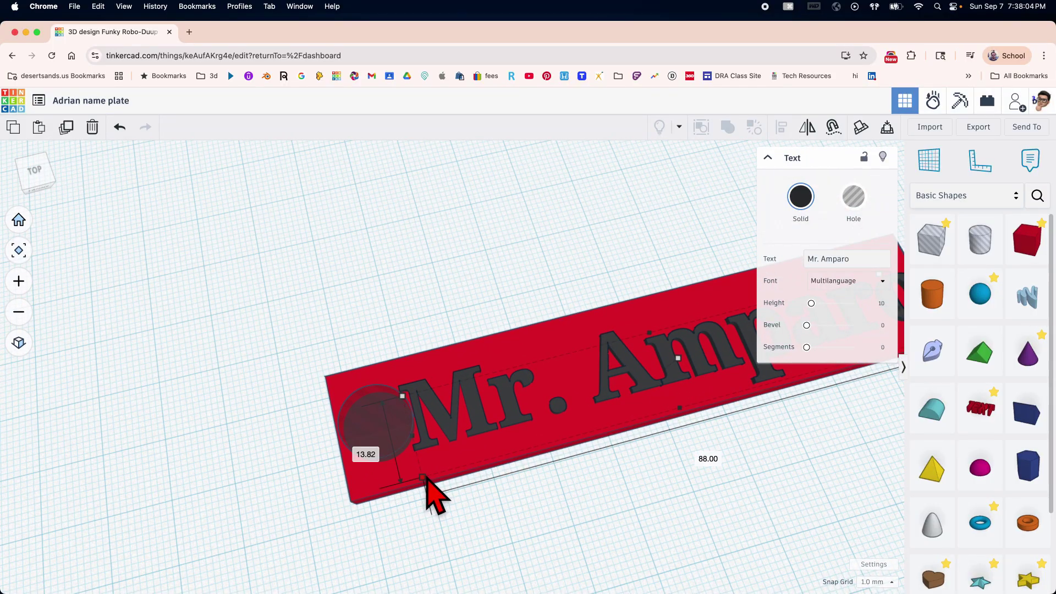
middle_click_drag(553, 470, 318, 458)
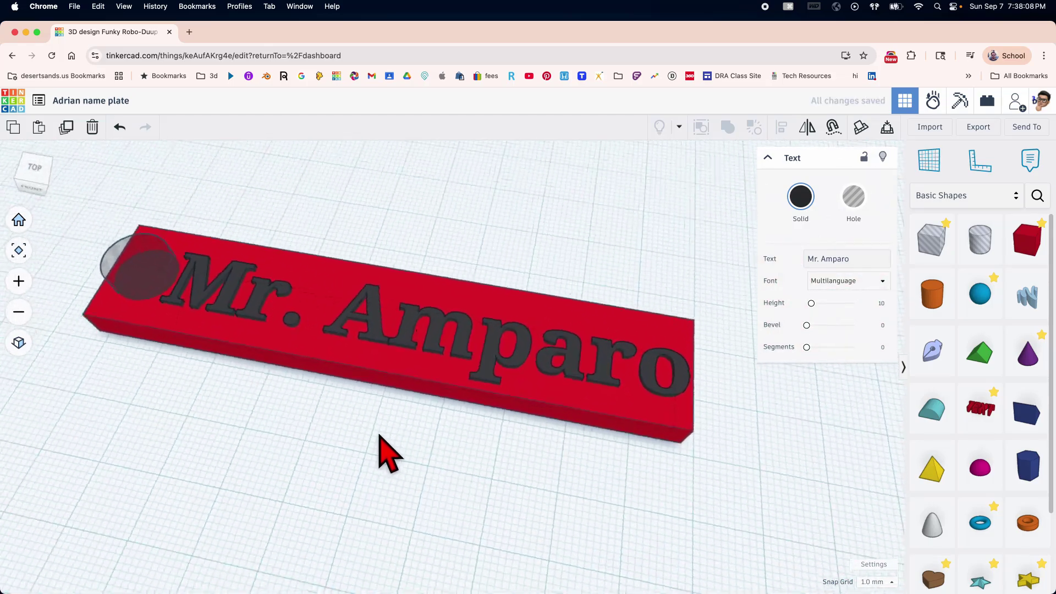
right_click_drag(448, 424, 450, 450)
middle_click_drag(450, 451, 441, 385)
left_click(461, 410)
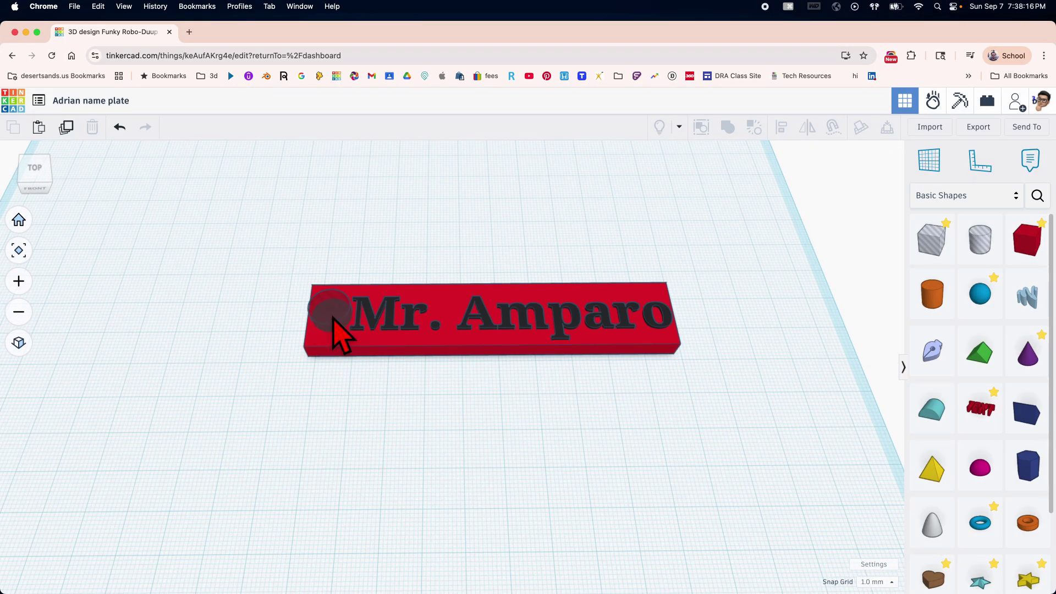
right_click_drag(344, 358, 325, 554)
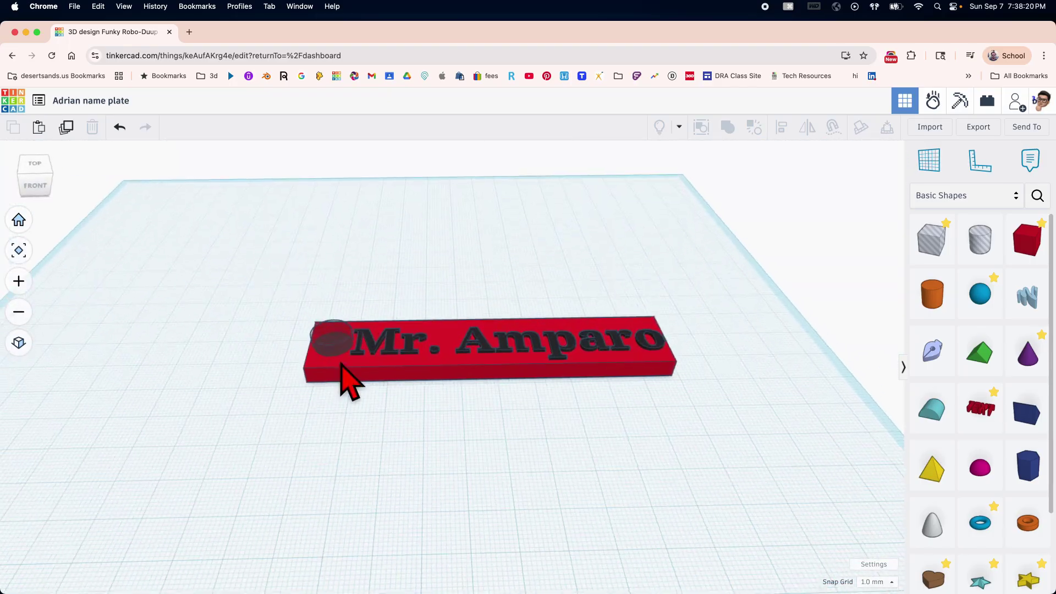
scroll(340, 393, "up", 3)
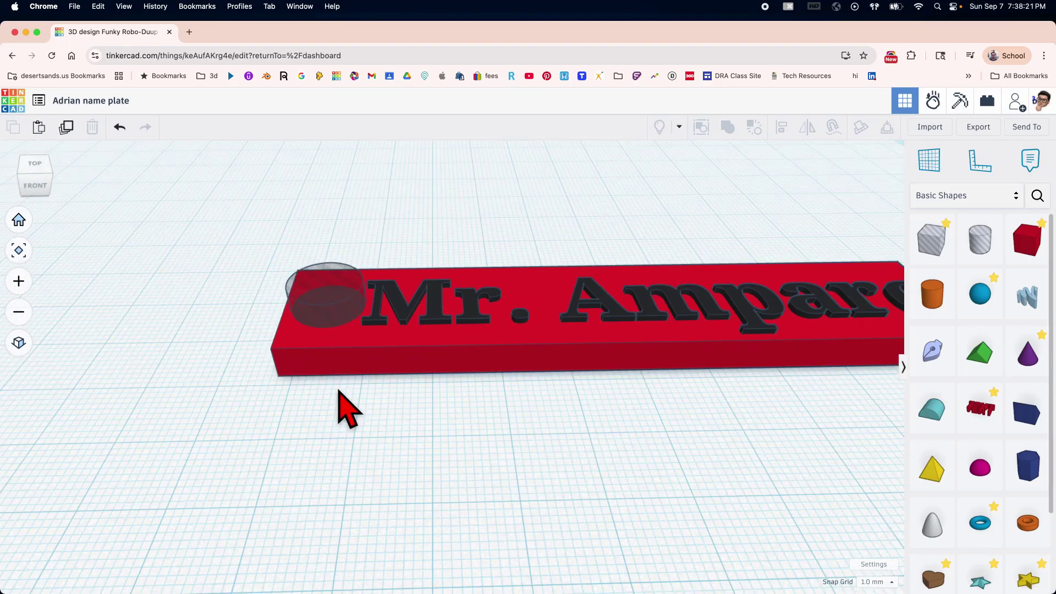
left_click(332, 299)
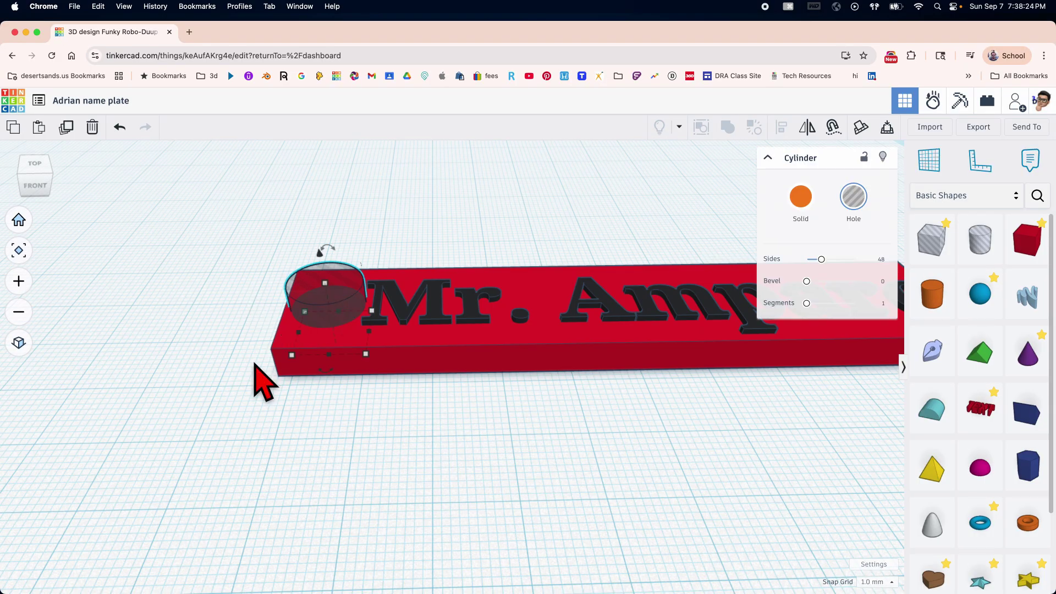
right_click_drag(380, 434, 377, 384)
scroll(377, 385, "down", 5)
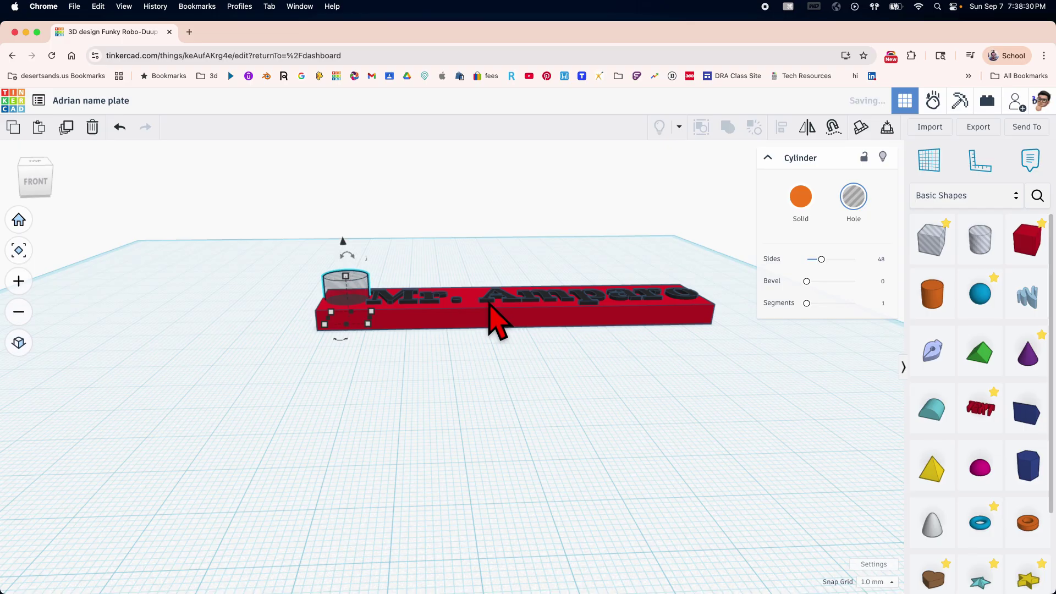
right_click_drag(408, 384, 359, 367)
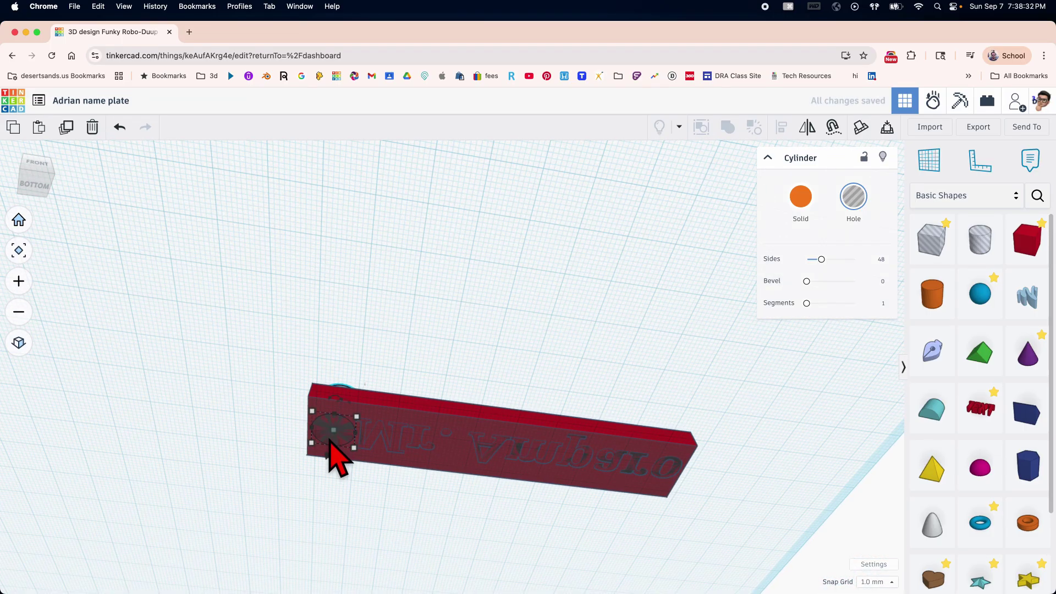
scroll(330, 440, "up", 4)
scroll(330, 441, "down", 1)
right_click_drag(332, 457, 443, 352)
scroll(443, 356, "down", 3)
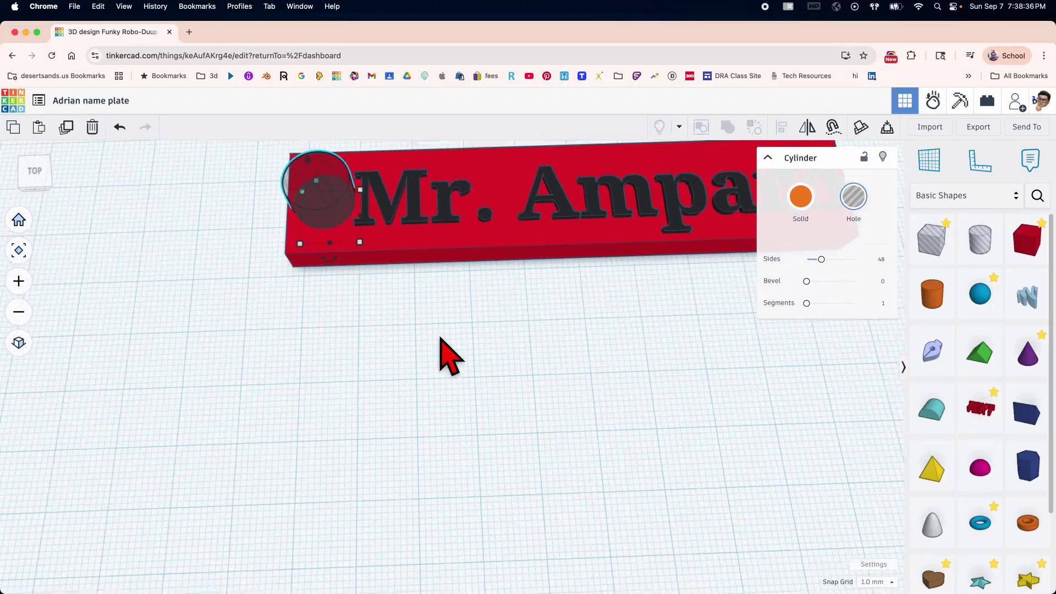
right_click_drag(654, 429, 655, 335)
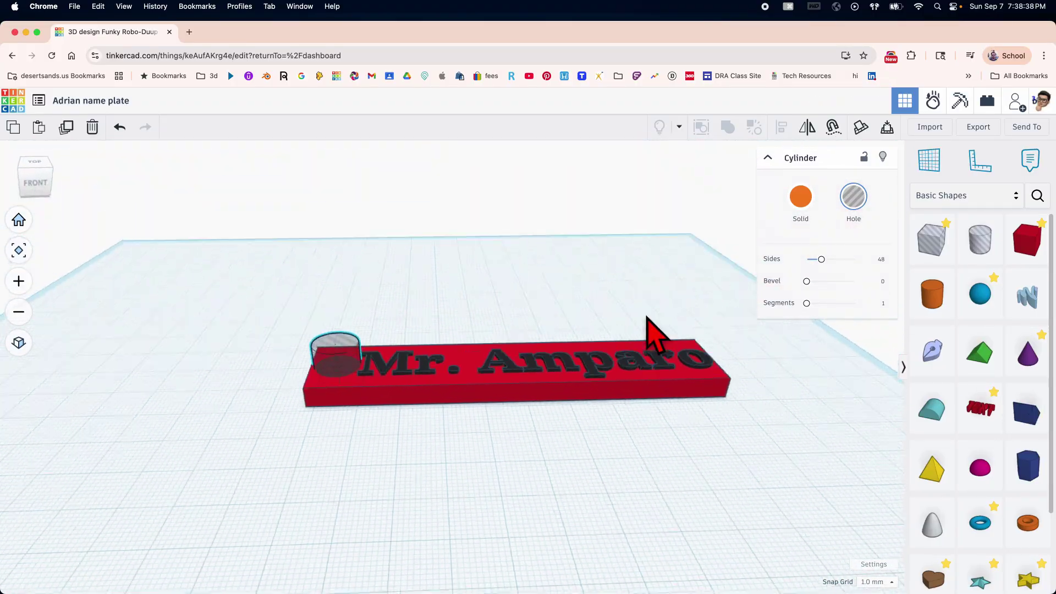
left_click_drag(336, 340, 346, 223)
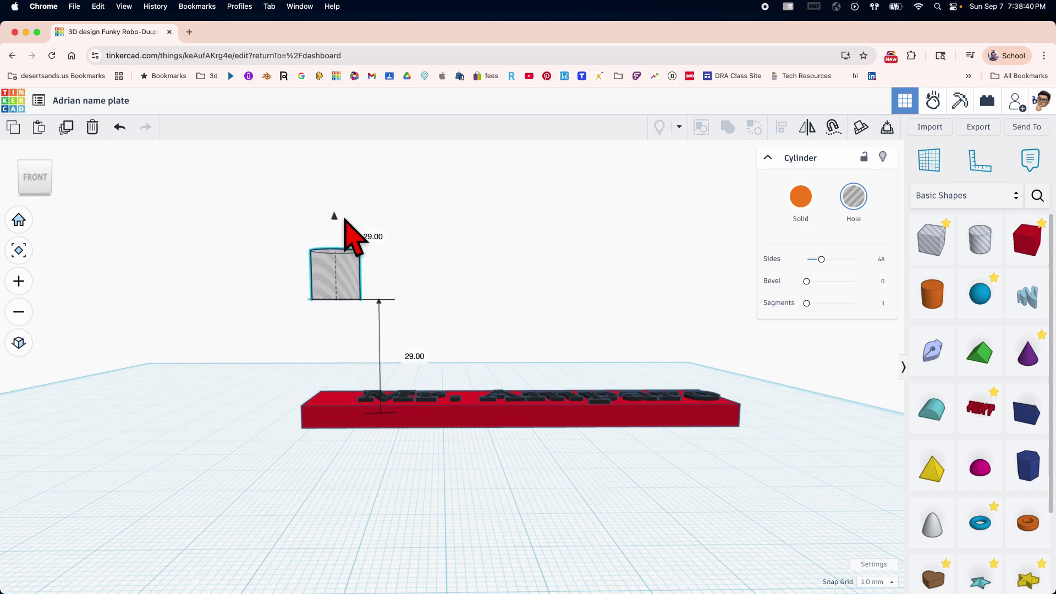
key("super+z")
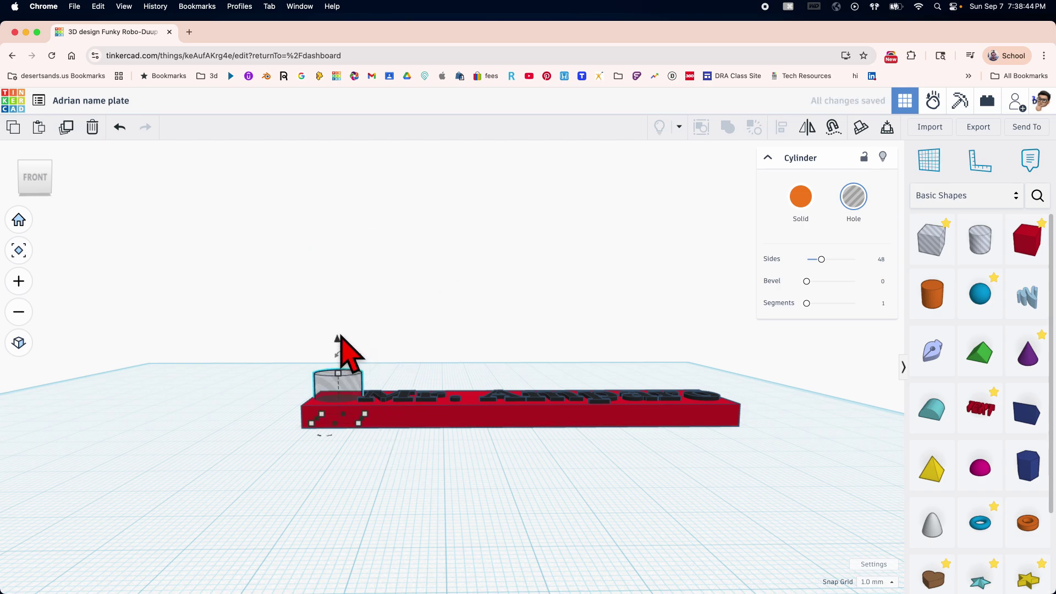
left_click_drag(337, 338, 414, 440)
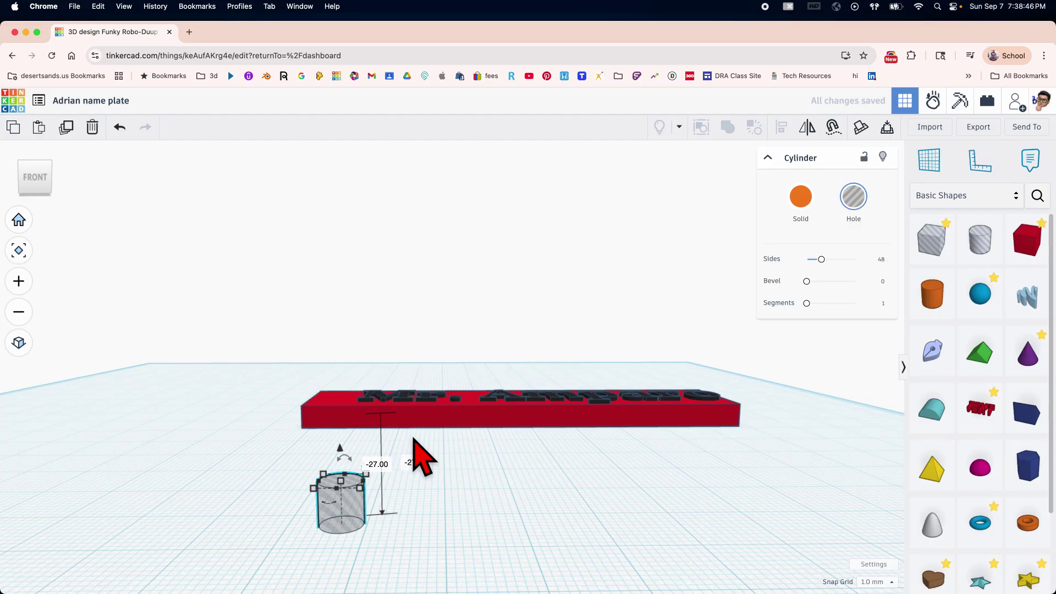
key("super+z")
right_click_drag(415, 437, 441, 417)
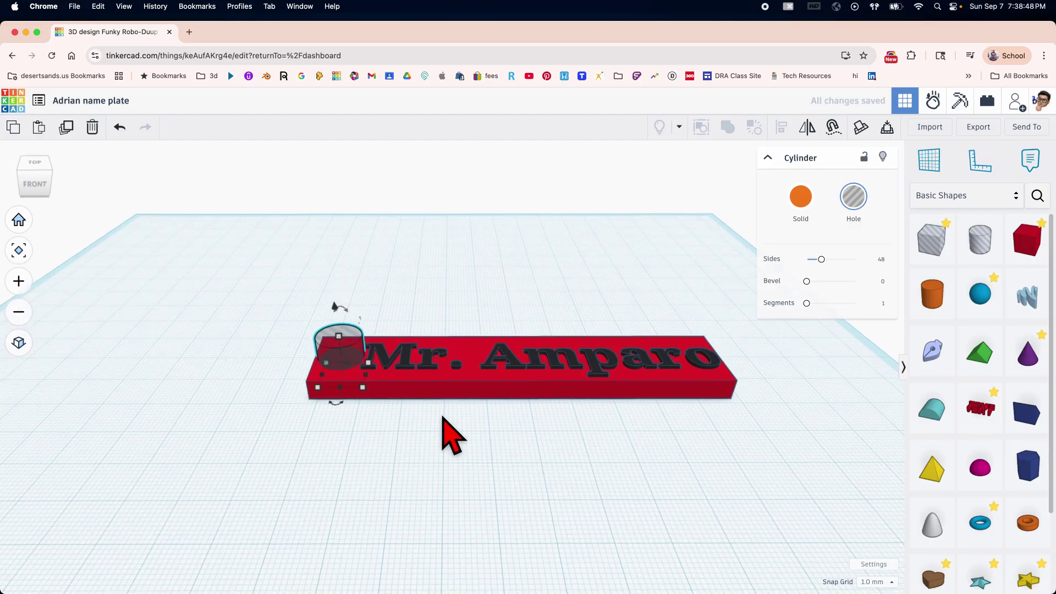
left_click_drag(253, 313, 721, 393)
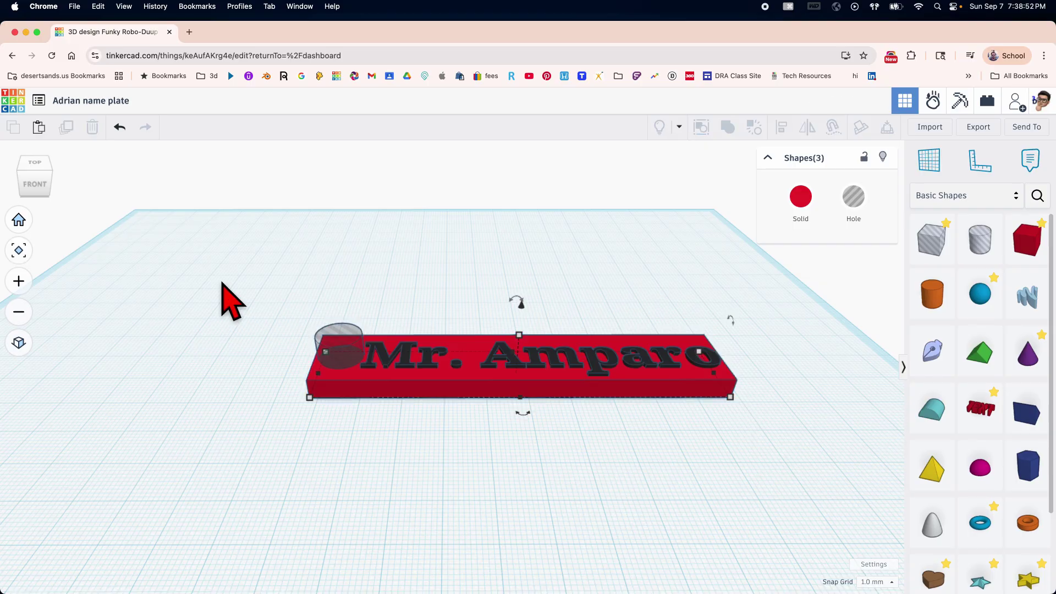
- Marquee-select the nameplate, then pick the plate and hole cylinder, and clear the selection
left_click(263, 295)
left_click_drag(263, 292, 776, 436)
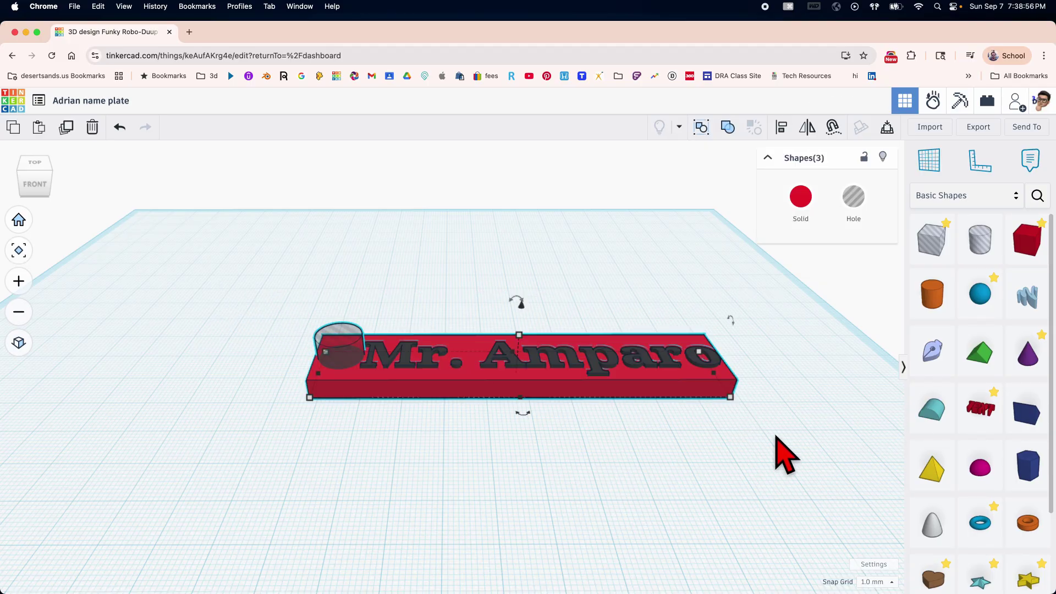
left_click(365, 420)
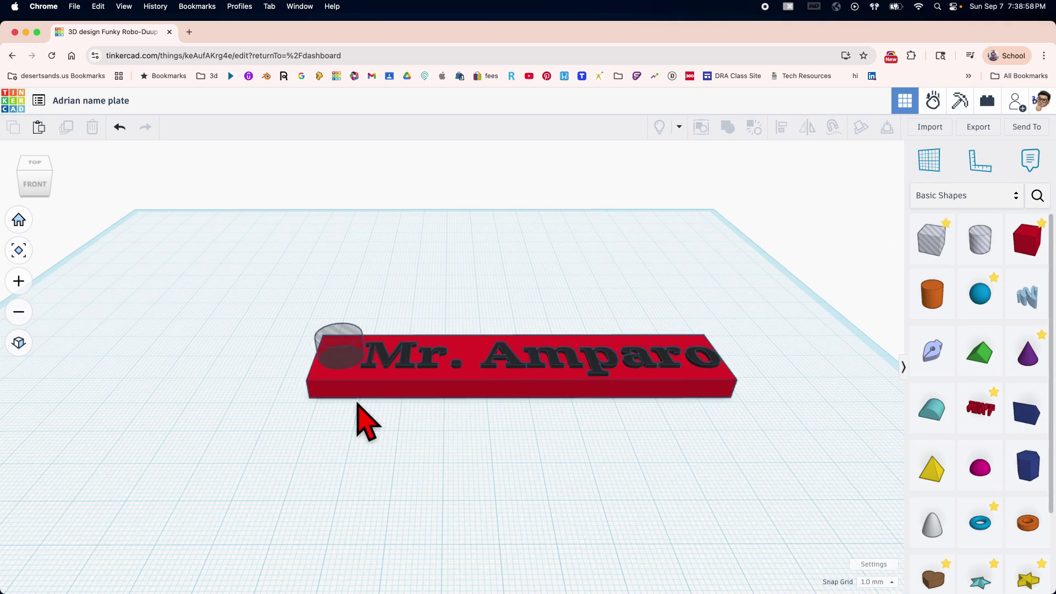
scroll(366, 422, "up", 1)
scroll(358, 400, "up", 1)
left_click(357, 389)
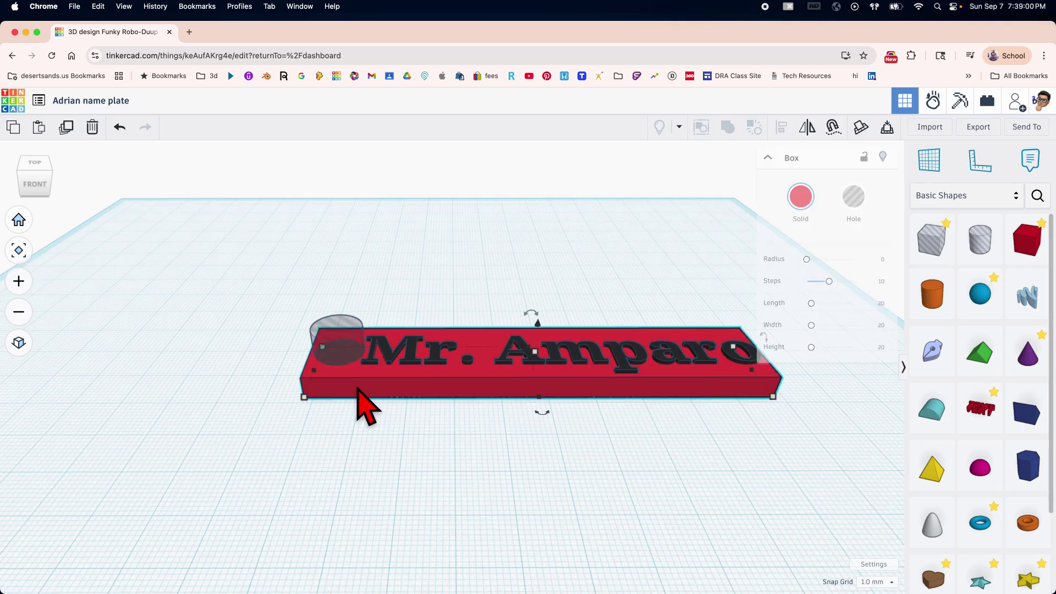
left_click(339, 330, "shift")
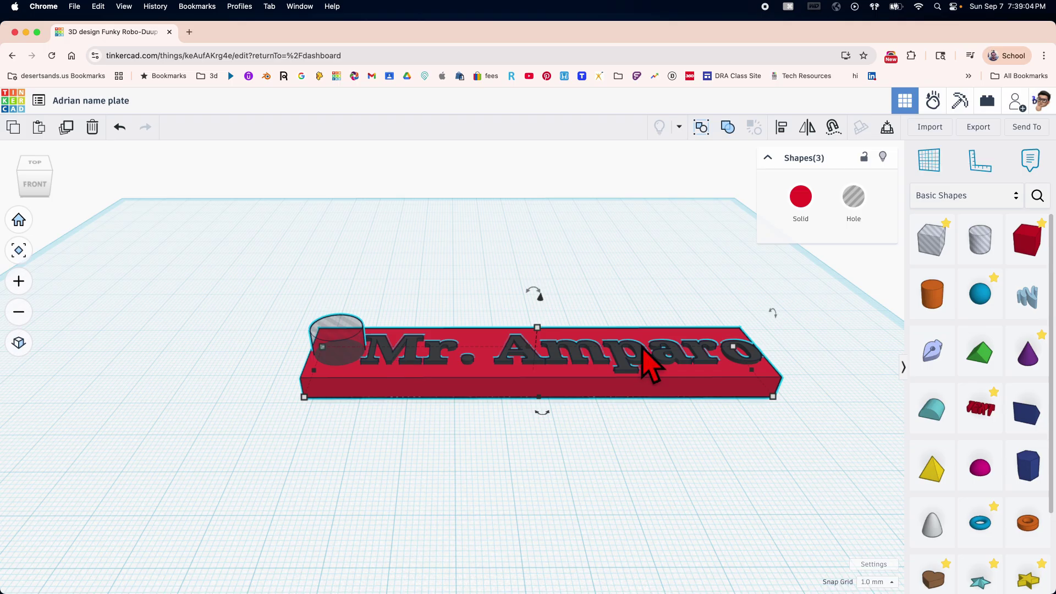
left_click(429, 440)
- Group the plate, text and hole with the keyboard shortcut, inspect it, then undo
left_click_drag(244, 254, 722, 533)
key("super+g")
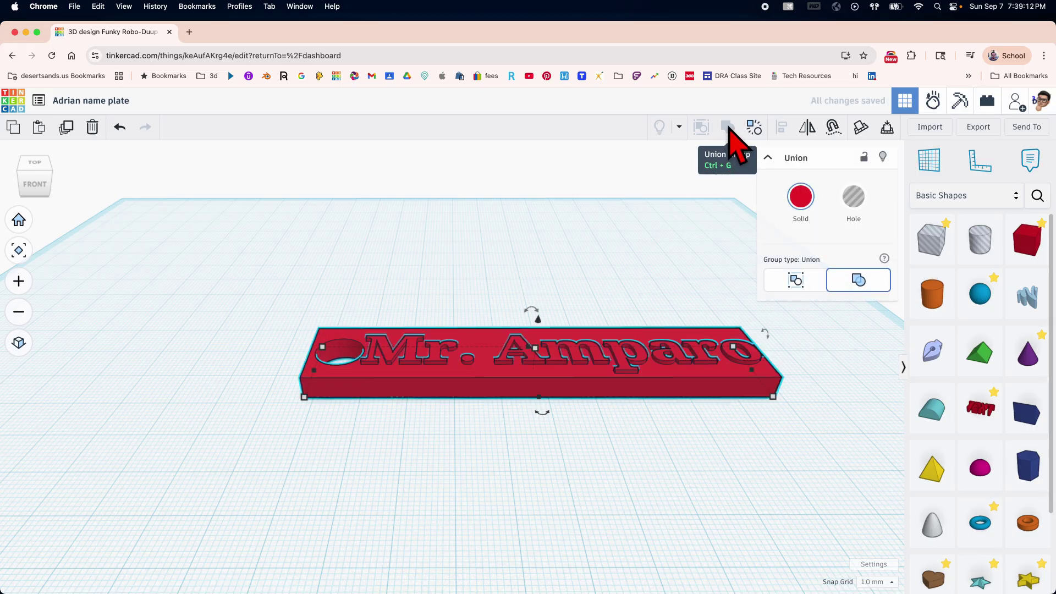
left_click(679, 270)
right_click_drag(673, 257, 673, 267)
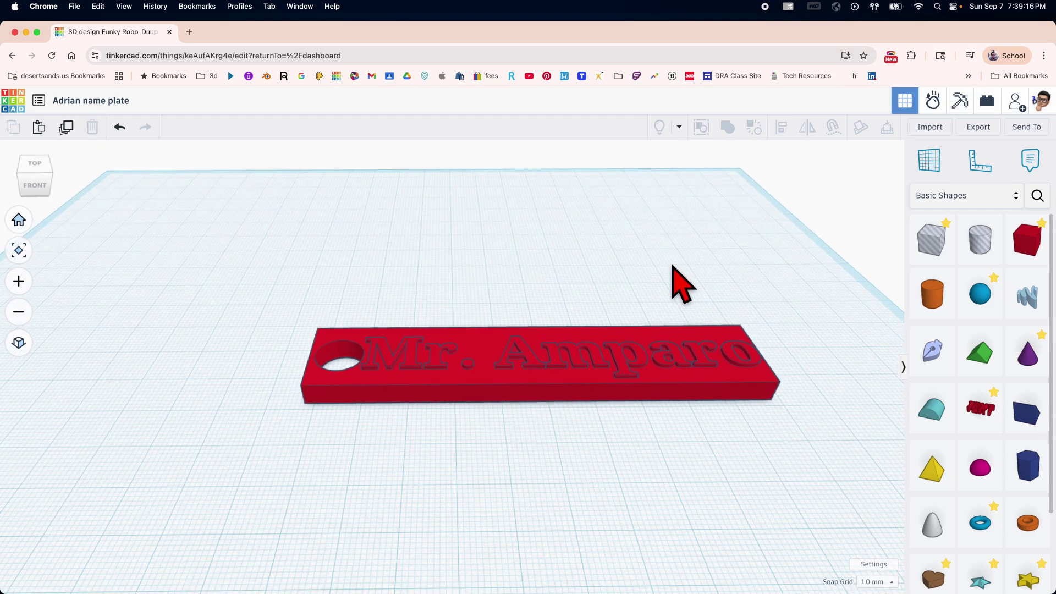
key("super+z")
- Reselect all three shapes, group them and set the group type to Union
left_click_drag(237, 262, 622, 434)
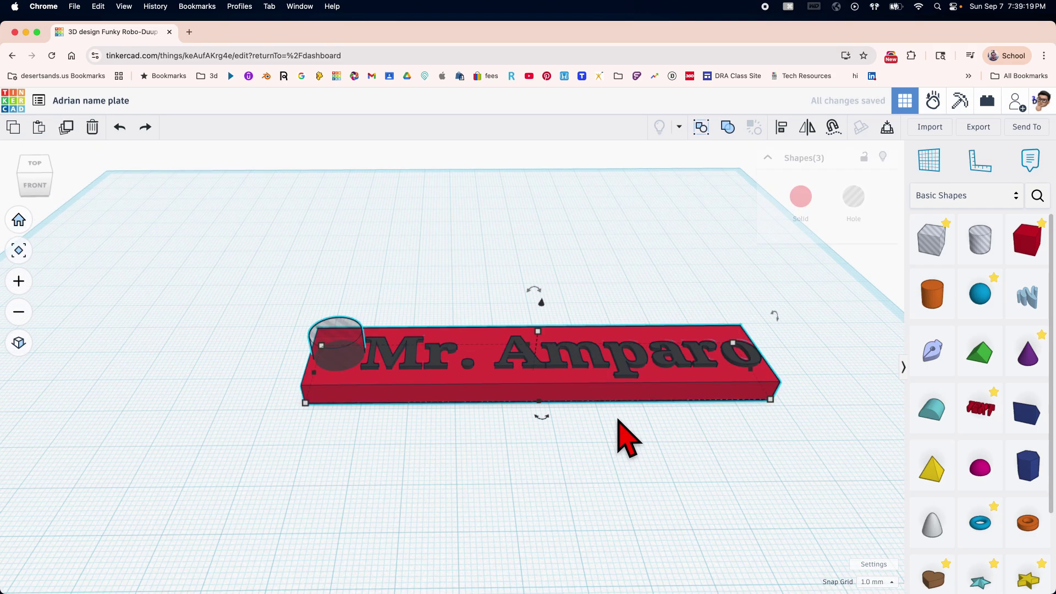
left_click(701, 127)
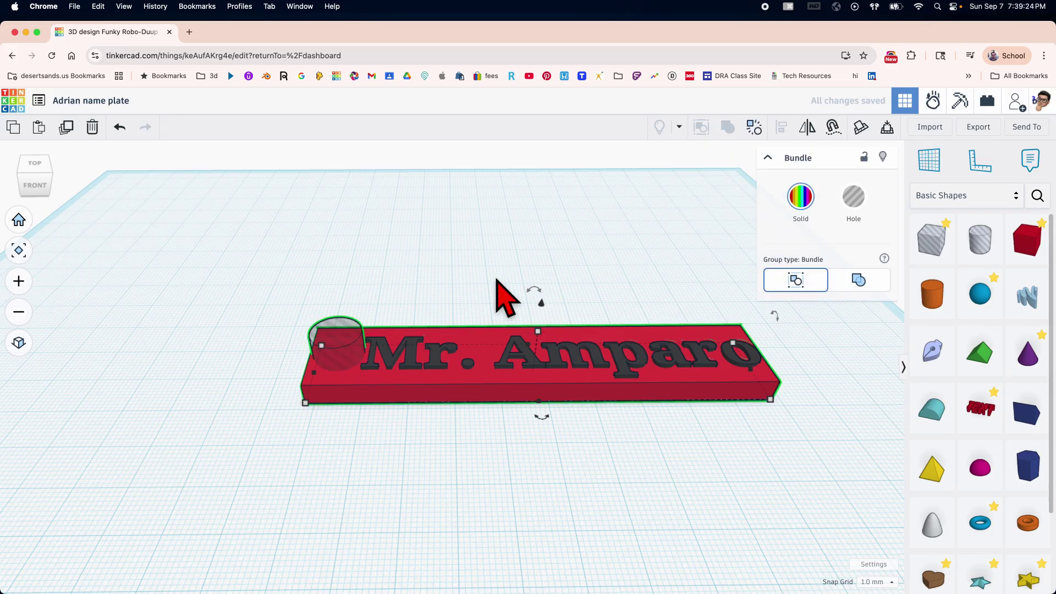
left_click(858, 282)
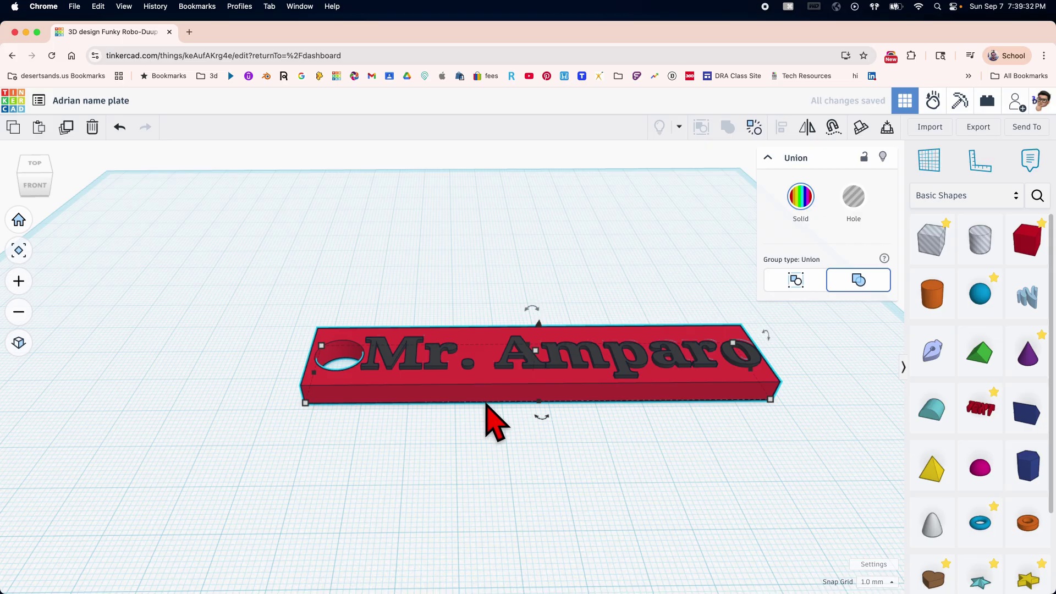
middle_click_drag(502, 403, 444, 405)
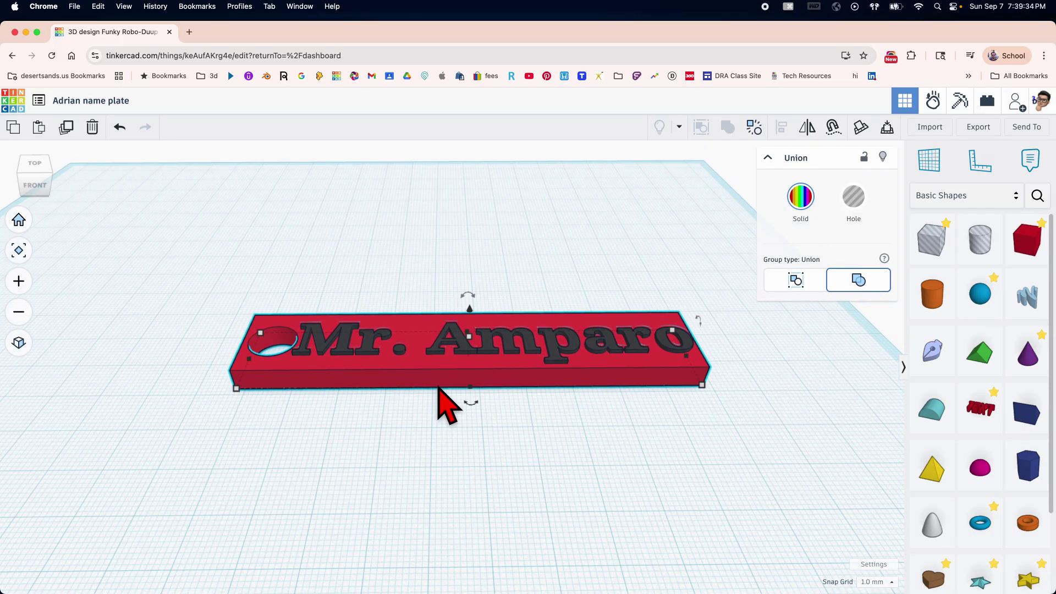
right_click_drag(439, 401, 591, 396)
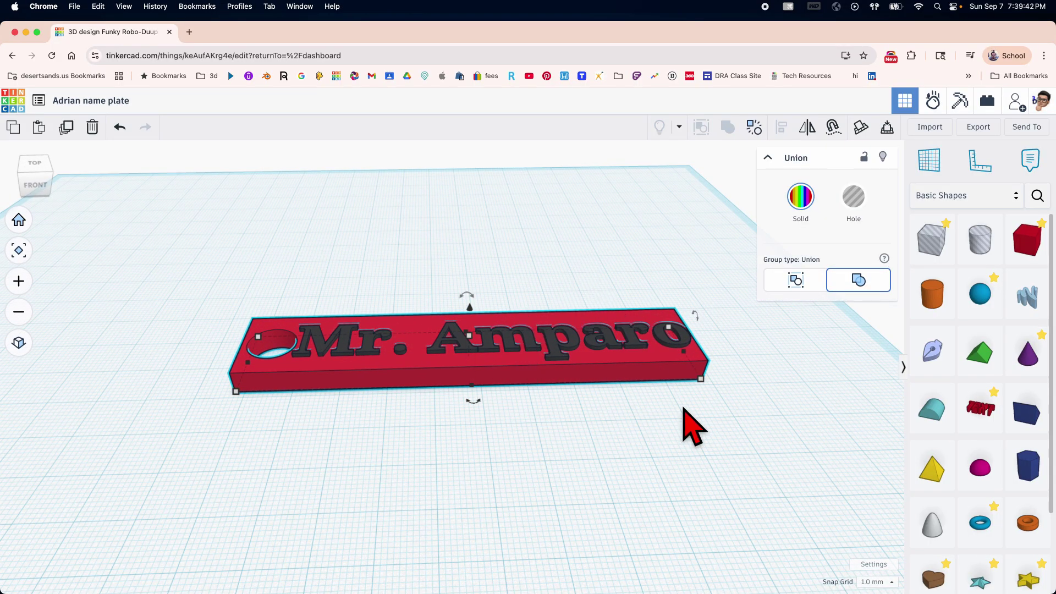
left_click(683, 410)
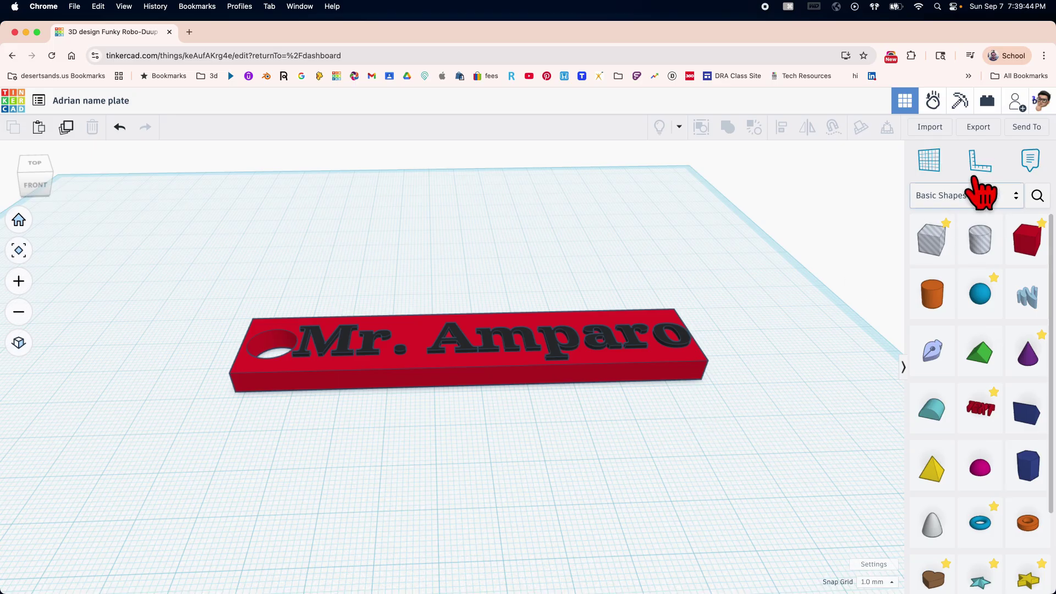
- Via Send To > Invite people, generate a new collaboration link and copy it
left_click(1024, 127)
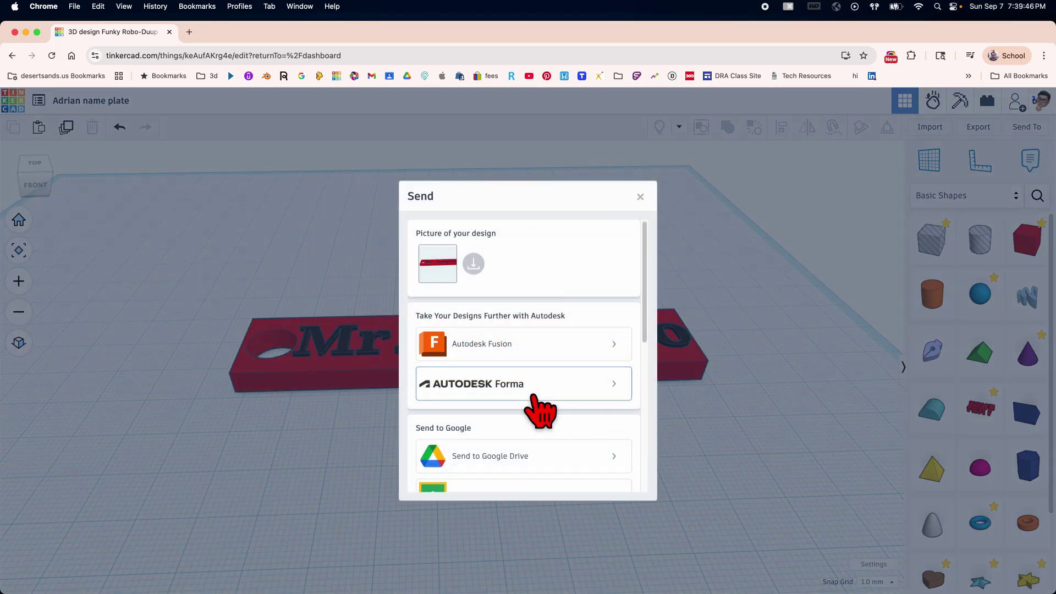
scroll(542, 407, "down", 5)
scroll(541, 410, "down", 3)
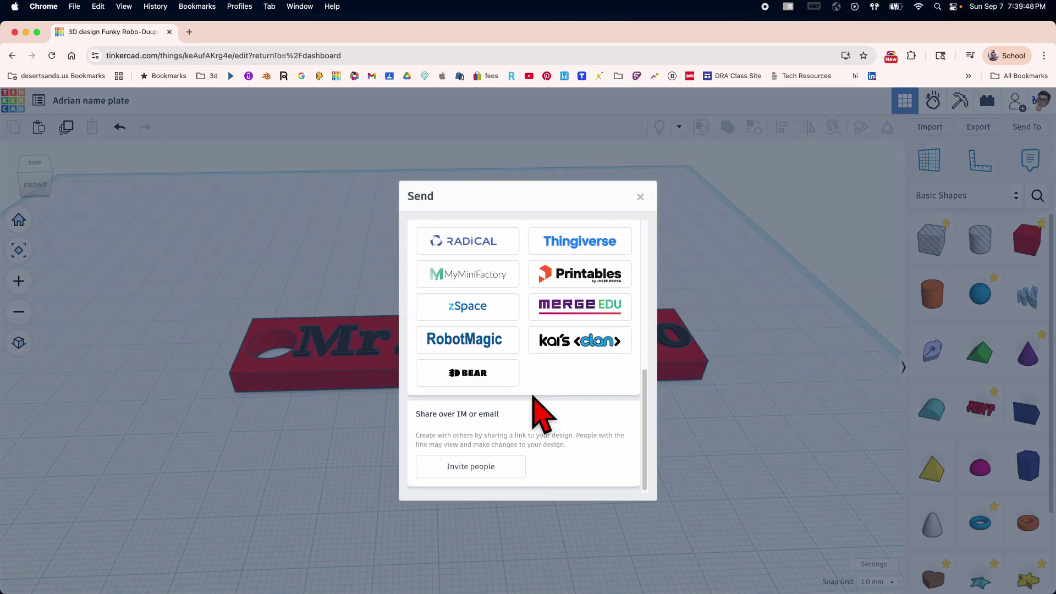
left_click(484, 468)
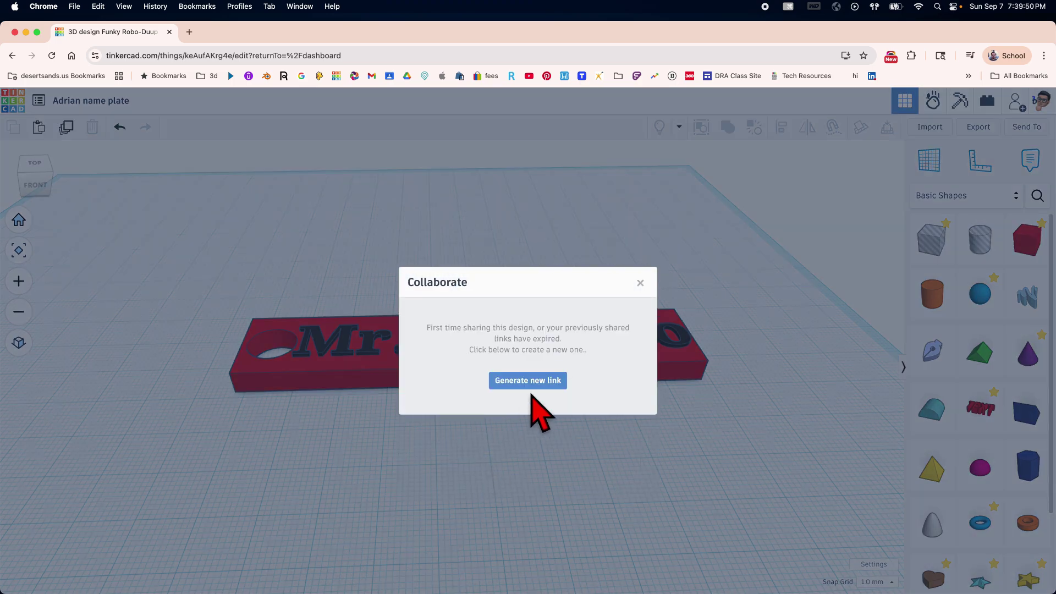
left_click(537, 385)
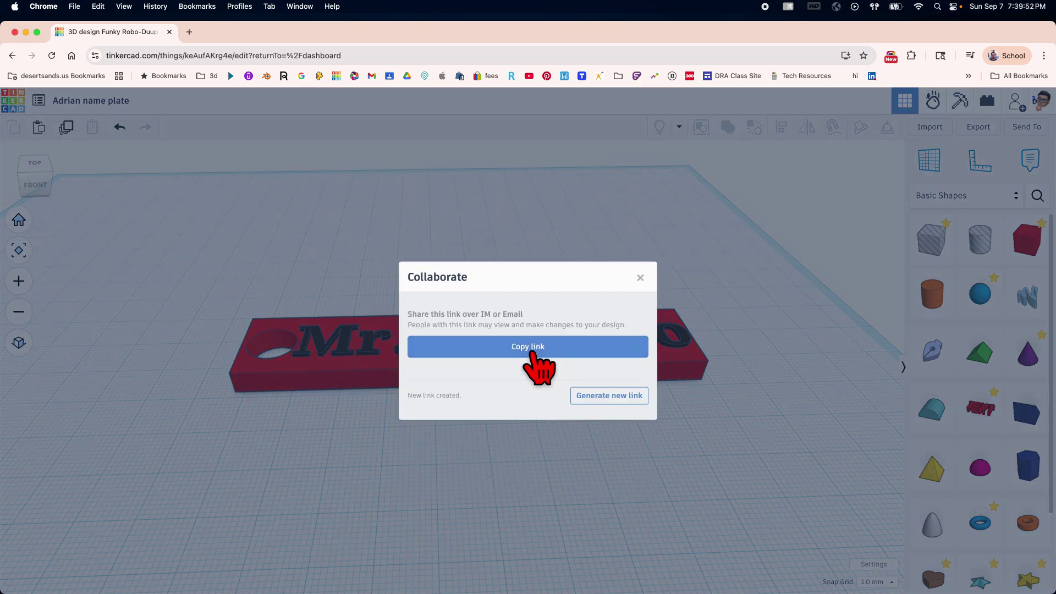
left_click(531, 347)
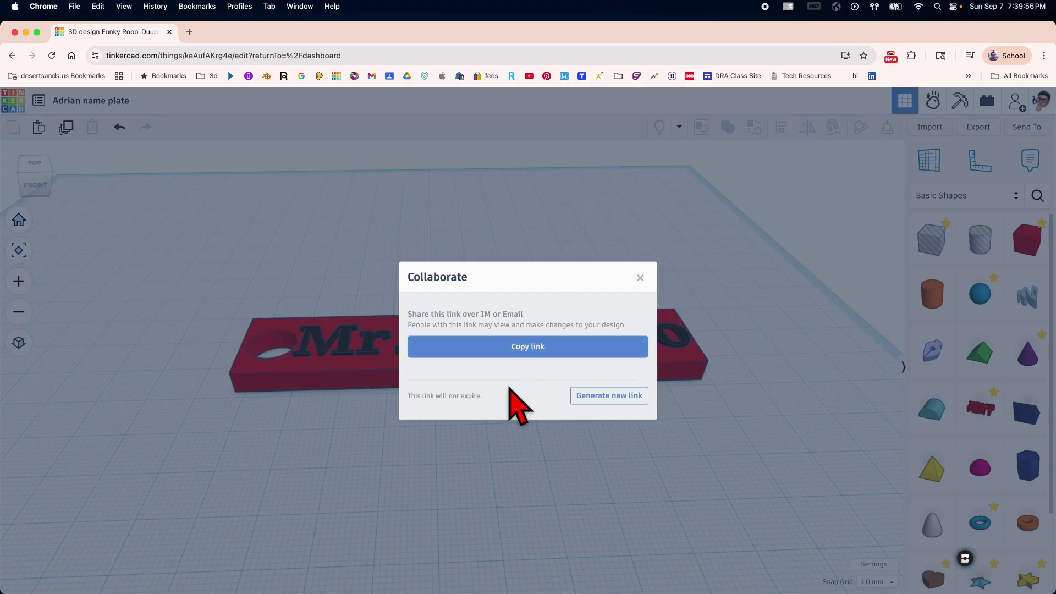
- Close the Collaborate dialog and bring up the download formats: .OBJ, .STL, GLTF (.glb), .SVG
left_click(640, 278)
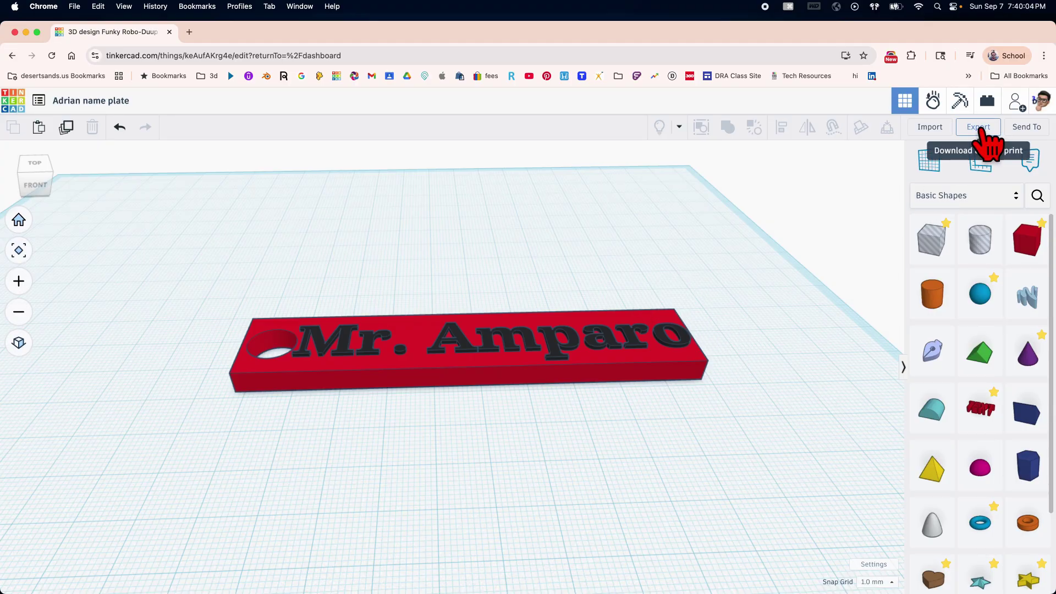
left_click(981, 132)
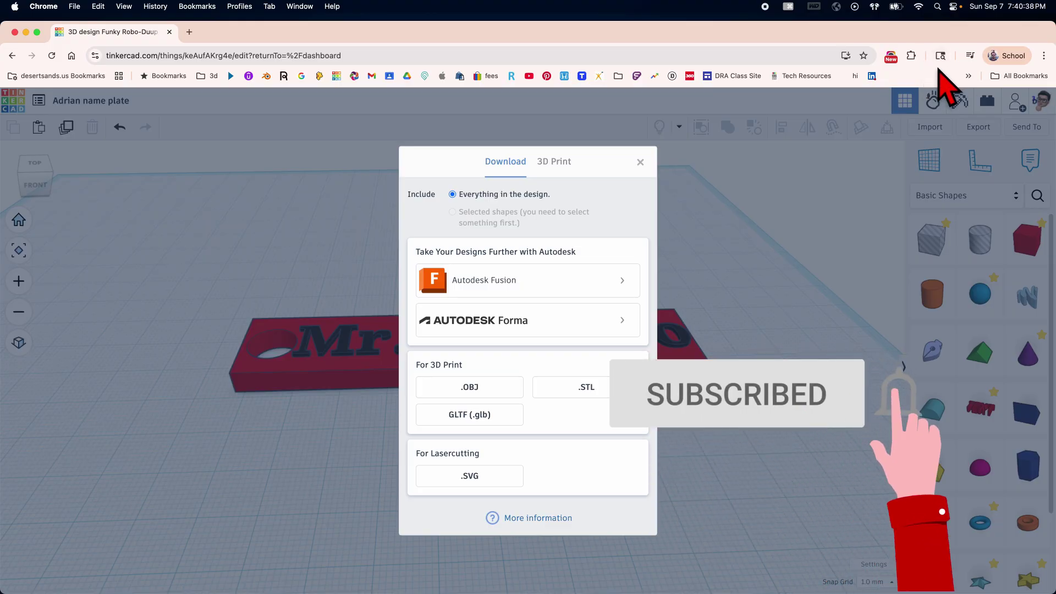
left_click(640, 162)
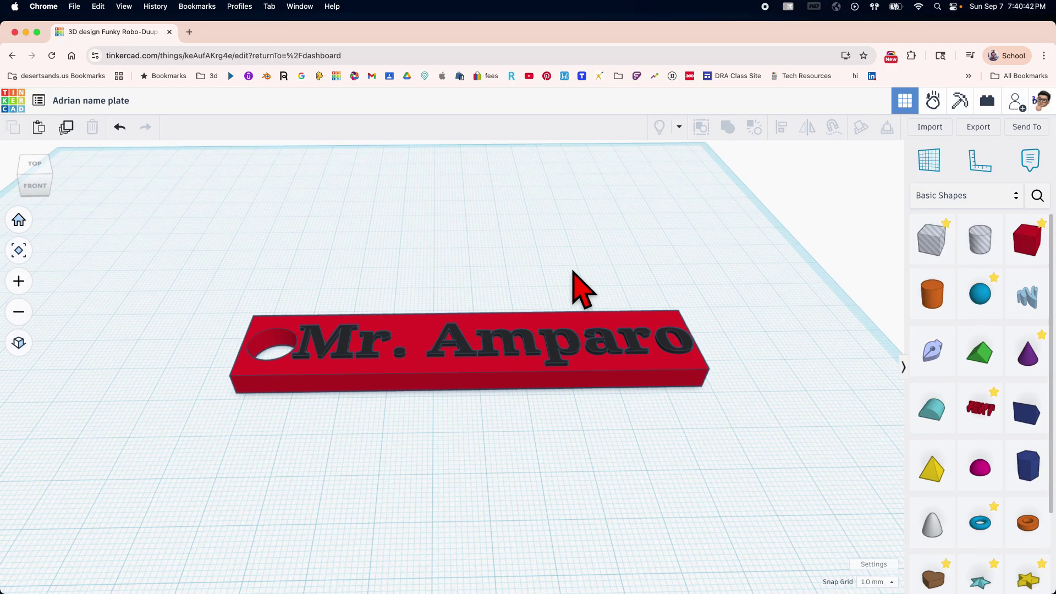
scroll(577, 286, "down", 3)
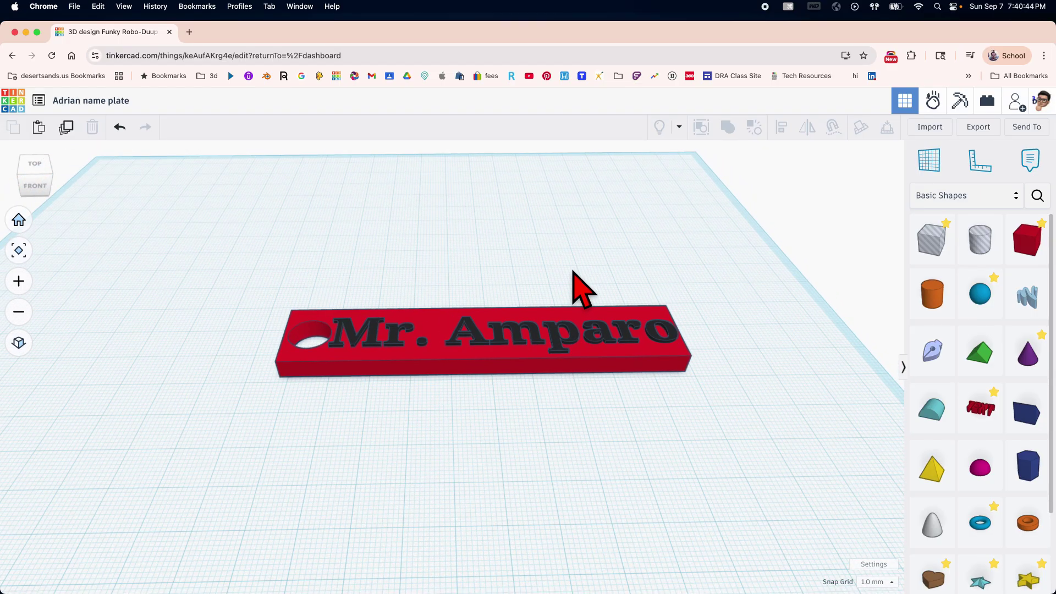